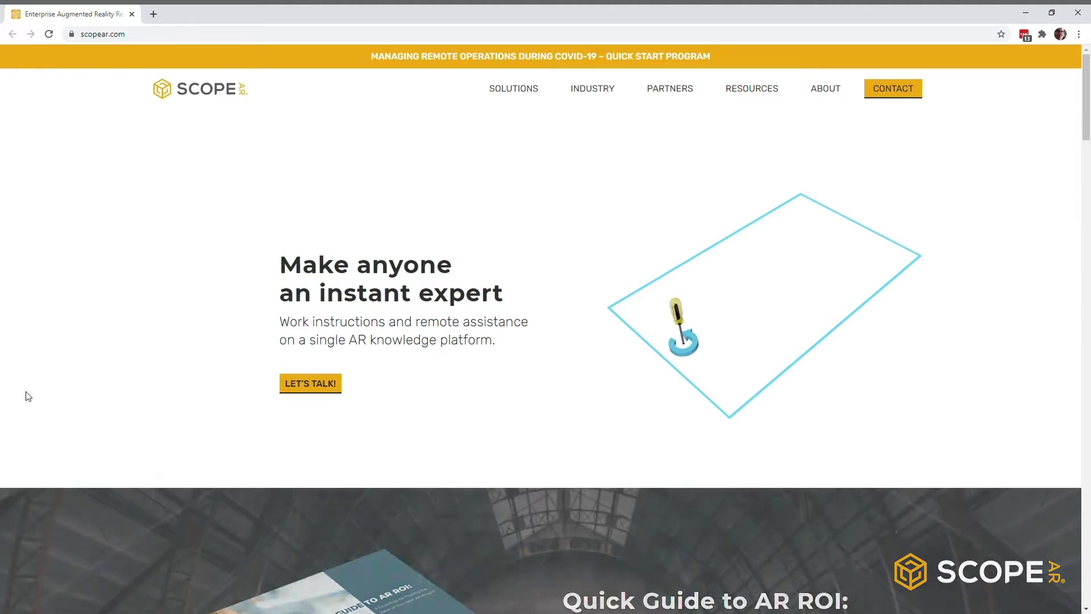
# Step: Open a new Chrome tab beside the Scope AR homepage tab
pyautogui.click(154, 13)
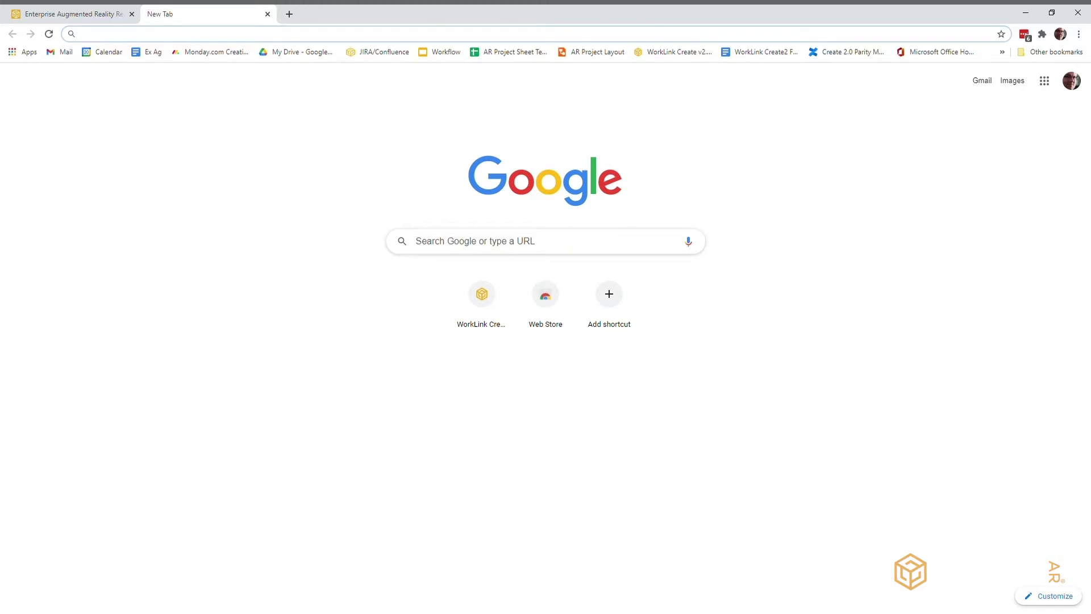
# Step: Go to create.scopear.com and sign in with the account username and password
pyautogui.write('create')
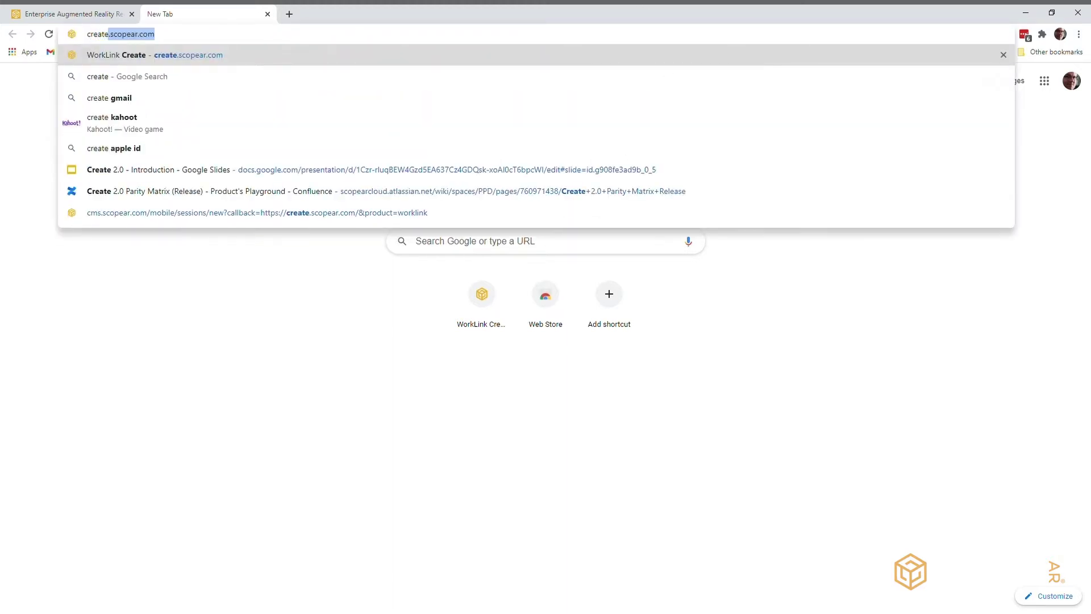
pyautogui.write('.scopear.com')
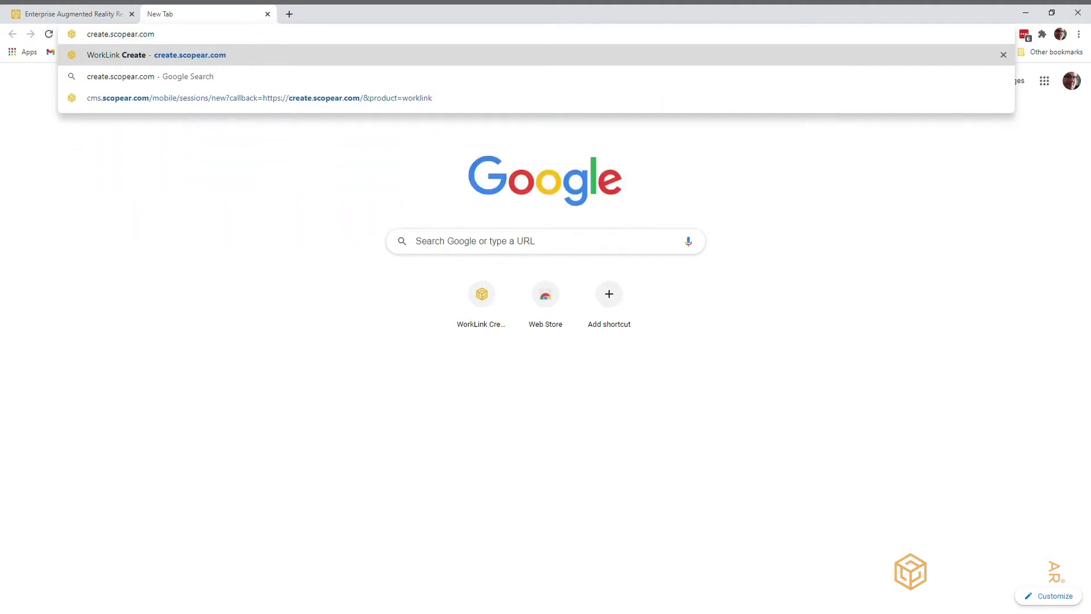
pyautogui.press('Return')
pyautogui.write('gr')
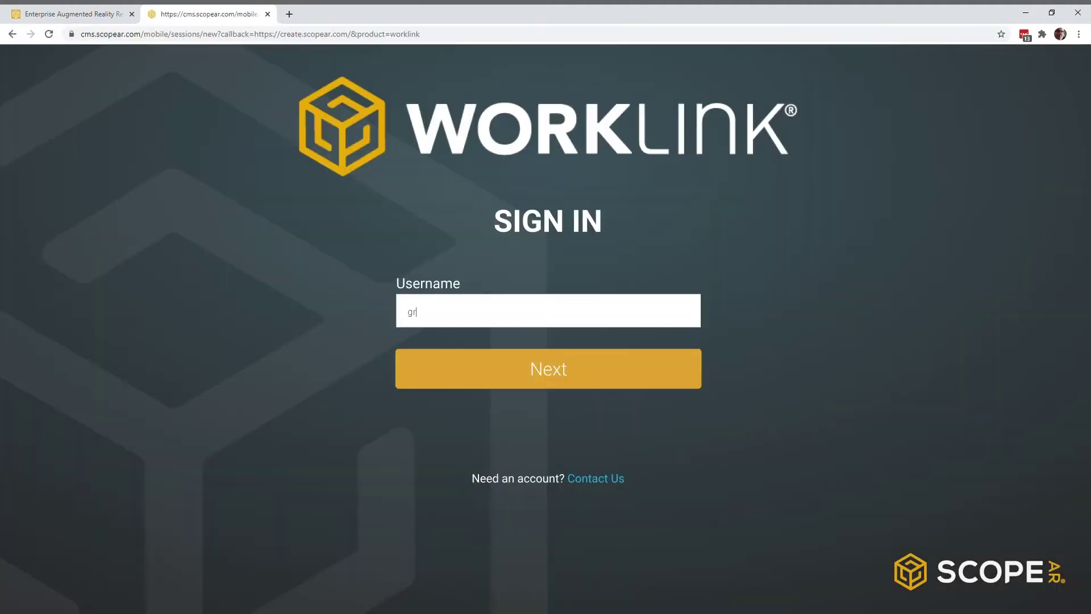
pyautogui.write('****')
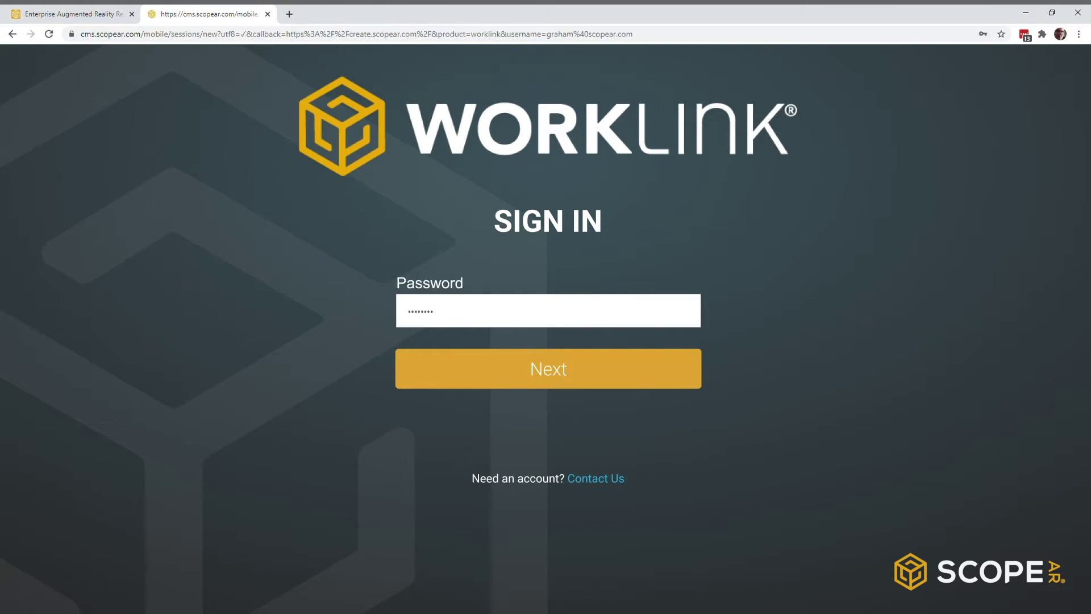
pyautogui.write('****')
pyautogui.press('Return')
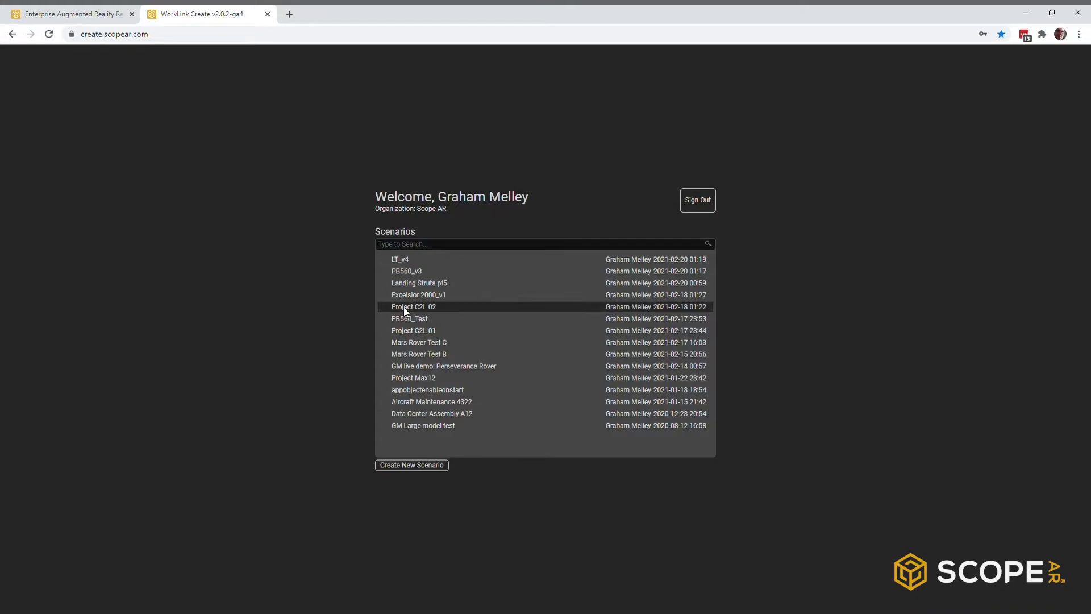
# Step: Create a new scenario named Demo2021 from the welcome page
pyautogui.click(413, 465)
pyautogui.click(518, 335)
pyautogui.write('Demo2021')
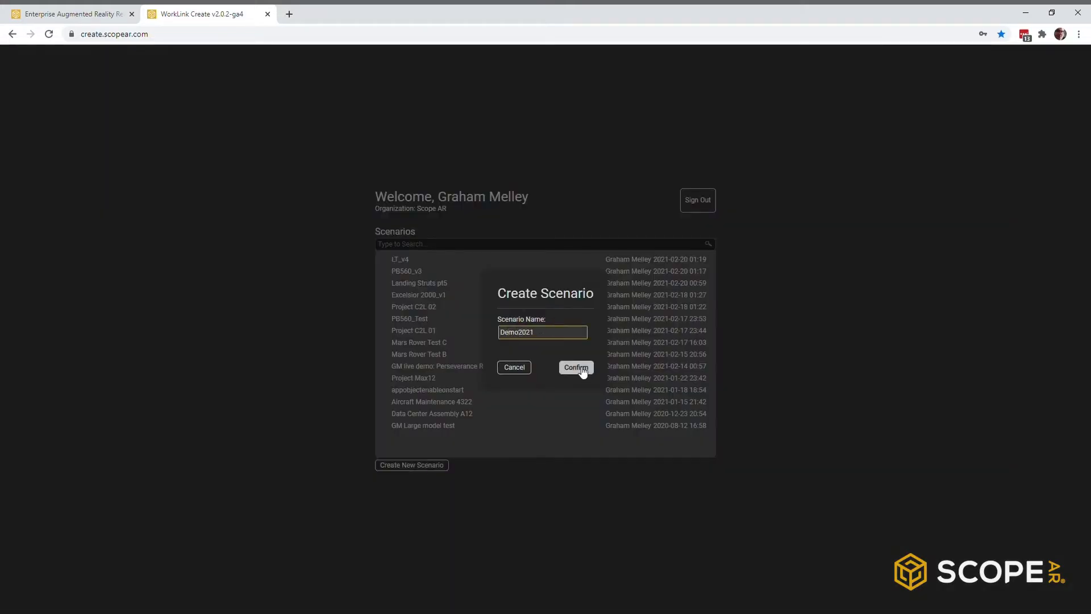
pyautogui.click(581, 368)
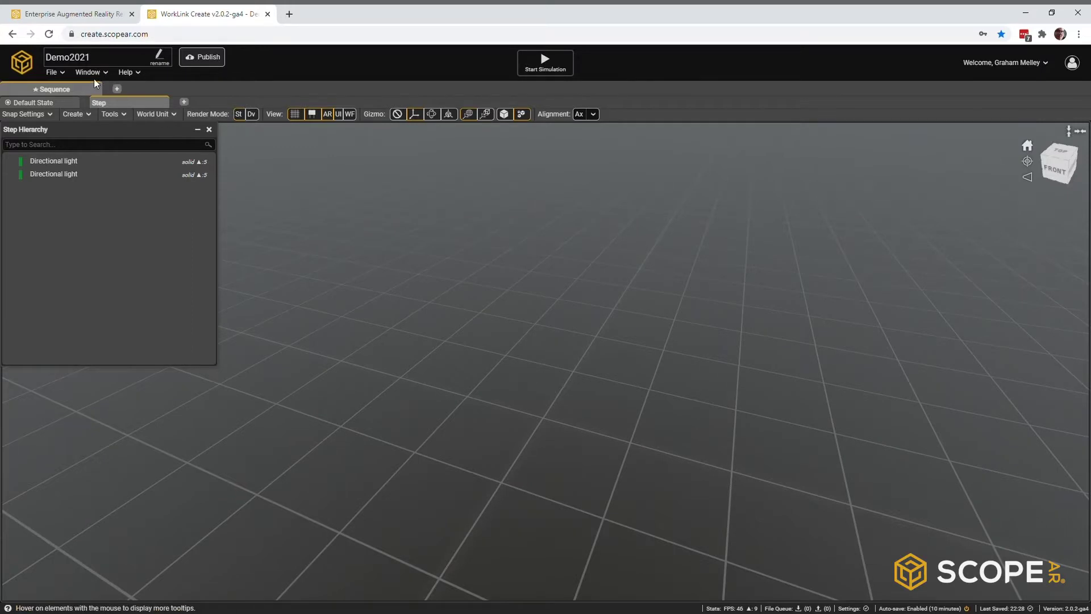
# Step: Upload AB Clinic.png to the Asset Library and share it into Company Assets
pyautogui.click(100, 74)
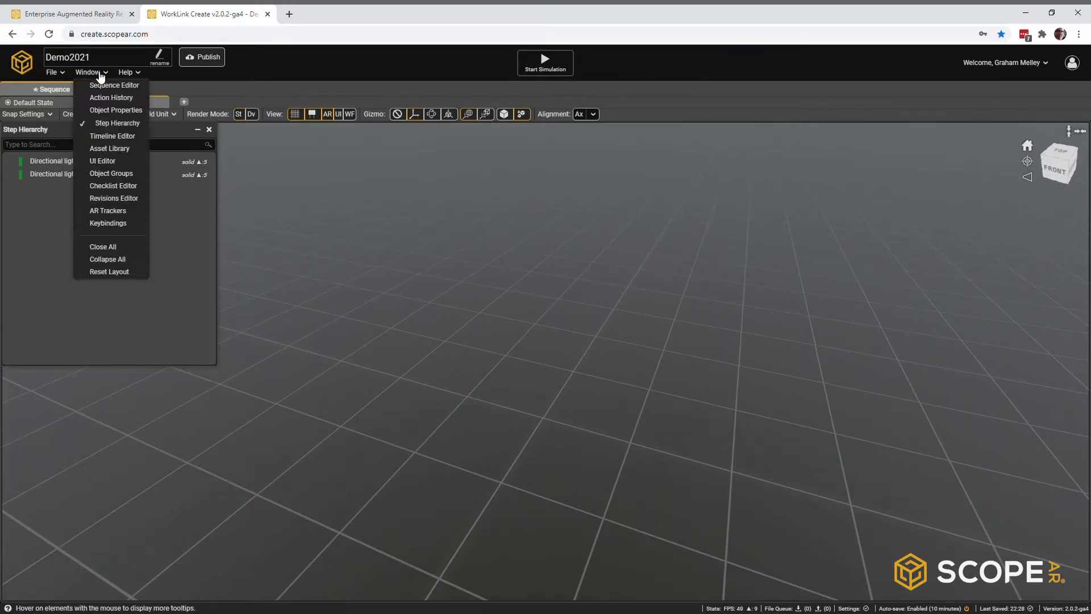
pyautogui.click(107, 147)
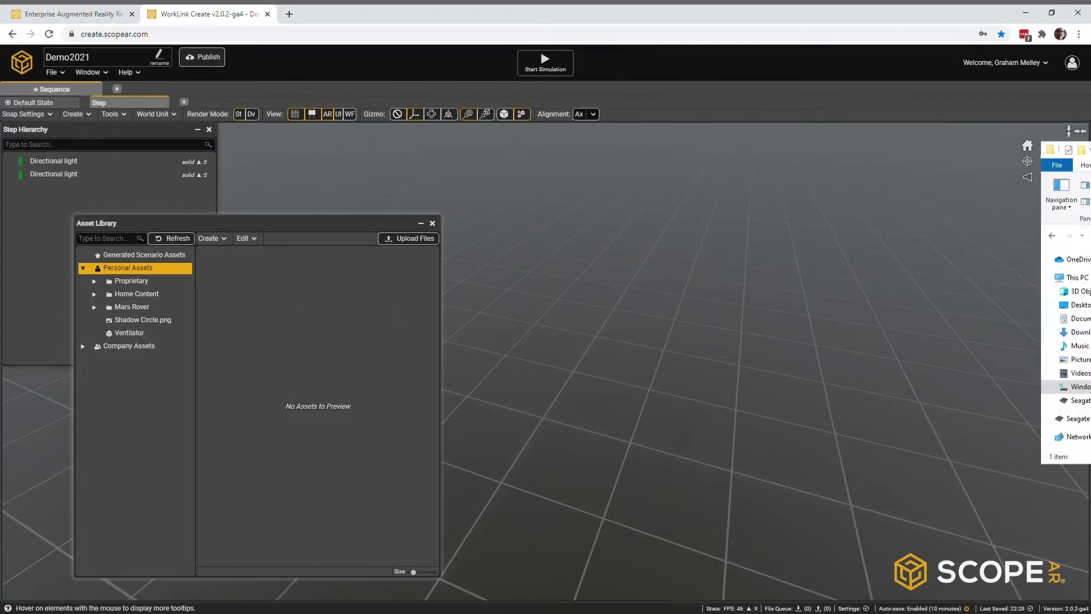
pyautogui.hotkey('alt', 'Tab')
pyautogui.moveTo(667, 414); pyautogui.dragTo(230, 284)
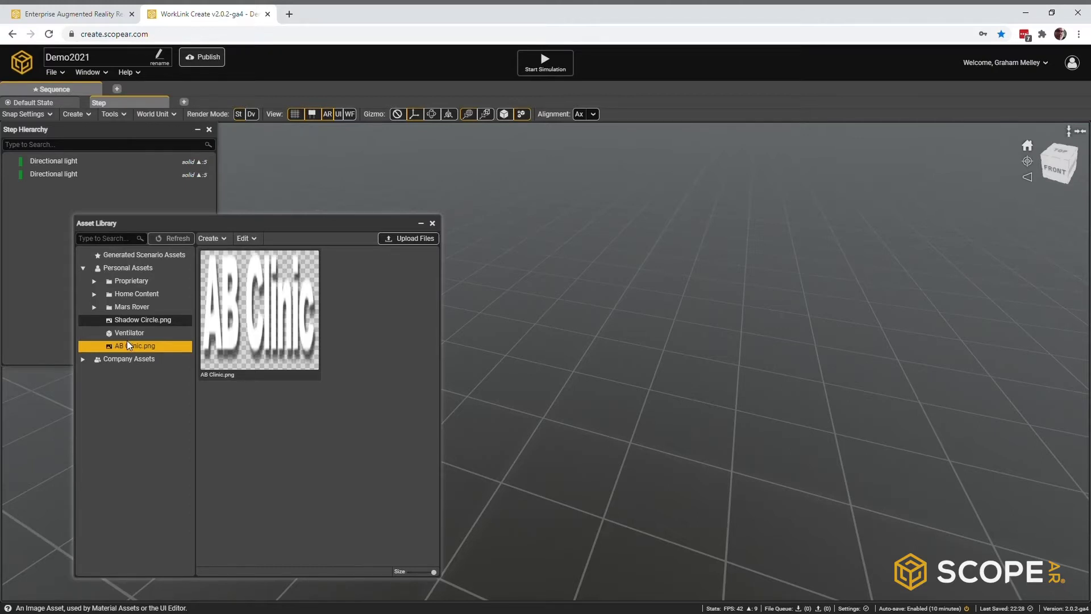
pyautogui.moveTo(127, 360); pyautogui.dragTo(128, 359)
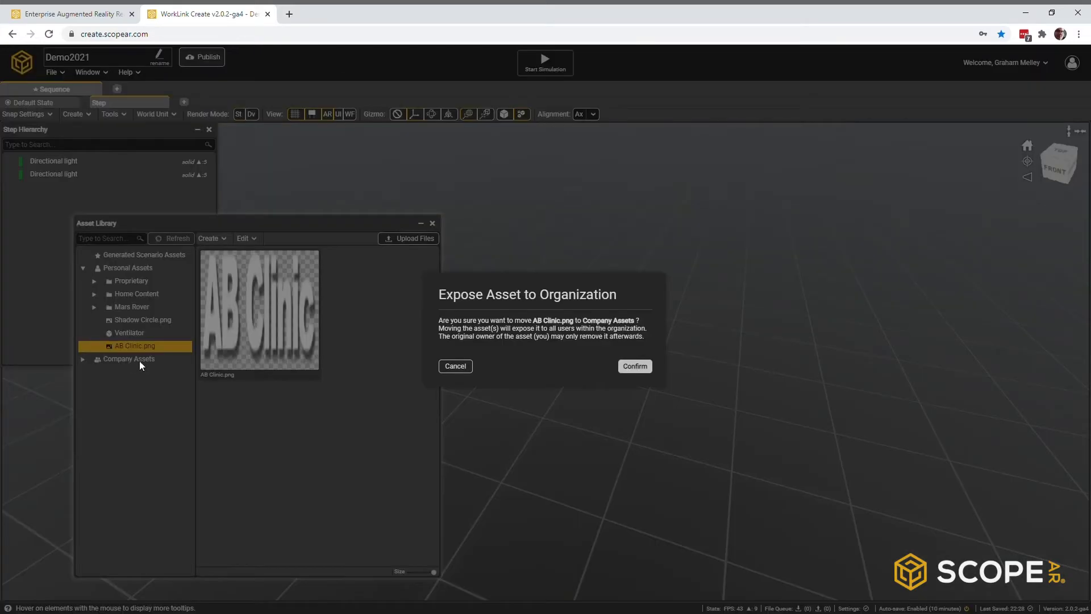
pyautogui.click(635, 367)
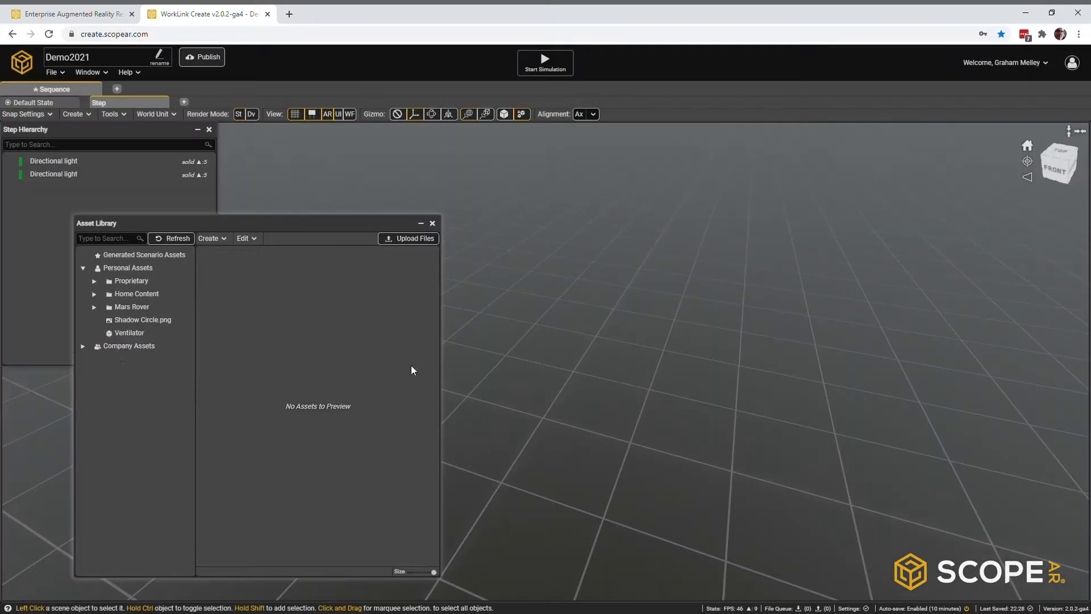
# Step: Browse the Company Assets folders: Basic Tools, Tutorial Content, Proprietary Content, Arrows, Zone Indicators
pyautogui.click(83, 347)
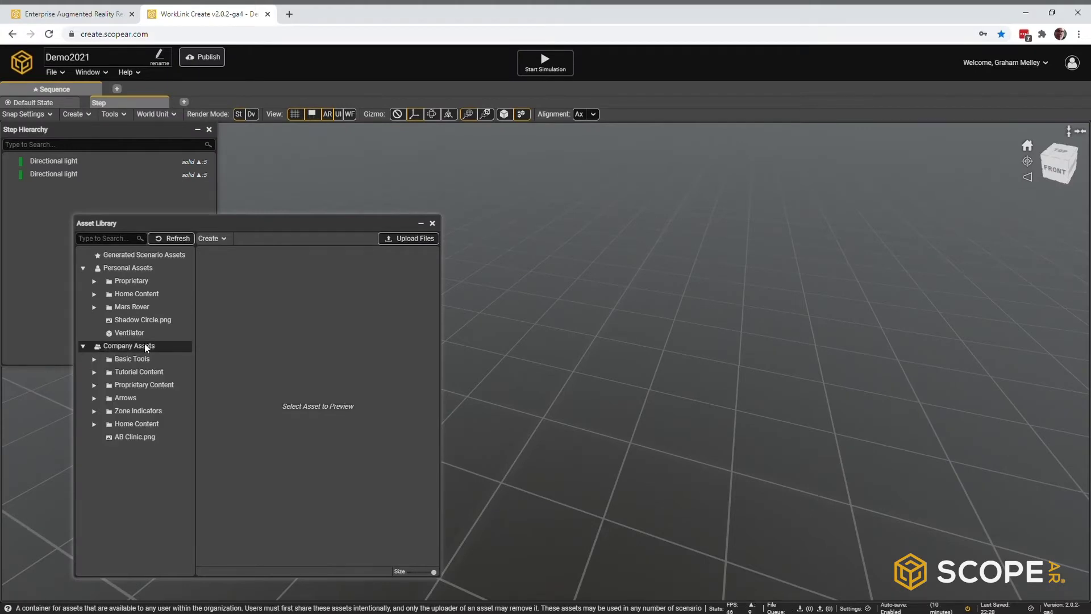
pyautogui.click(143, 359)
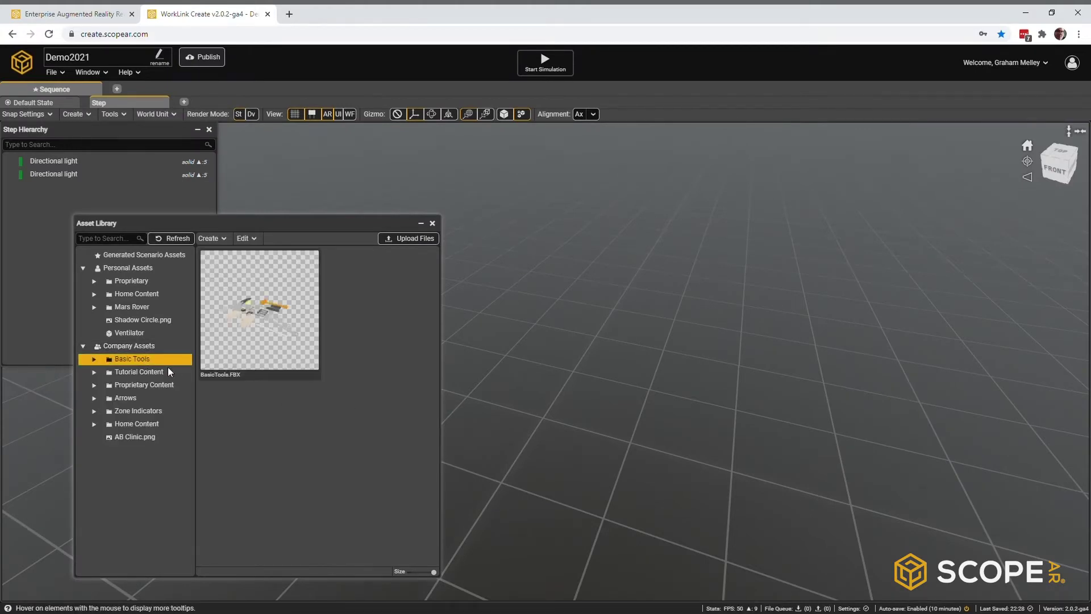
pyautogui.click(128, 373)
pyautogui.click(134, 386)
pyautogui.click(128, 399)
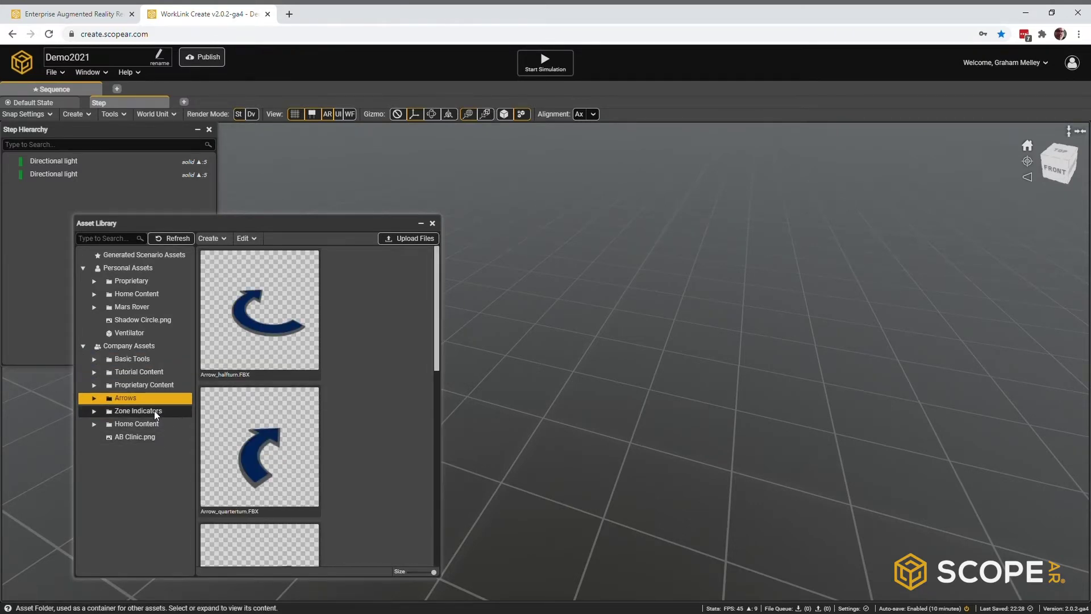
pyautogui.click(157, 411)
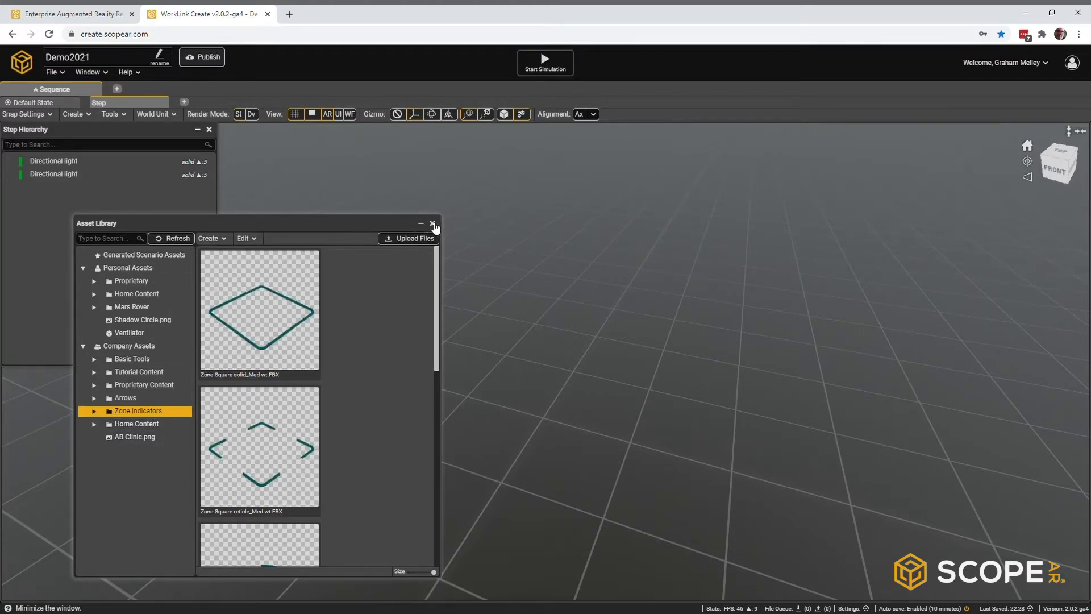
pyautogui.click(121, 344)
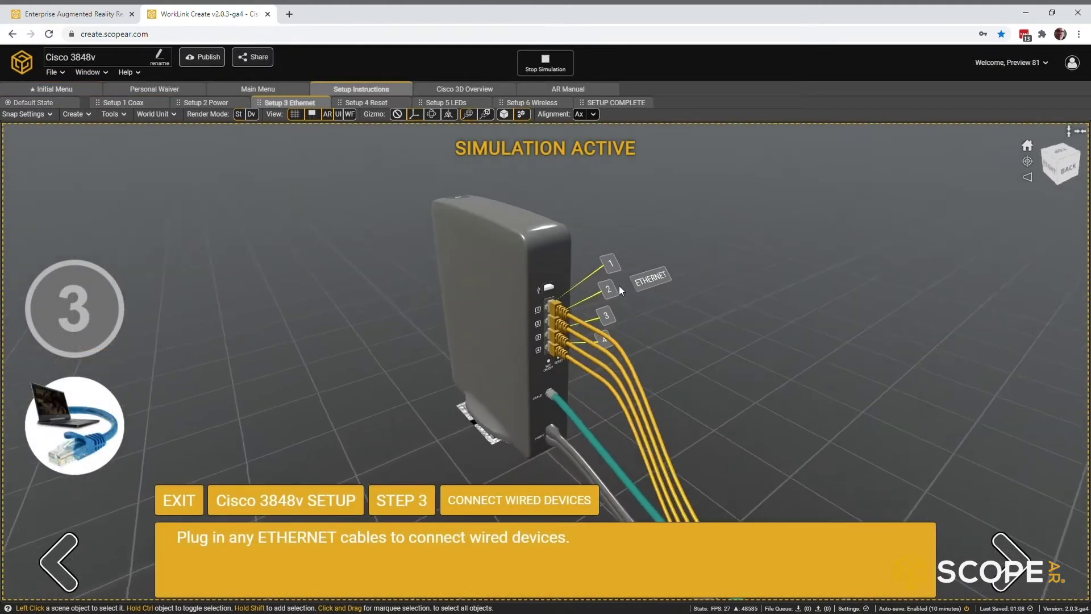
# Step: Orbit and zoom the scene view while the CAD sample folder with Battery Box.step is brought up
pyautogui.moveTo(645, 277); pyautogui.dragTo(241, 274, button='middle')
pyautogui.scroll(4, 475, 302)
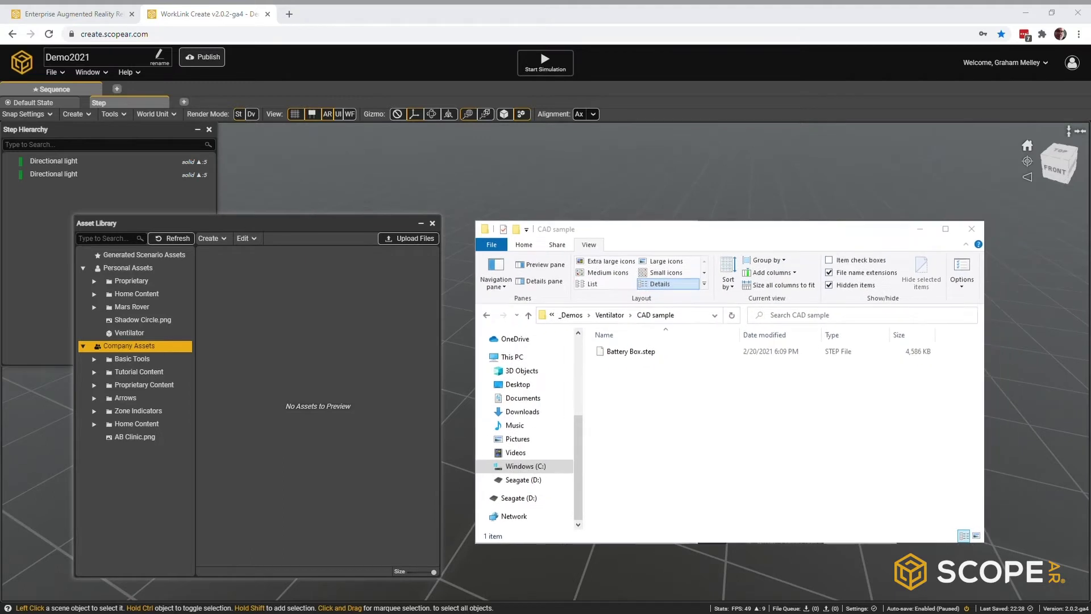
# Step: Upload Battery Box.step into Personal Assets and inspect the model in the scene
pyautogui.moveTo(628, 351); pyautogui.dragTo(304, 369)
pyautogui.click(133, 346)
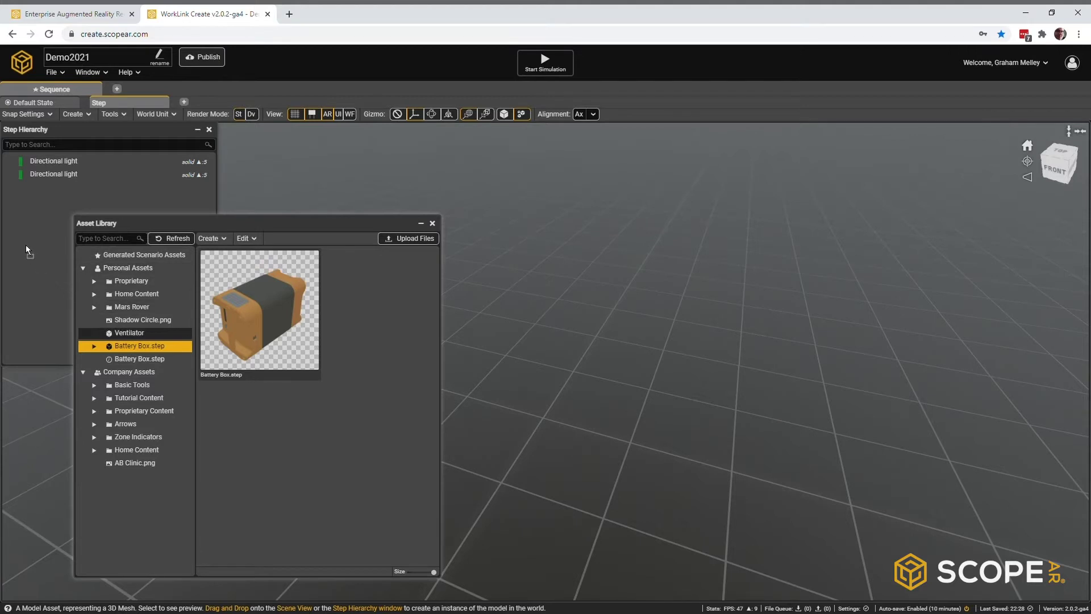
pyautogui.click(433, 224)
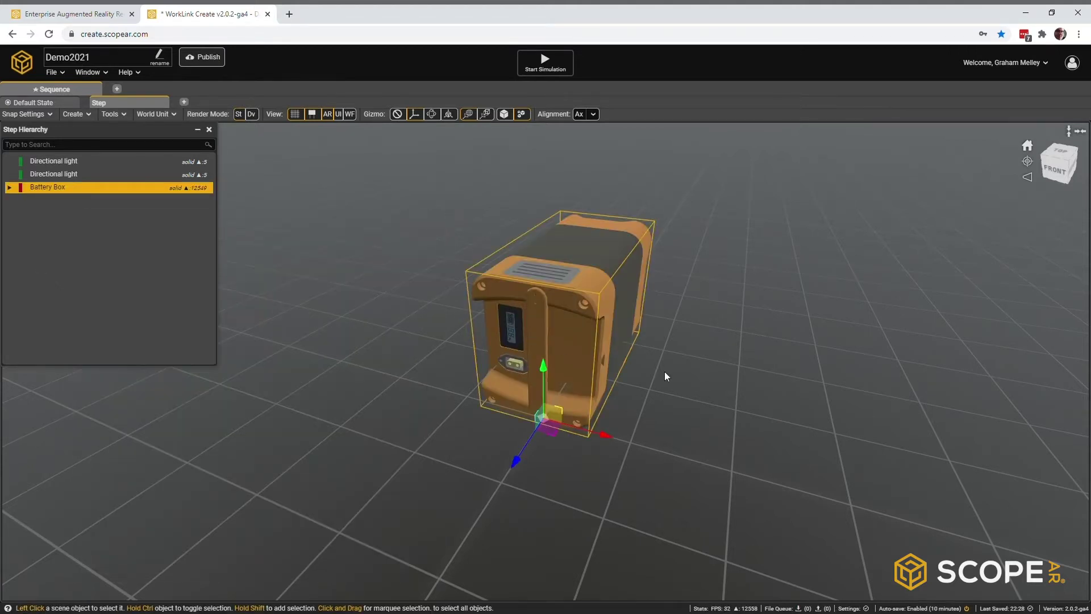
pyautogui.moveTo(639, 376); pyautogui.dragTo(618, 363, button='middle')
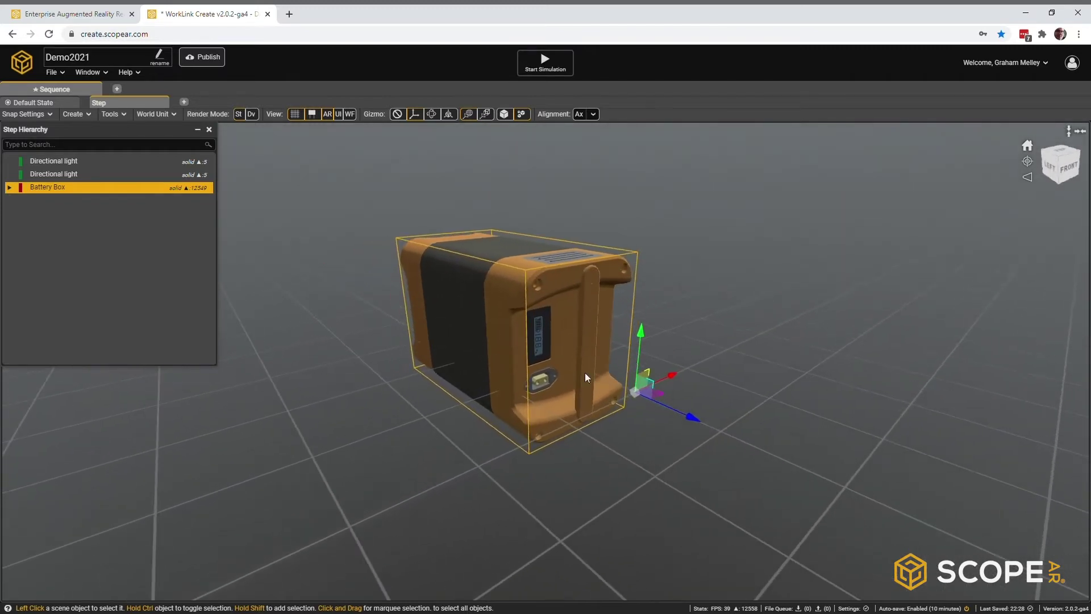
# Step: Delete the Battery Box from the scene via the Step Hierarchy
pyautogui.click(444, 475)
pyautogui.scroll(3, 578, 265)
pyautogui.scroll(-4, 578, 265)
pyautogui.click(49, 188)
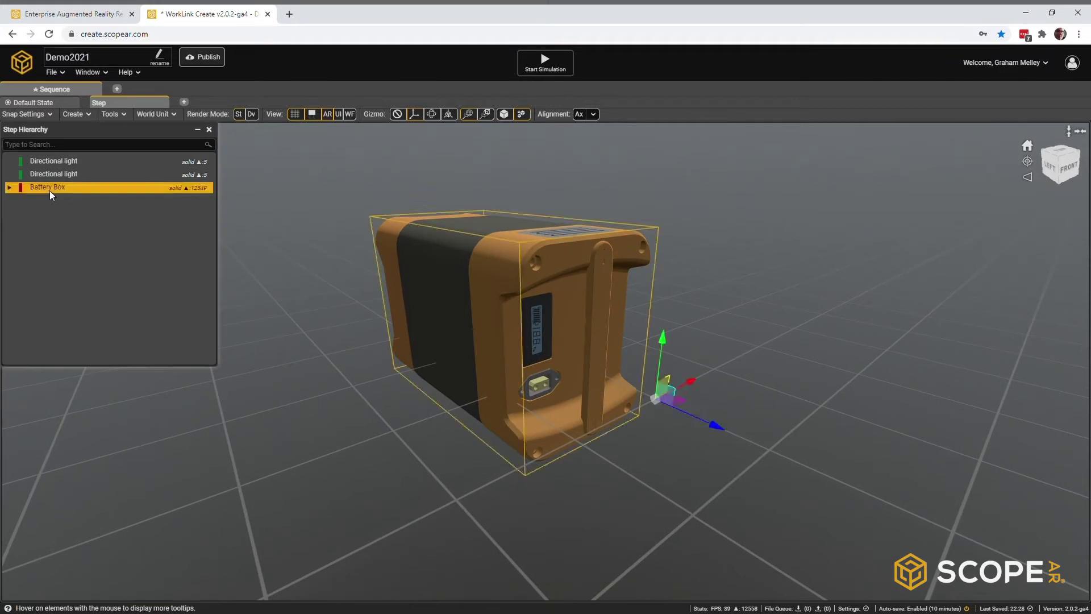
pyautogui.press('Delete')
pyautogui.click(92, 73)
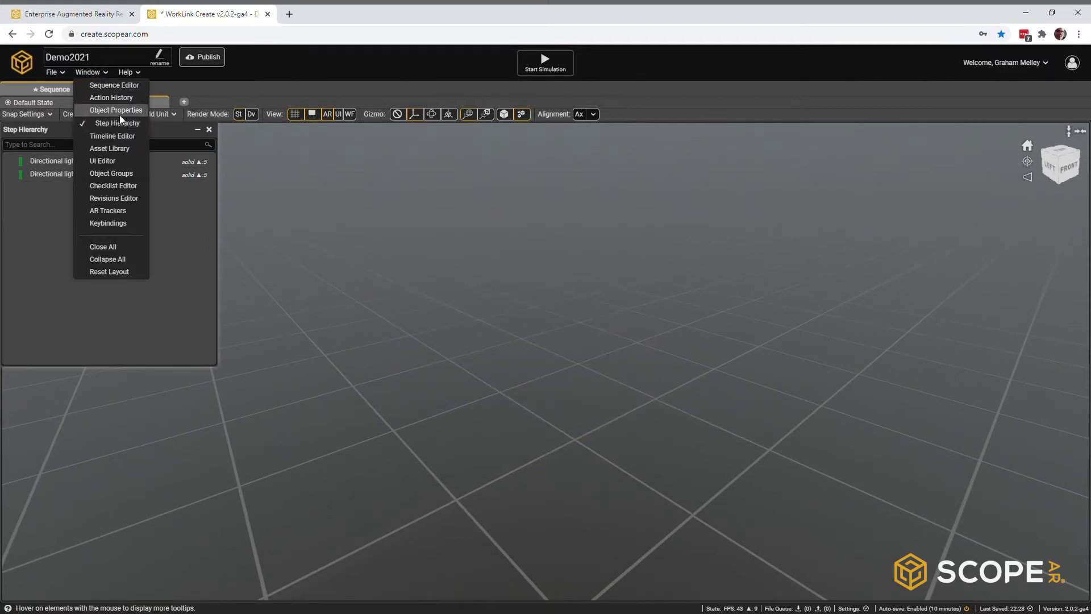
# Step: Add the Ventilator model from the Asset Library to the step
pyautogui.click(119, 148)
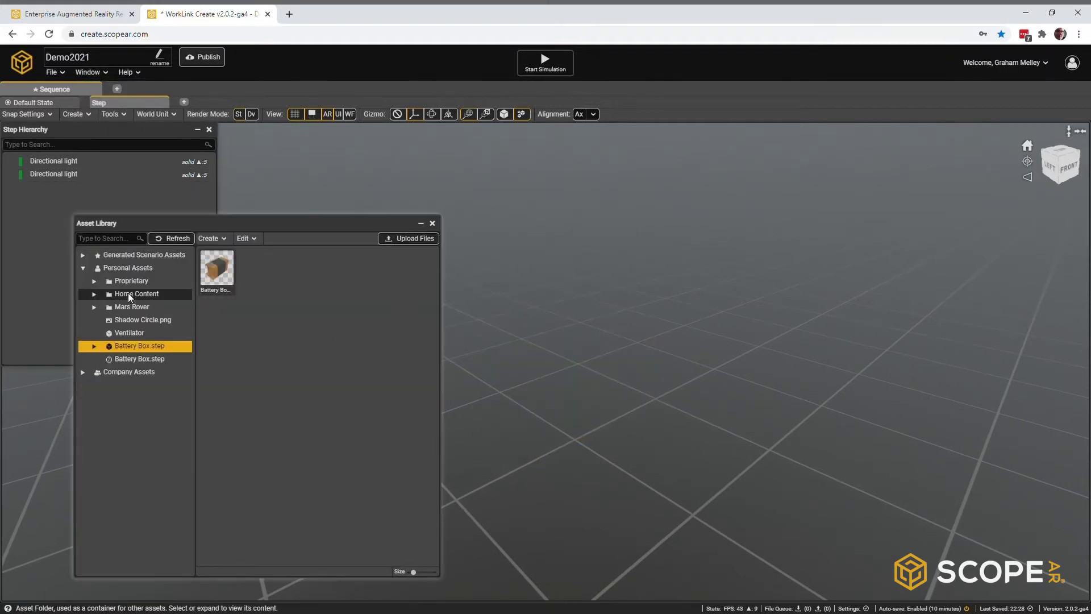
pyautogui.click(132, 335)
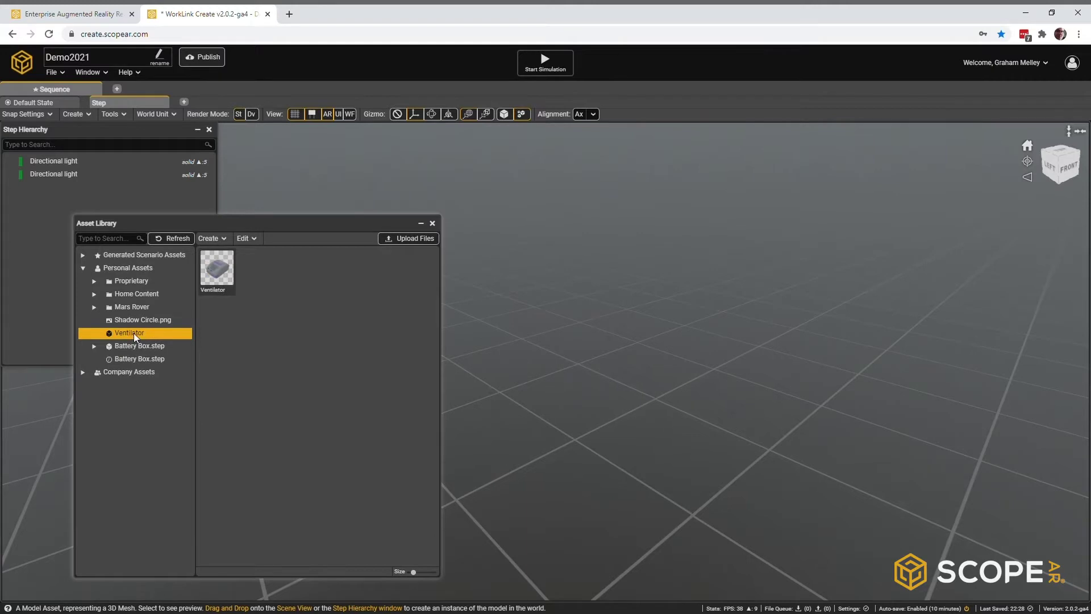
pyautogui.moveTo(36, 216); pyautogui.dragTo(37, 218)
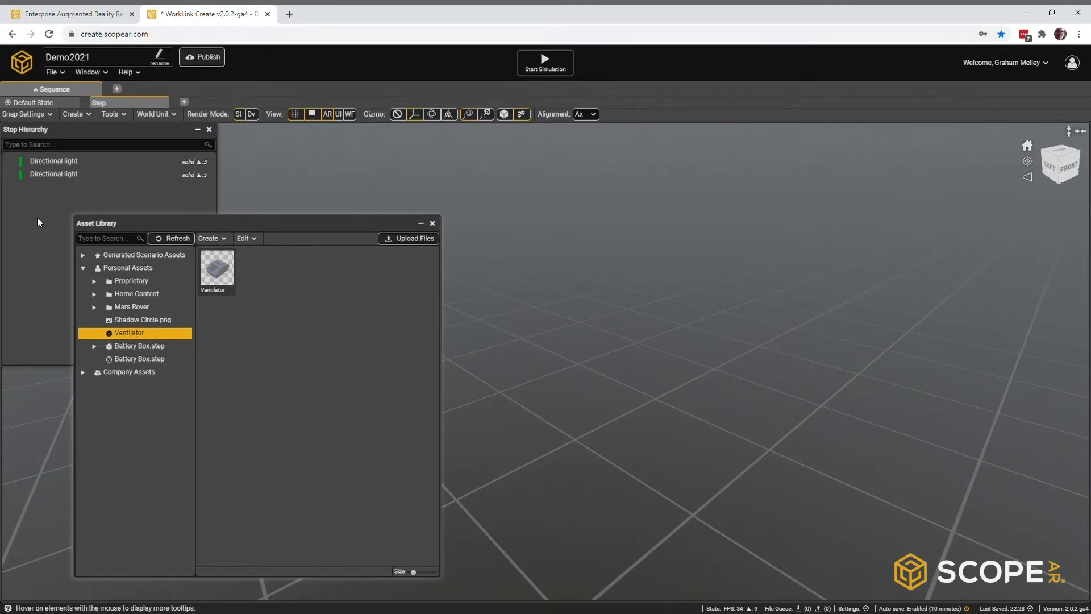
pyautogui.click(432, 222)
# Step: Expand Ventilator, Main_Case_Bottom and Battery in the Step Hierarchy to show contacts and walls
pyautogui.click(62, 287)
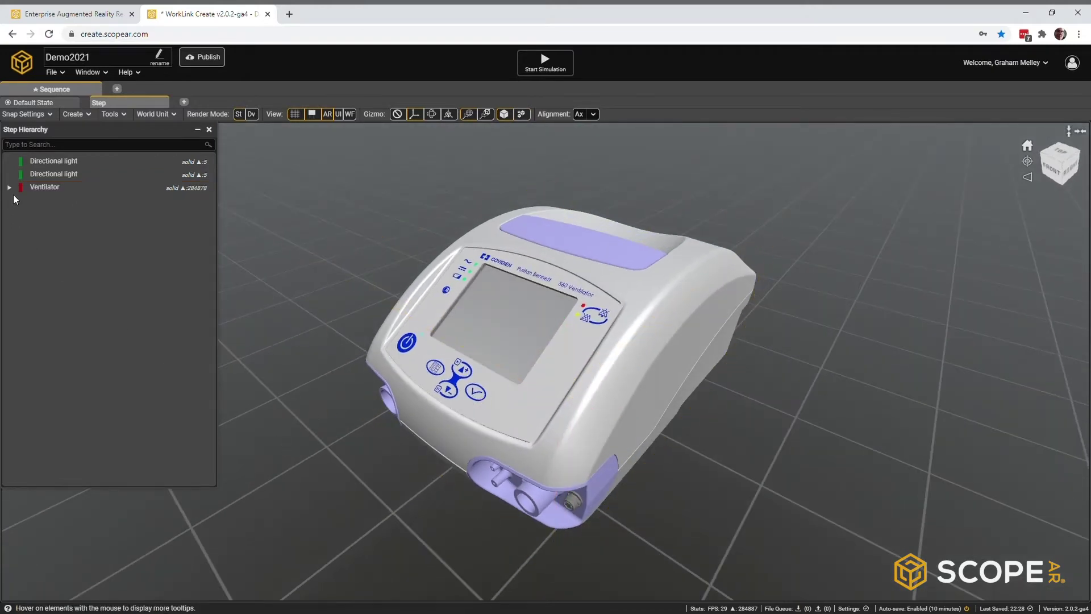
pyautogui.click(10, 187)
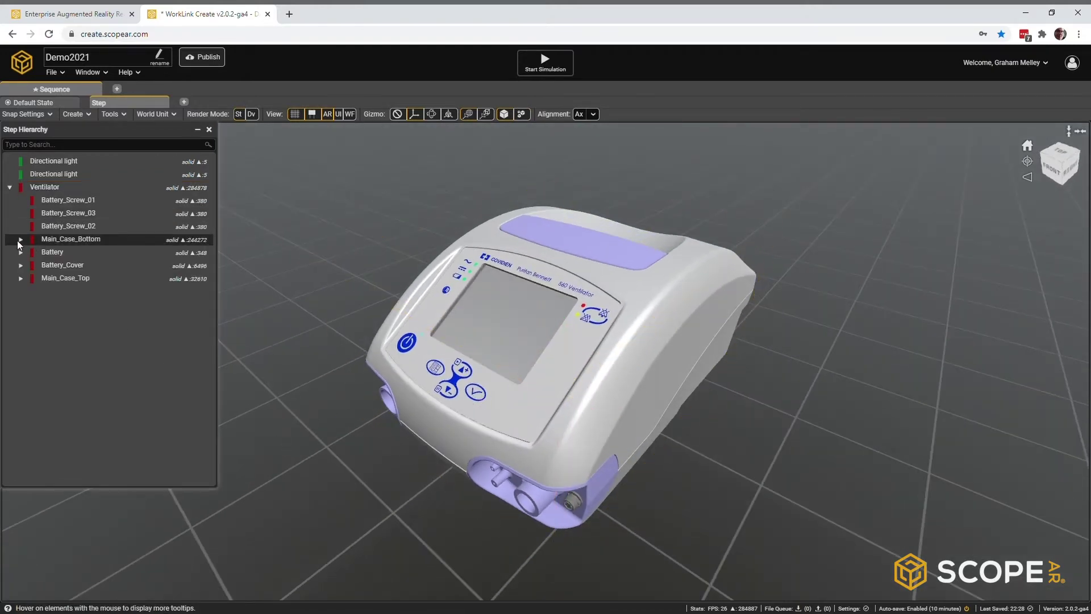
pyautogui.click(17, 241)
pyautogui.click(21, 239)
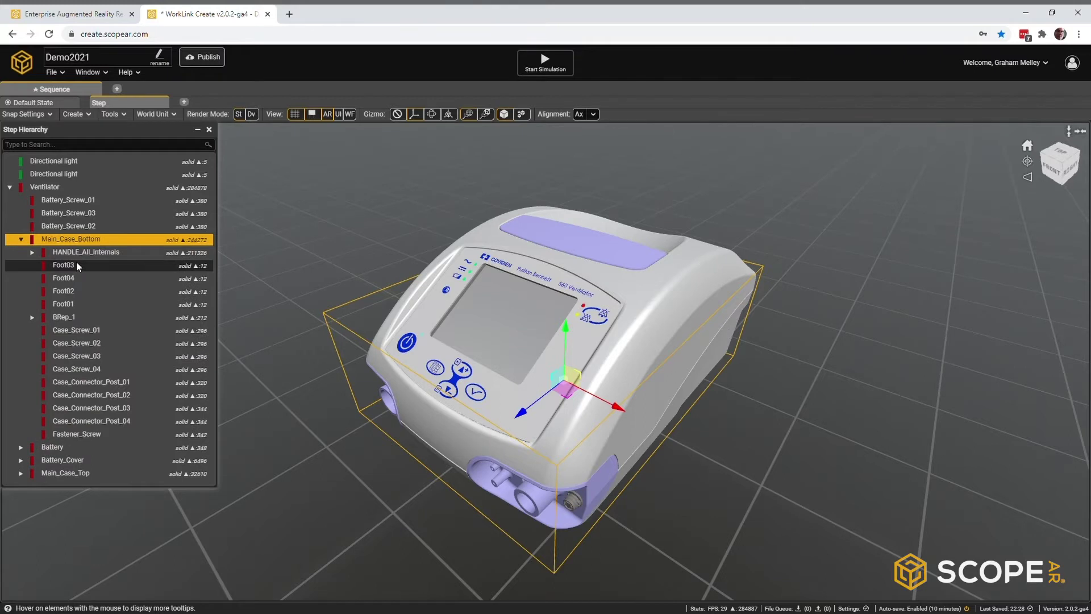
pyautogui.click(20, 447)
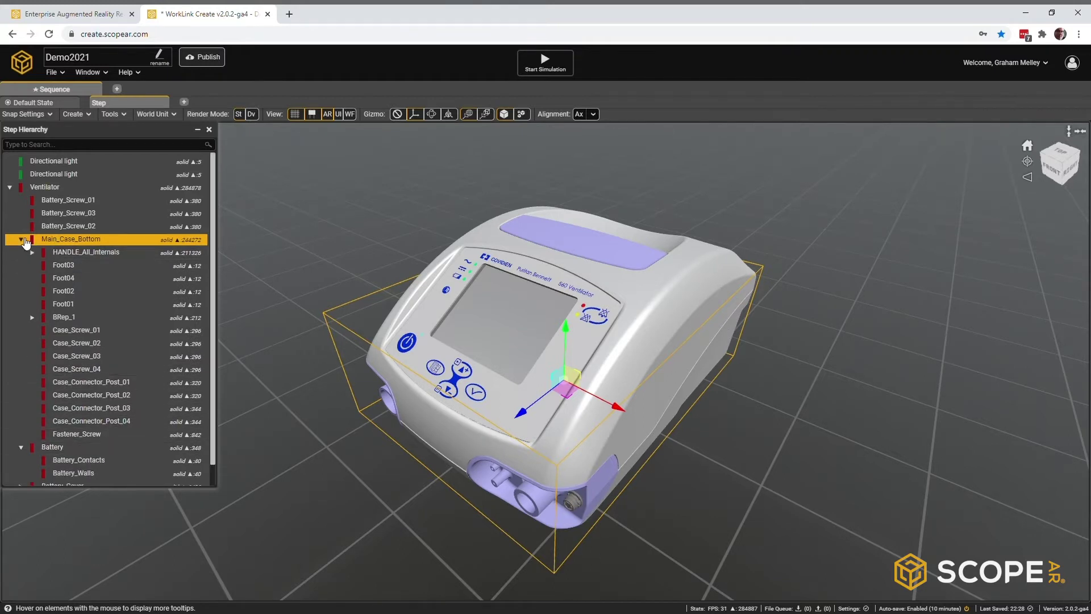
pyautogui.click(20, 239)
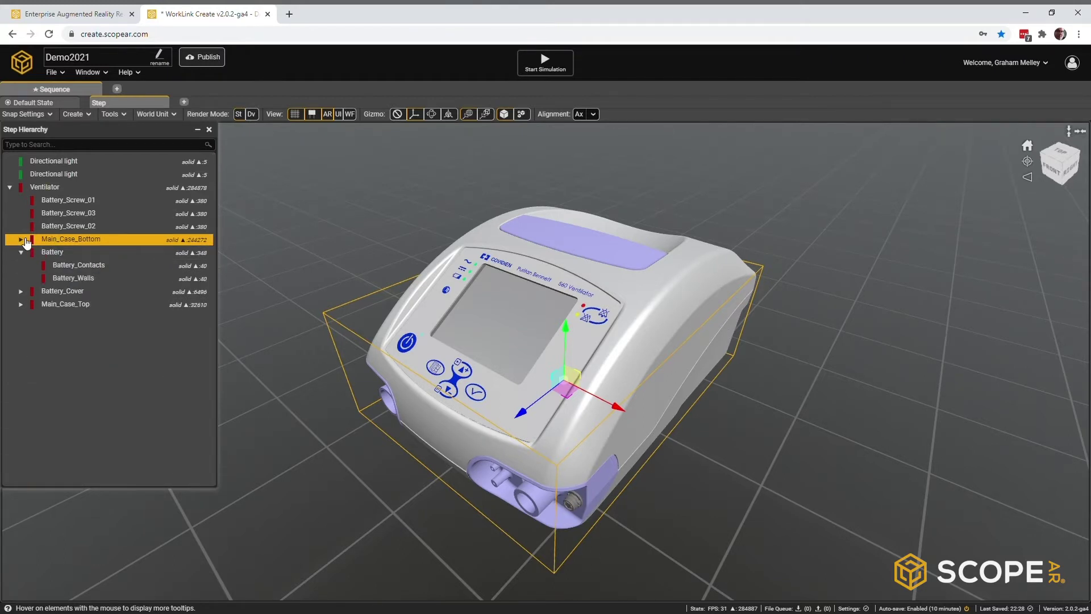
pyautogui.click(51, 187)
# Step: Lift Main_Case_Top up the Y axis to inspect the internals, then undo the move
pyautogui.scroll(-5, 712, 364)
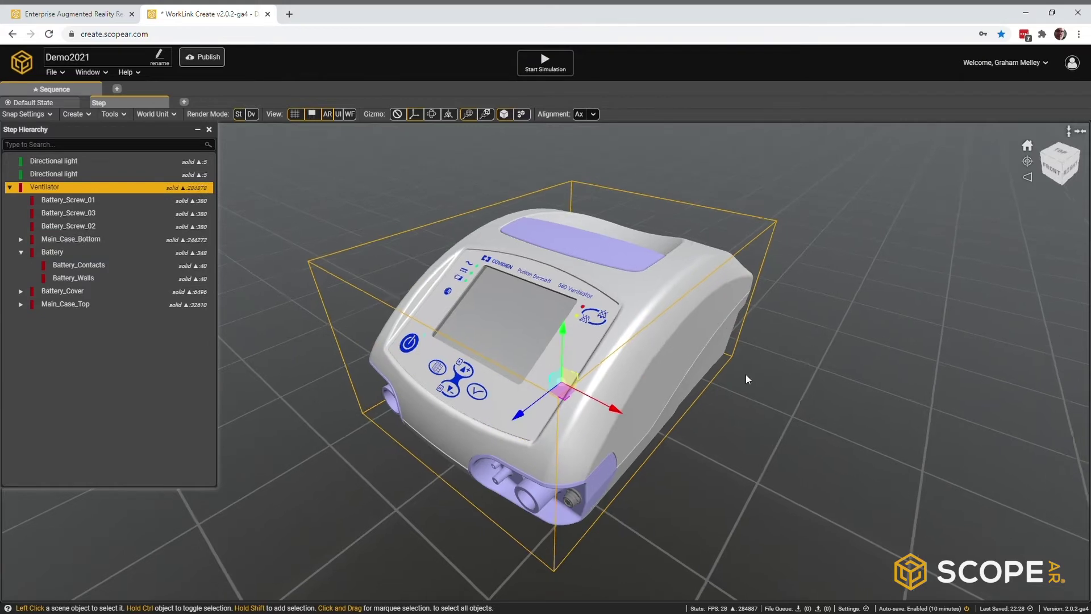
pyautogui.click(662, 368)
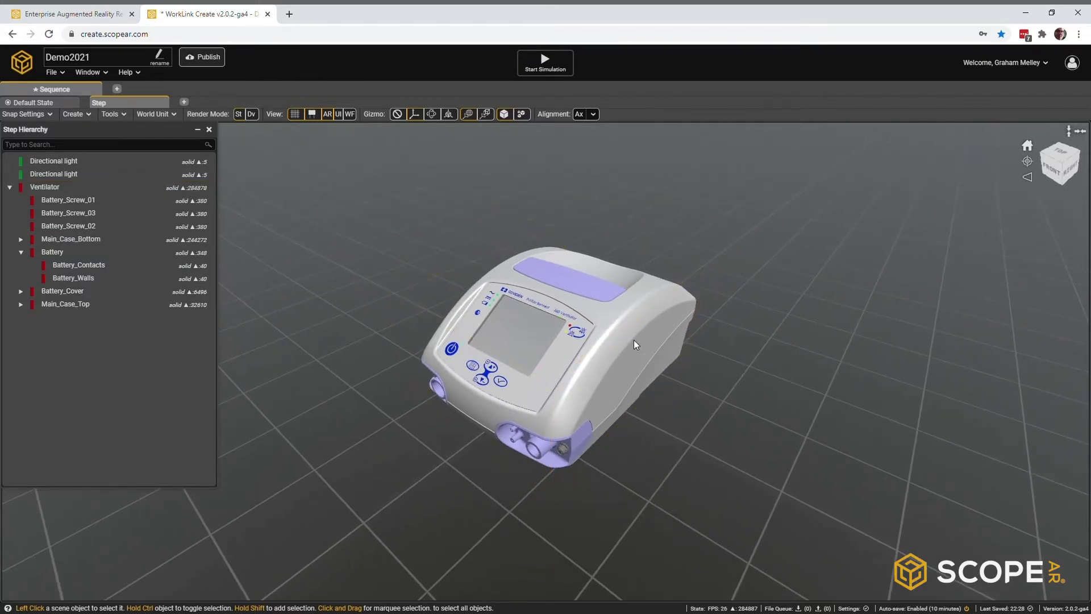
pyautogui.click(633, 340)
pyautogui.moveTo(559, 346); pyautogui.dragTo(560, 165)
pyautogui.moveTo(566, 340); pyautogui.dragTo(1009, 337, button='right')
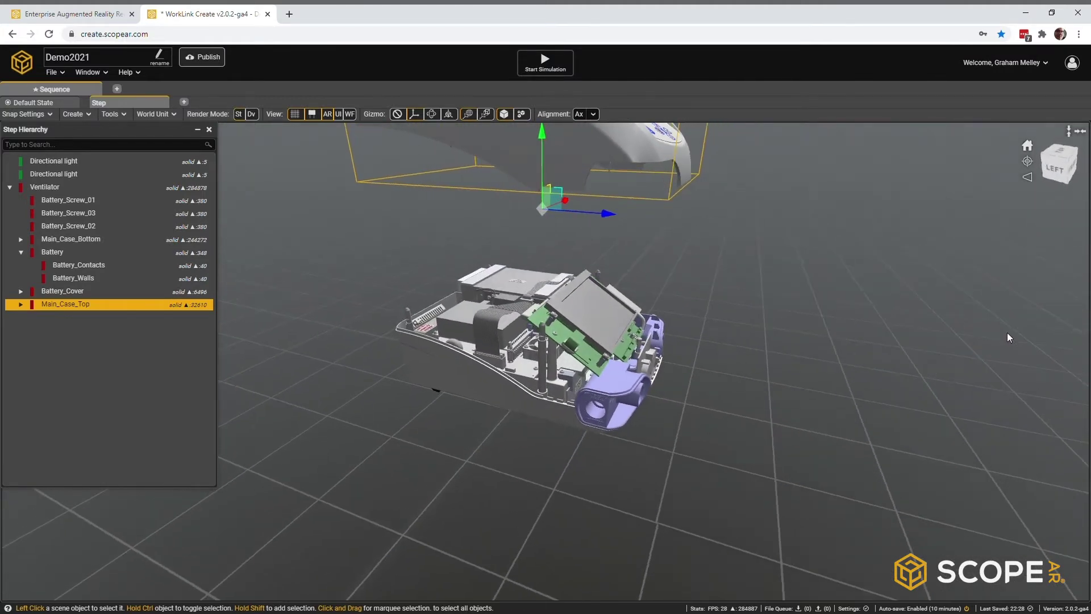
pyautogui.scroll(5, 545, 326)
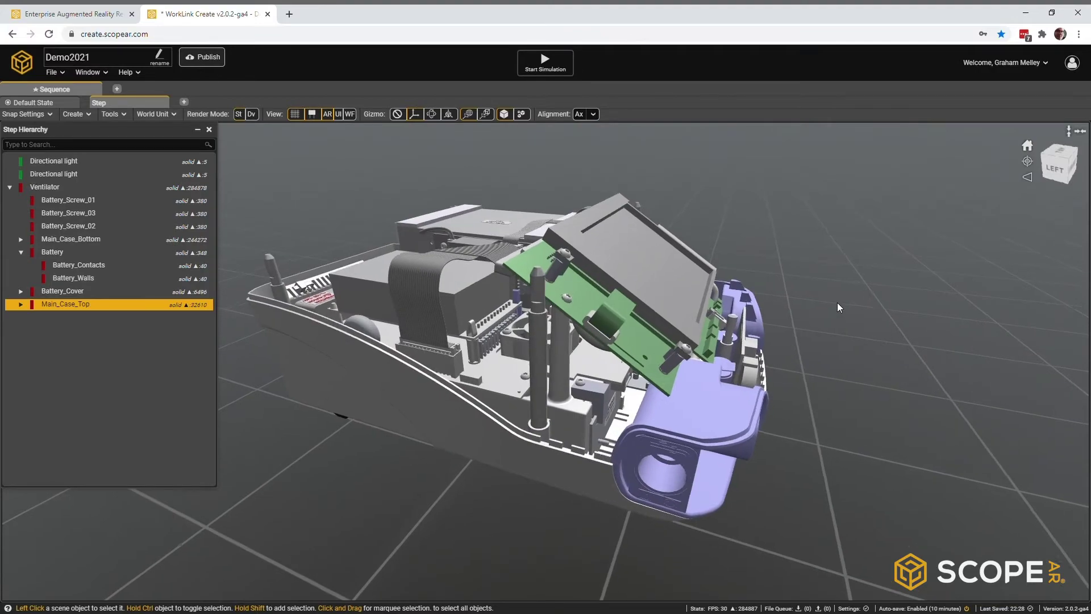
pyautogui.scroll(-5, 798, 307)
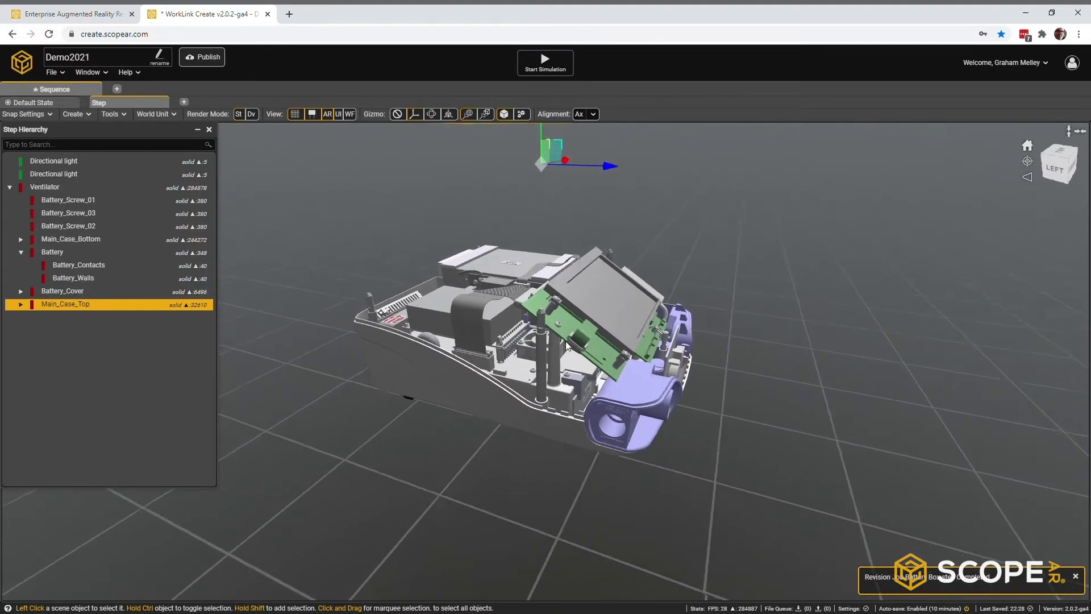
pyautogui.moveTo(589, 352); pyautogui.dragTo(205, 331, button='right')
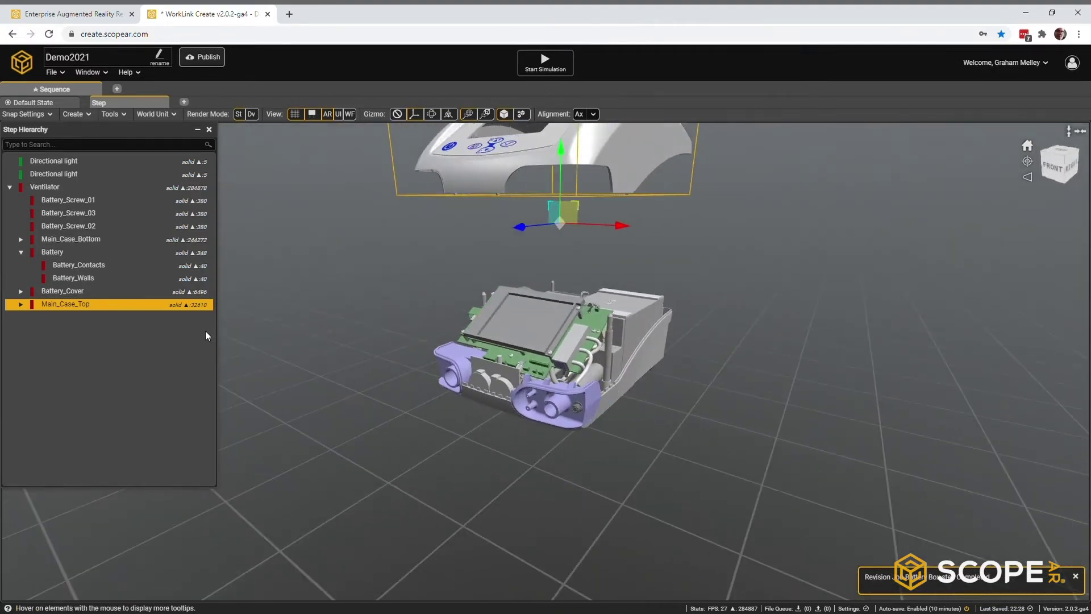
pyautogui.moveTo(592, 271); pyautogui.dragTo(590, 342, button='middle')
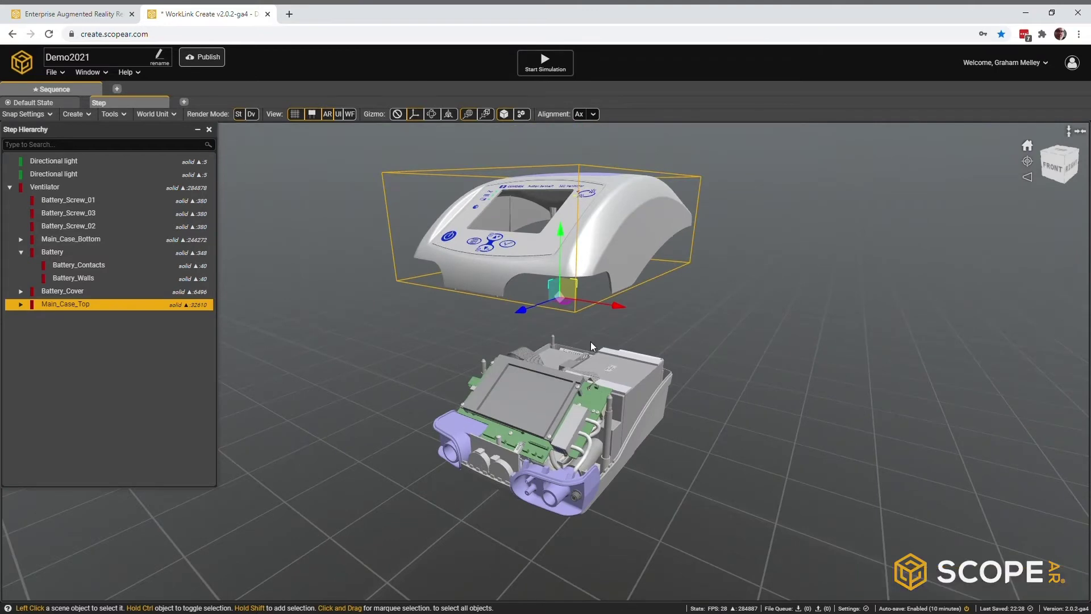
pyautogui.hotkey('ctrl', 'z')
# Step: Turn the ventilator to face its front panel and select the on/off key
pyautogui.scroll(4, 589, 334)
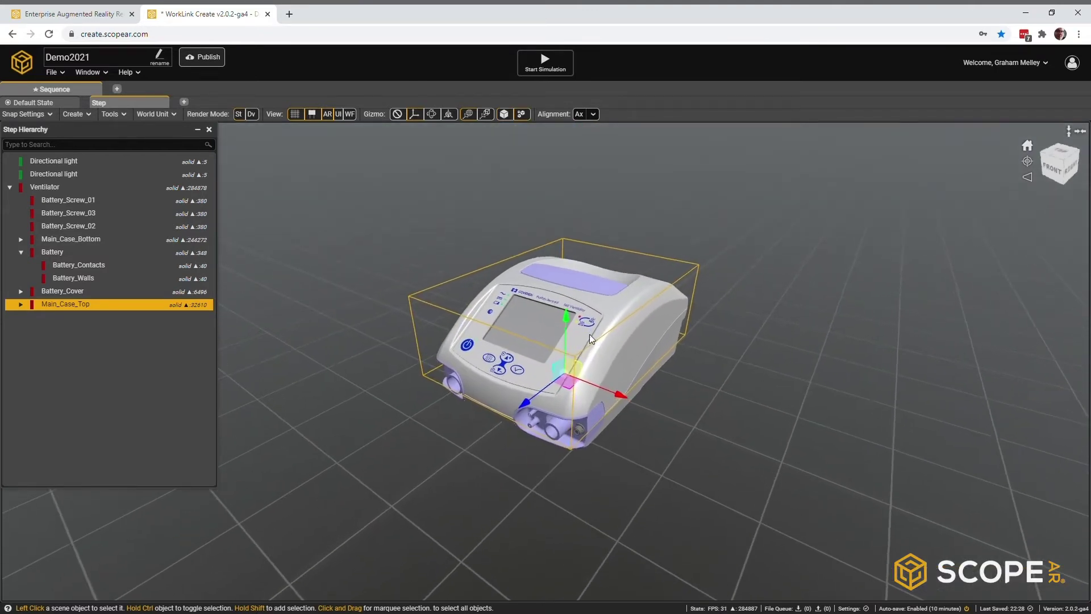
pyautogui.scroll(2, 598, 313)
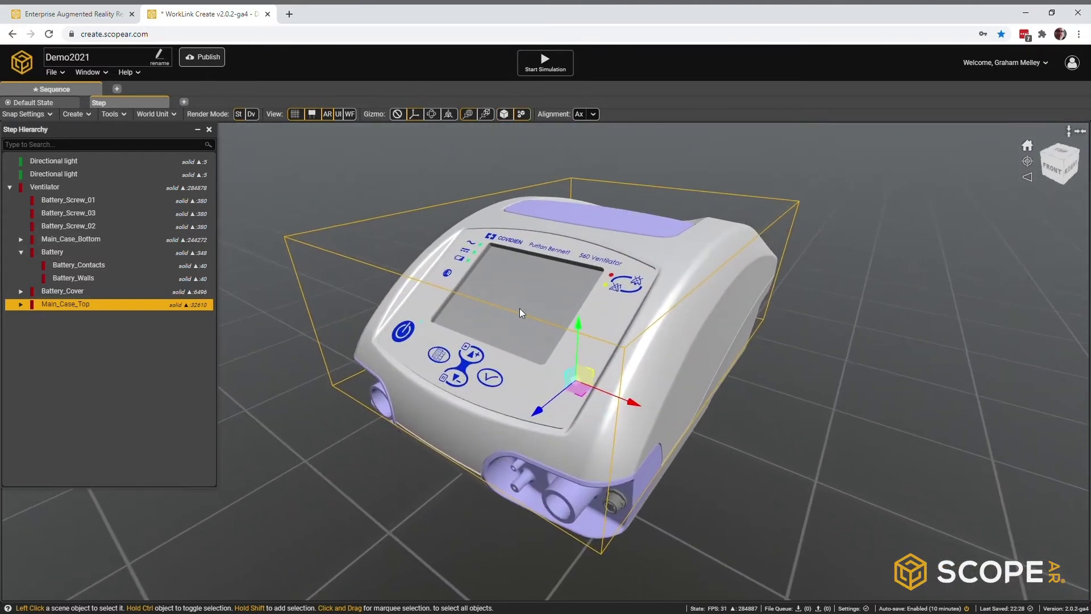
pyautogui.doubleClick(408, 336)
pyautogui.moveTo(407, 335); pyautogui.dragTo(505, 303, button='middle')
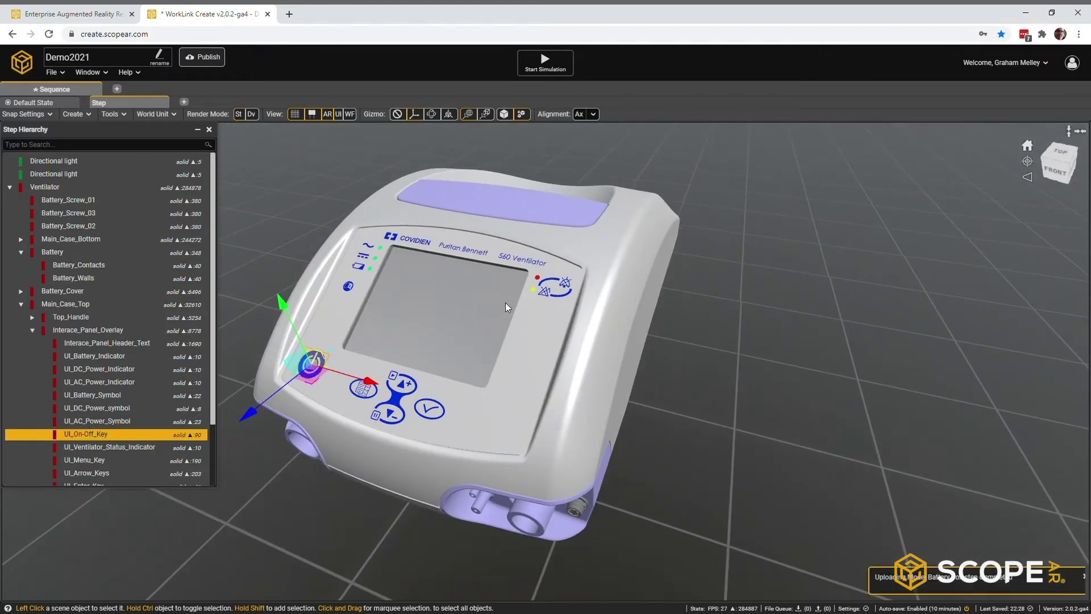
# Step: Show and enlarge the Object Properties panel, collapsing Transform, Pivot and Material sections
pyautogui.click(106, 74)
pyautogui.click(110, 110)
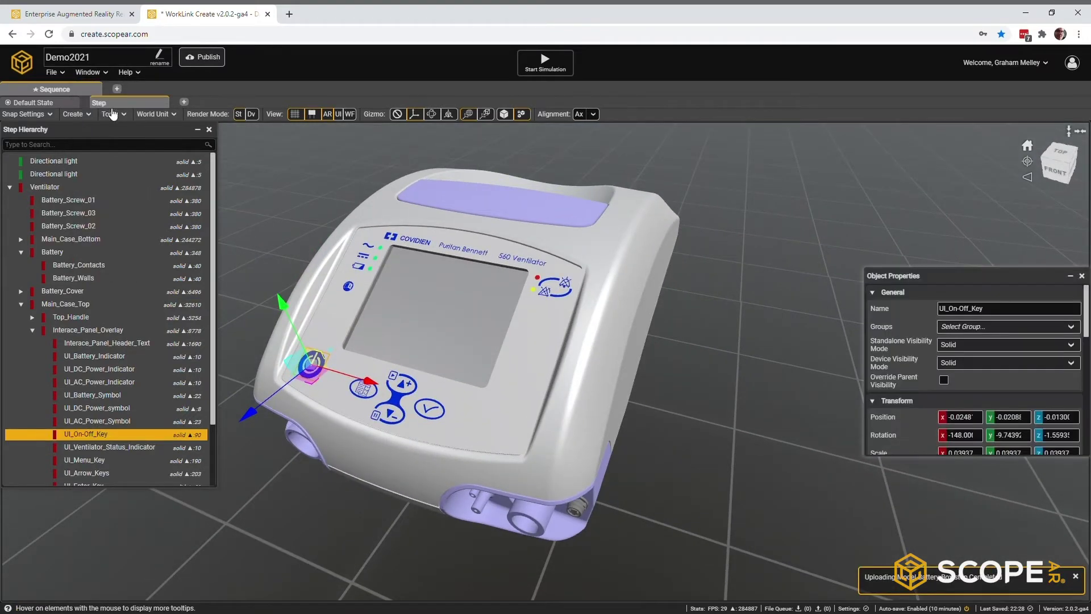
pyautogui.moveTo(929, 271); pyautogui.dragTo(858, 176)
pyautogui.moveTo(826, 357); pyautogui.dragTo(857, 523)
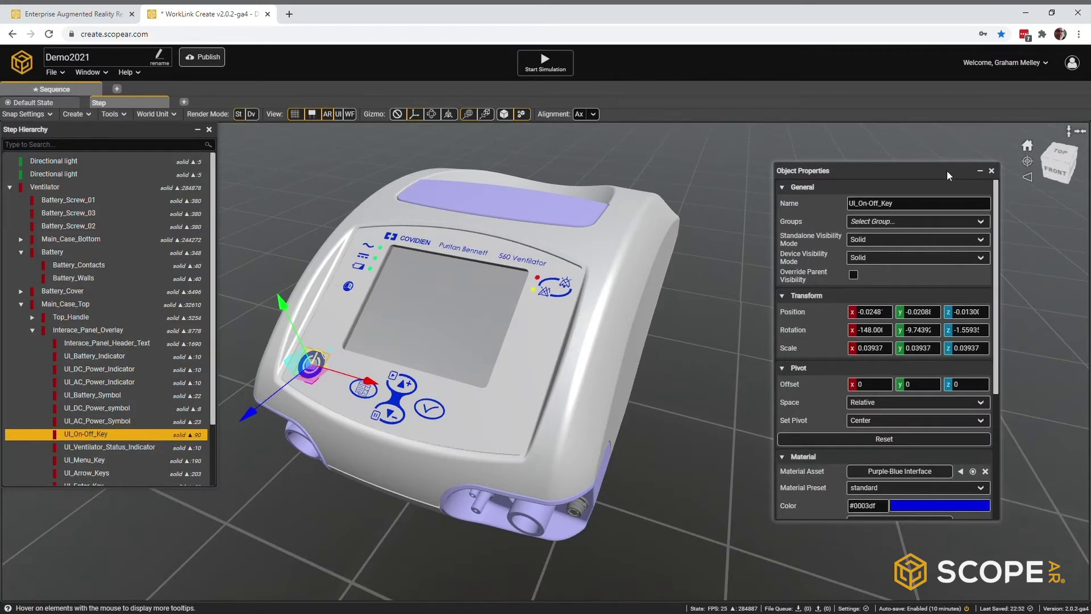
pyautogui.doubleClick(780, 300)
pyautogui.doubleClick(784, 315)
pyautogui.doubleClick(785, 335)
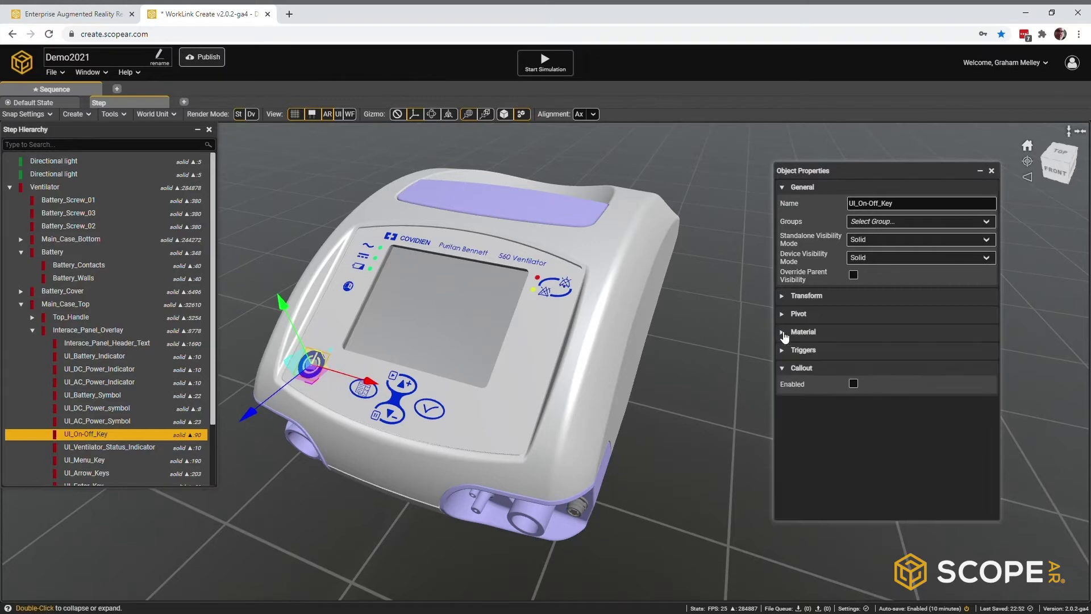
# Step: Add an ON/OFF callout with offset 0 and content 'Press to start/stop ventilation'
pyautogui.click(854, 384)
pyautogui.scroll(-2, 864, 363)
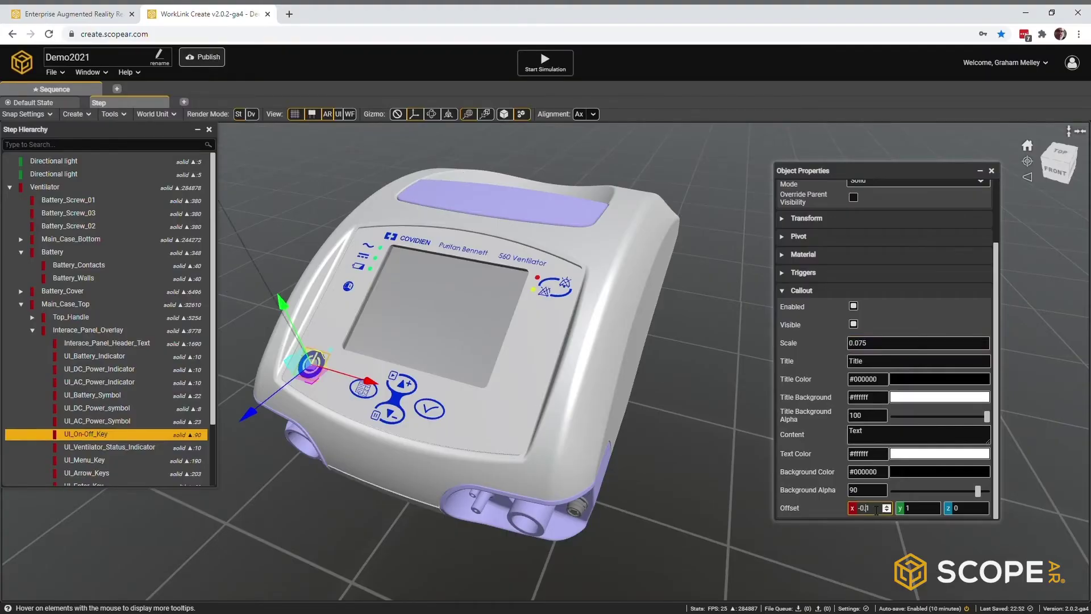
pyautogui.click(919, 511)
pyautogui.write('0')
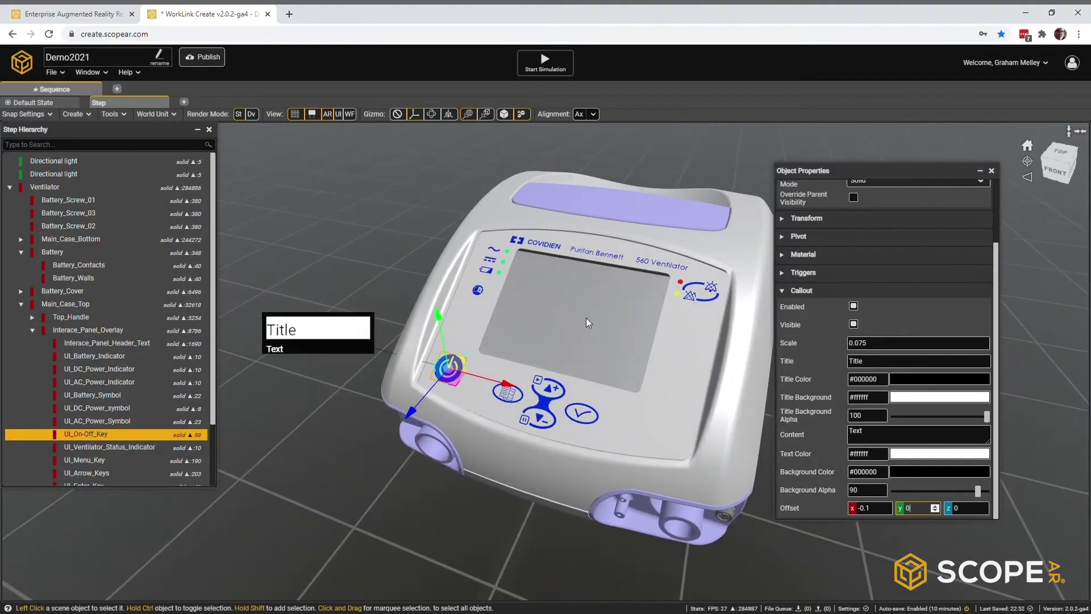
pyautogui.doubleClick(890, 364)
pyautogui.press('BackSpace')
pyautogui.write('ON')
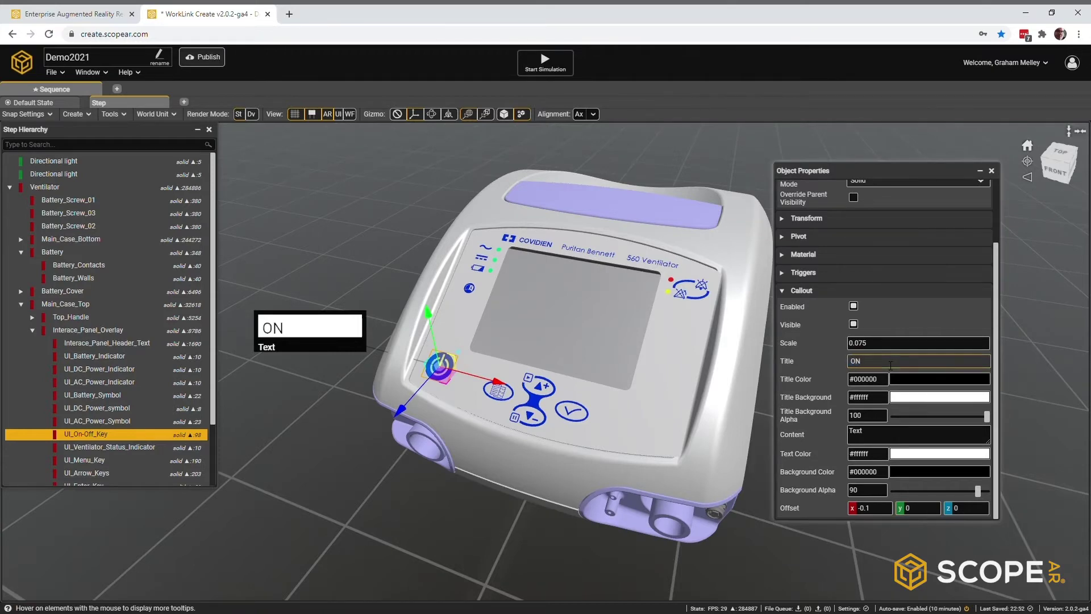
pyautogui.write('/OFF')
pyautogui.click(888, 435)
pyautogui.write('Press ')
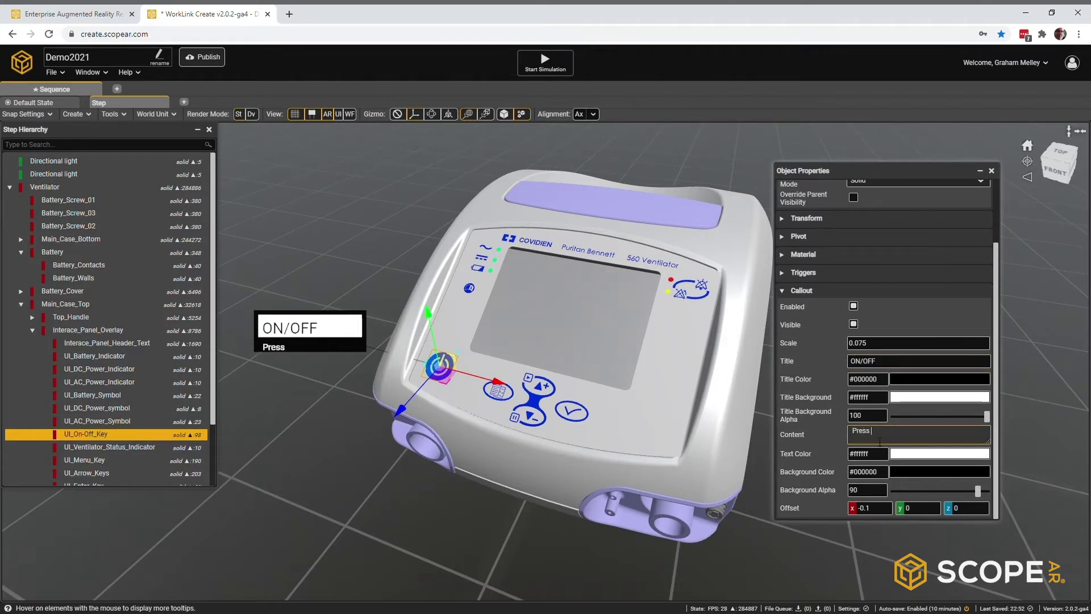
pyautogui.write('to start/stop ventilation')
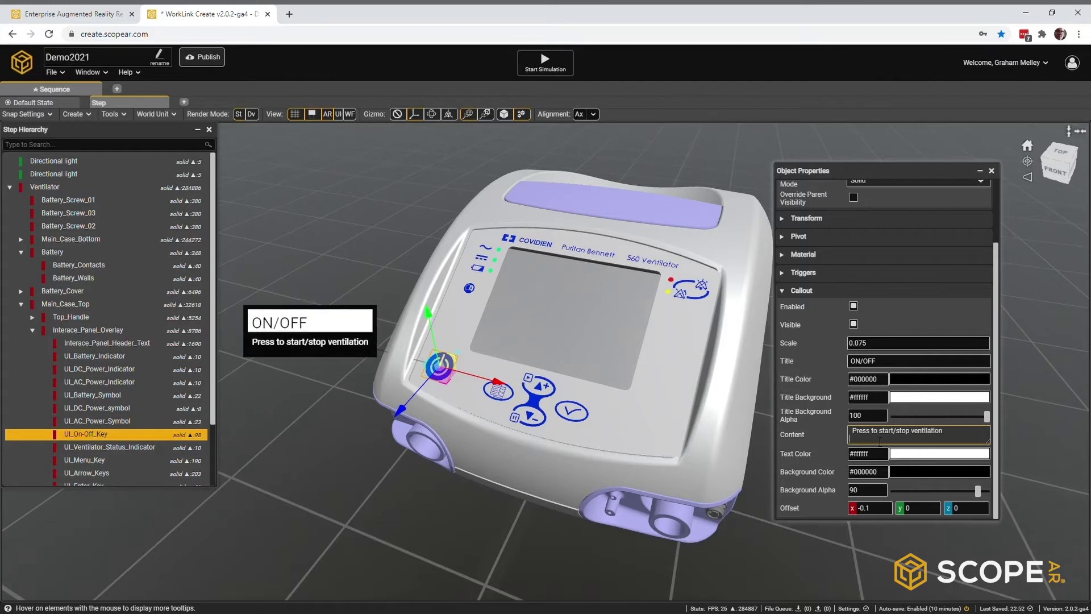
pyautogui.click(909, 473)
pyautogui.moveTo(964, 355); pyautogui.dragTo(847, 415)
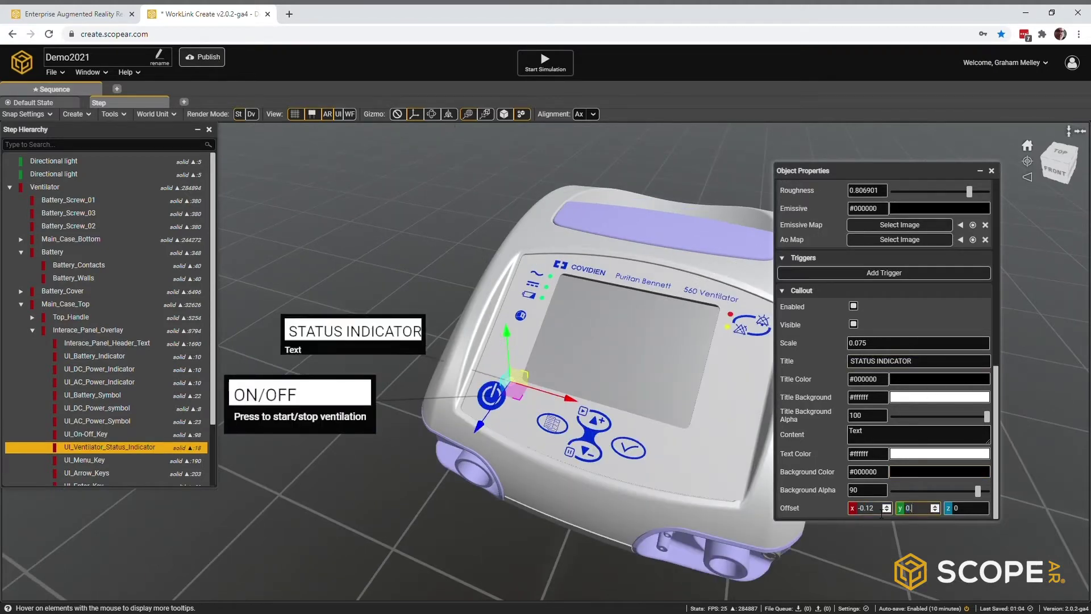
# Step: Add a POWER SOURCE callout: scale 0.075, offset -0.11, content 'Indicates AC/DC/Battery'
pyautogui.click(948, 362)
pyautogui.click(99, 369)
pyautogui.click(853, 307)
pyautogui.write('0.075POWER SOURCE-0.11')
pyautogui.click(888, 435)
pyautogui.press('BackSpace')
pyautogui.press('BackSpace')
pyautogui.press('BackSpace')
pyautogui.press('BackSpace')
pyautogui.write('Indicates AC/DC/Battery')
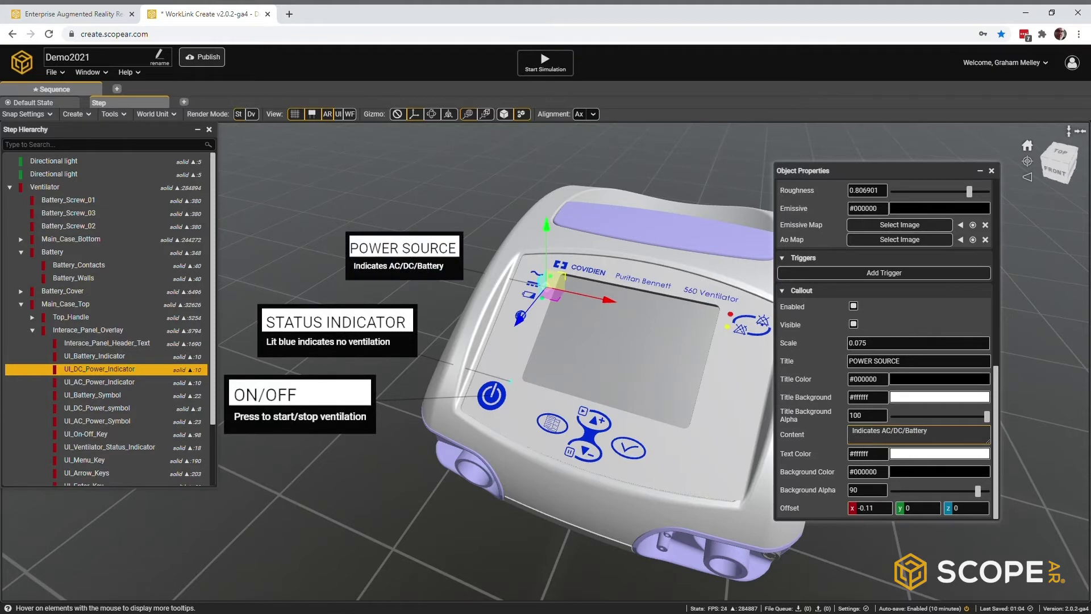
# Step: Add an ALARM CONTROL KEY callout: scale 0.075, offset 0.1, 'Press once to pause audible alarms'
pyautogui.moveTo(455, 511); pyautogui.dragTo(546, 500, button='middle')
pyautogui.click(576, 254)
pyautogui.click(853, 306)
pyautogui.doubleClick(871, 345)
pyautogui.write('0.075')
pyautogui.doubleClick(864, 509)
pyautogui.write('0.1')
pyautogui.doubleClick(856, 361)
pyautogui.write('ALARM CONTROL KEY')
pyautogui.doubleClick(856, 432)
pyautogui.write('Press once to pause audible alarms')
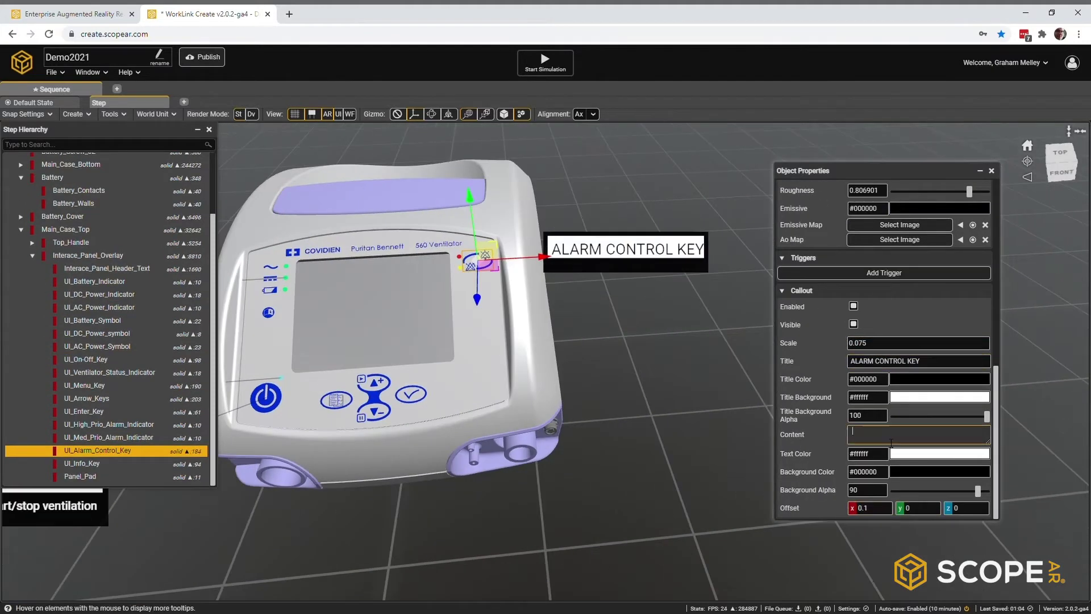
pyautogui.click(943, 361)
# Step: Add a MENU INTERFACE callout: scale 0.075, offset 0.15, 'UP/DOWN/ENTER to Select'
pyautogui.click(99, 411)
pyautogui.click(853, 307)
pyautogui.write('0.0750.15')
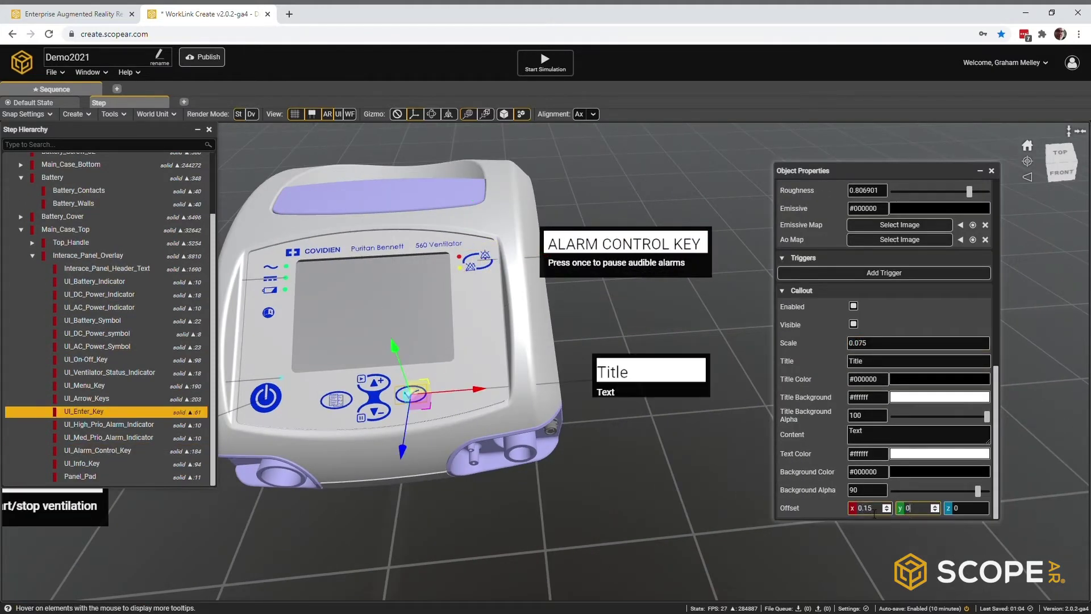
pyautogui.doubleClick(857, 361)
pyautogui.write('MENU INTERFACE')
pyautogui.doubleClick(858, 432)
pyautogui.write('UP/DOWN/ENTER to Select')
pyautogui.moveTo(443, 273); pyautogui.dragTo(556, 261, button='middle')
pyautogui.scroll(-3, 366, 270)
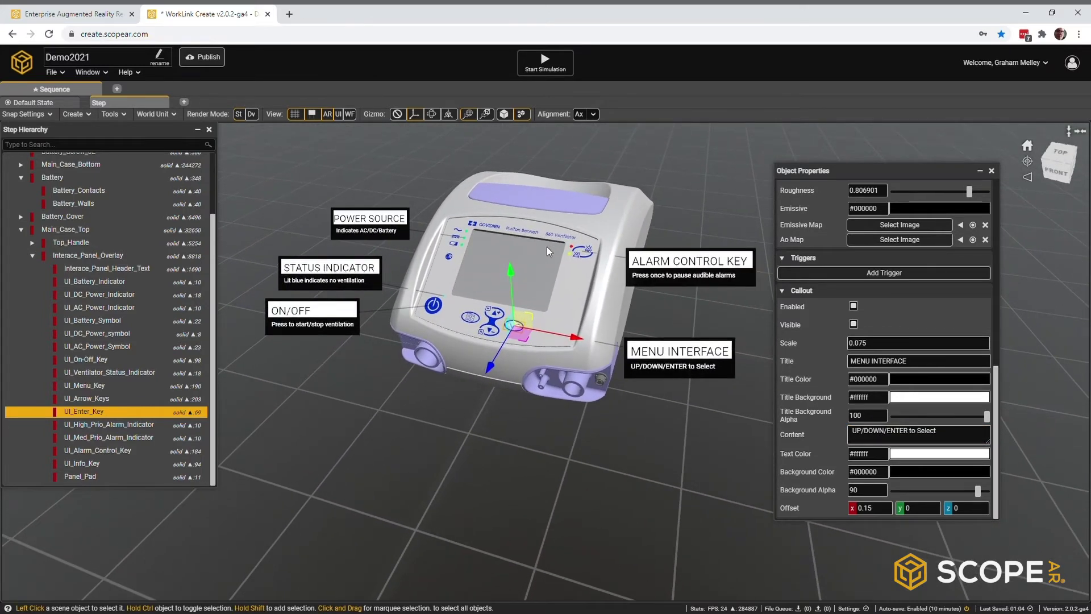
pyautogui.click(88, 73)
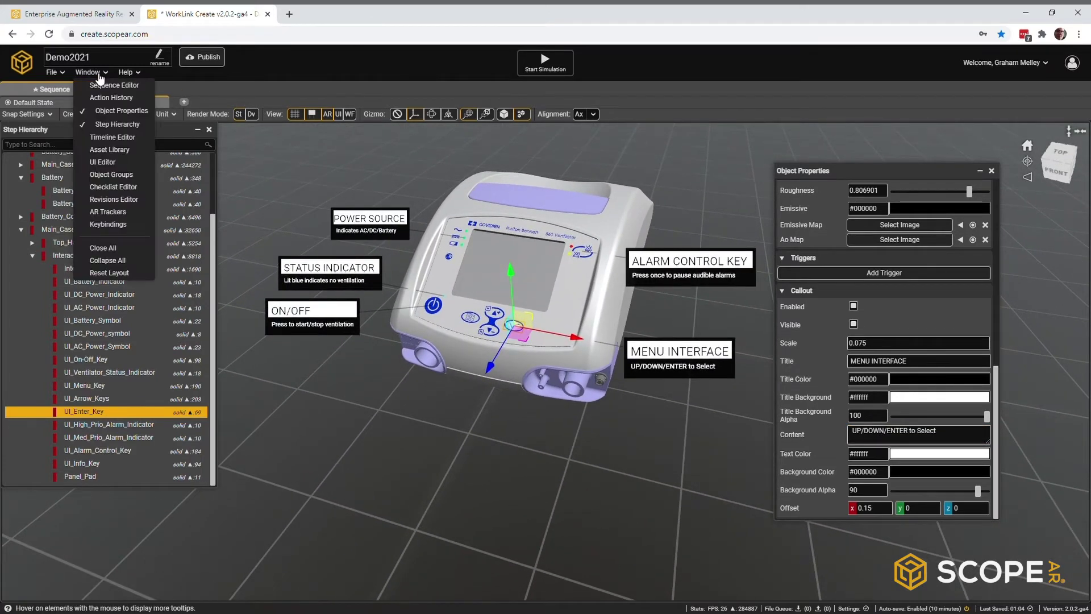
# Step: Add the Arrow_medium asset from Company Assets > Arrows to the scene
pyautogui.click(101, 149)
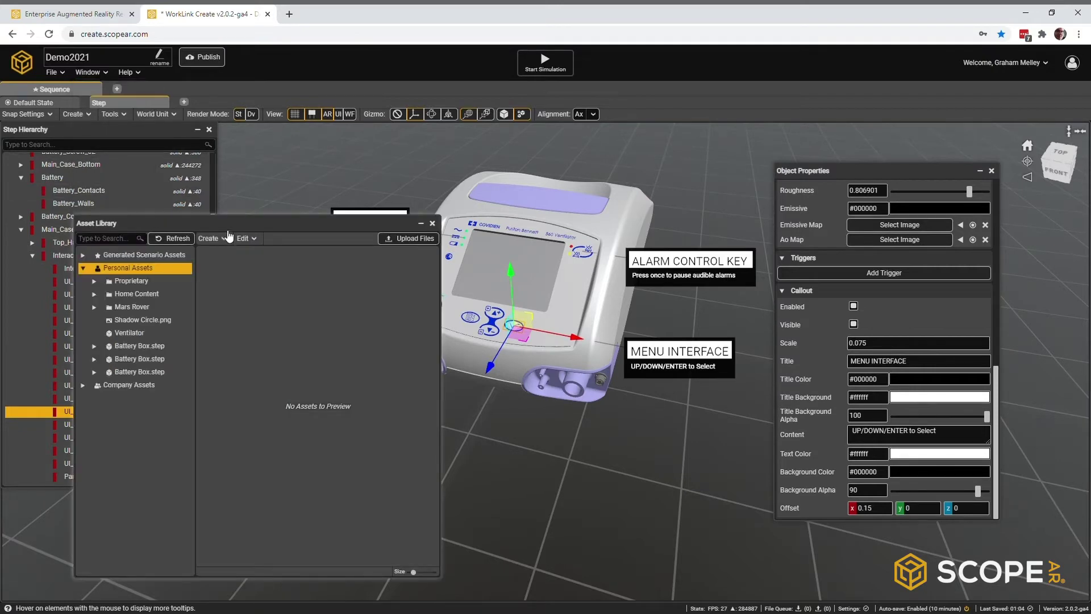
pyautogui.moveTo(227, 222); pyautogui.dragTo(227, 310)
pyautogui.click(21, 230)
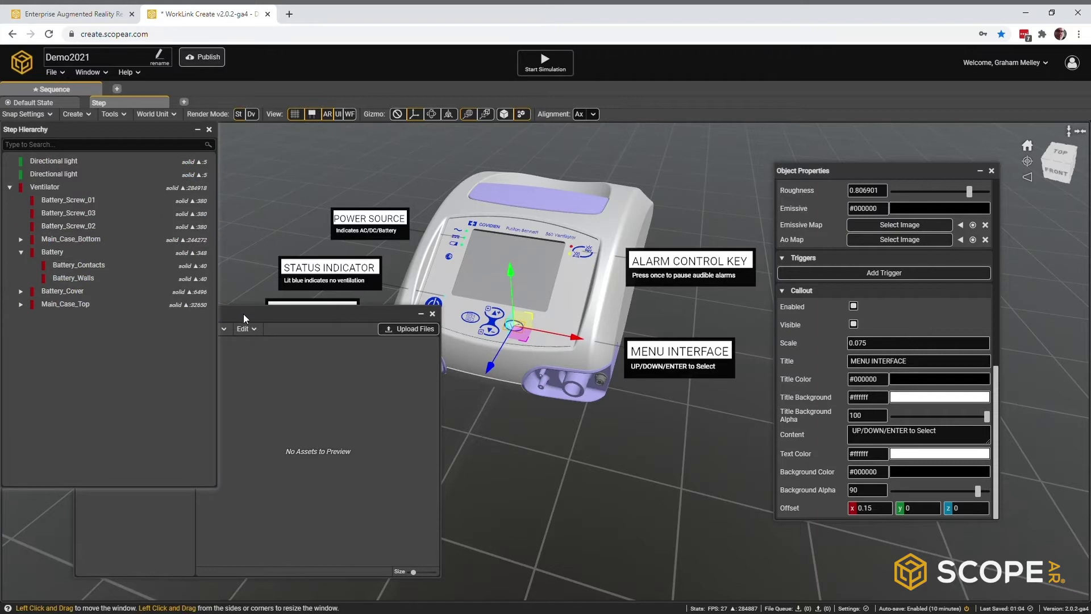
pyautogui.click(239, 352)
pyautogui.click(82, 475)
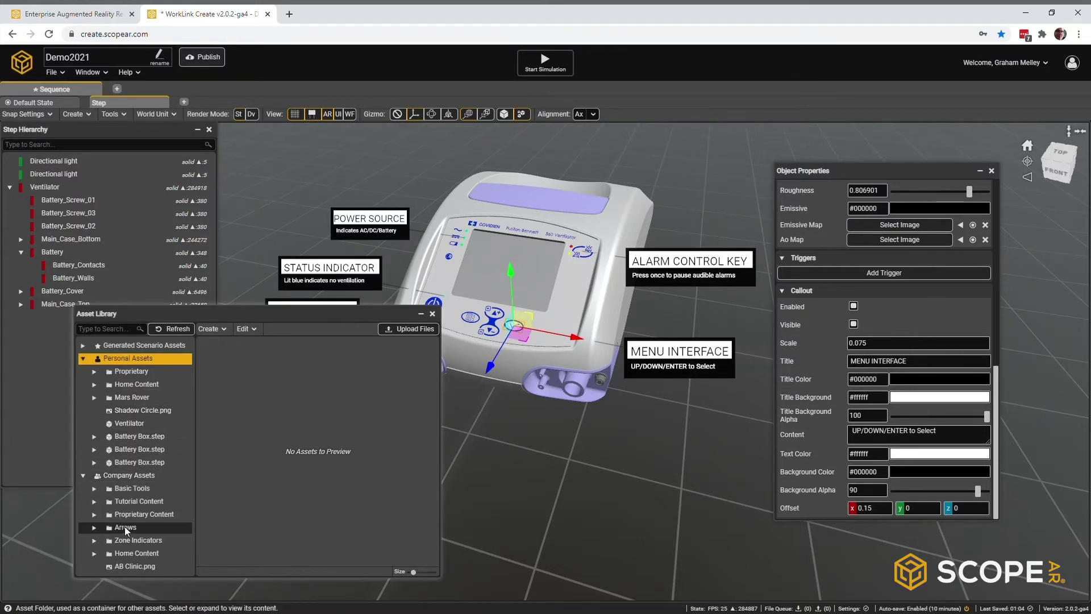
pyautogui.click(125, 527)
pyautogui.moveTo(413, 572); pyautogui.dragTo(426, 575)
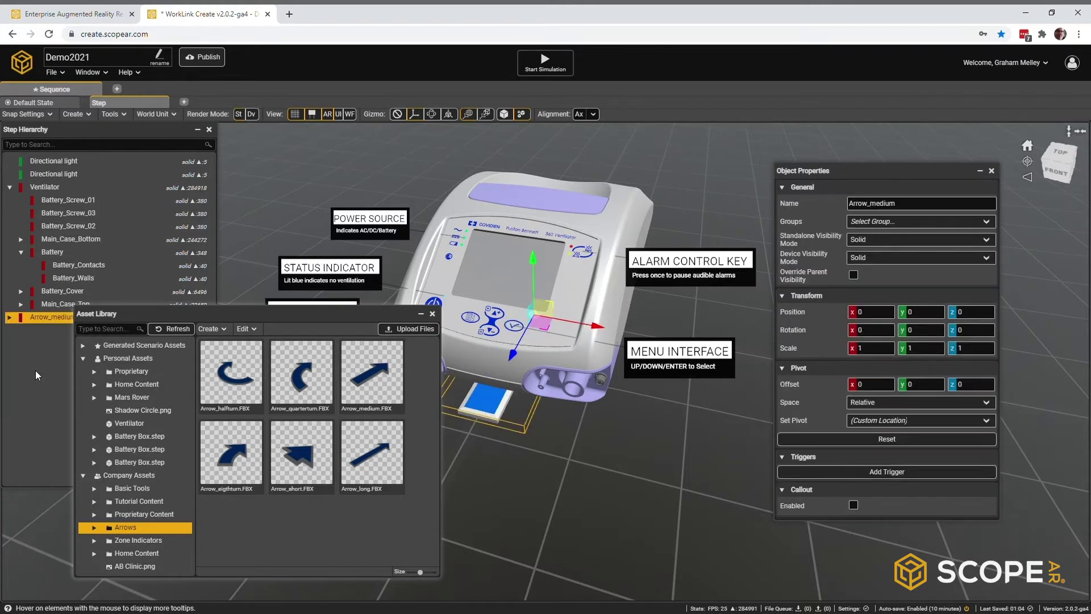
pyautogui.click(433, 314)
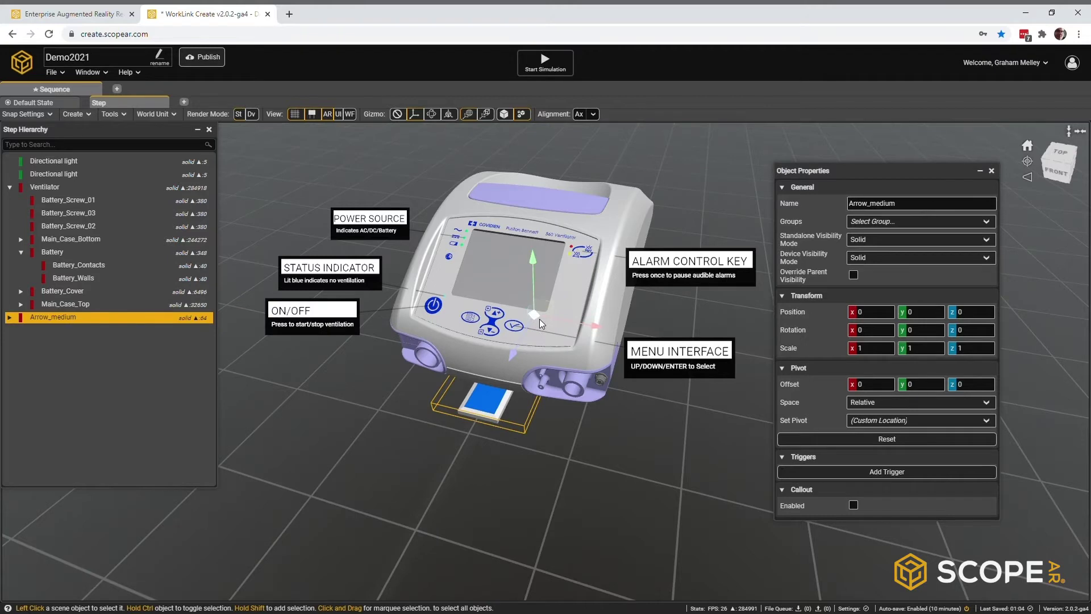
# Step: Centre the arrow on the ventilator's front port along X and Z and scale it to 0.5
pyautogui.moveTo(540, 322); pyautogui.dragTo(474, 414)
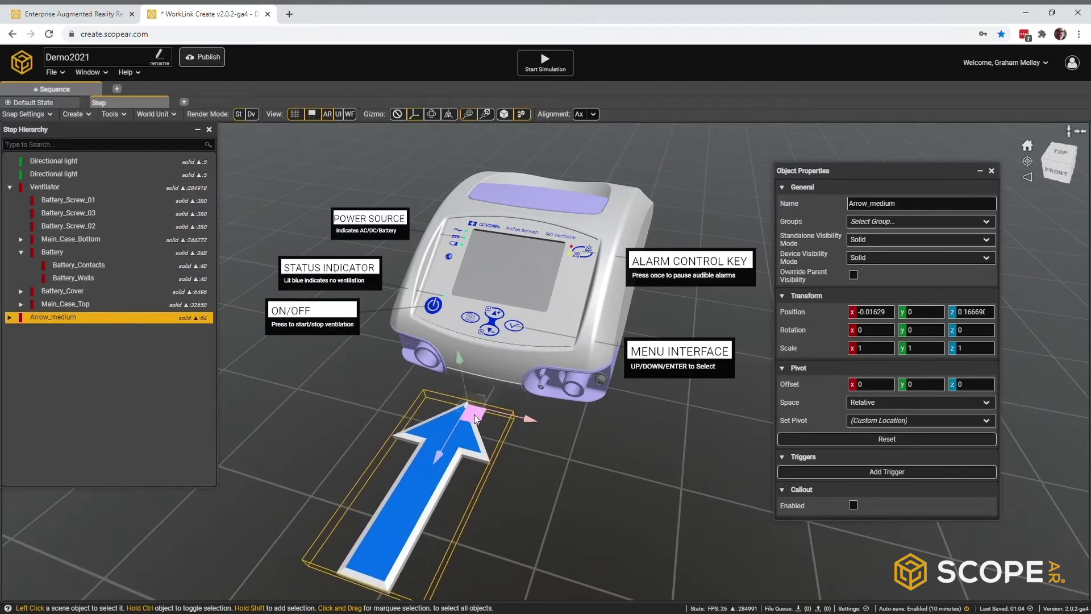
pyautogui.keyDown('shift'); pyautogui.click(543, 390); pyautogui.keyUp('shift')
pyautogui.click(585, 115)
pyautogui.click(621, 171)
pyautogui.click(593, 114)
pyautogui.click(625, 194)
pyautogui.moveTo(434, 294); pyautogui.dragTo(414, 274, button='right')
pyautogui.click(54, 317)
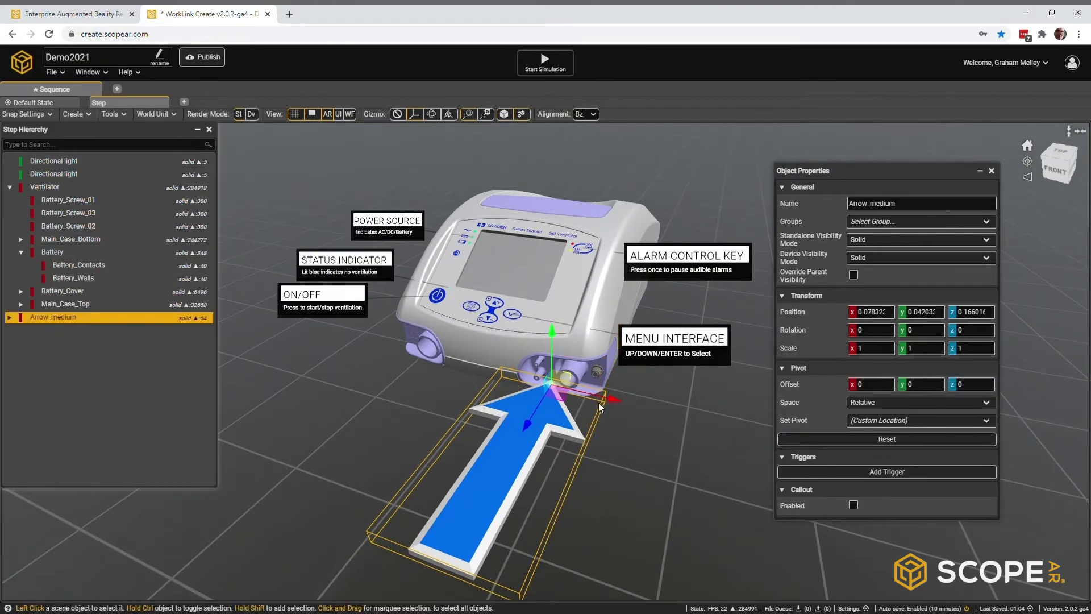
pyautogui.moveTo(623, 380); pyautogui.dragTo(544, 428)
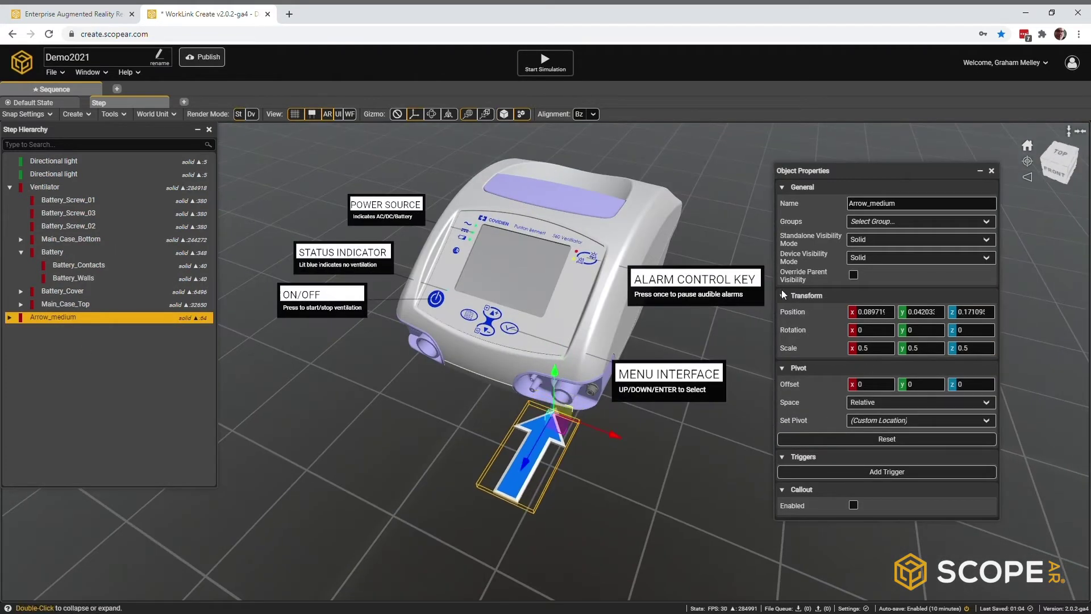
# Step: Set both Arrow_straight short parts, edge and blue fill, to the diffuseUnlit material
pyautogui.click(10, 317)
pyautogui.click(21, 331)
pyautogui.click(63, 343)
pyautogui.scroll(-4, 891, 426)
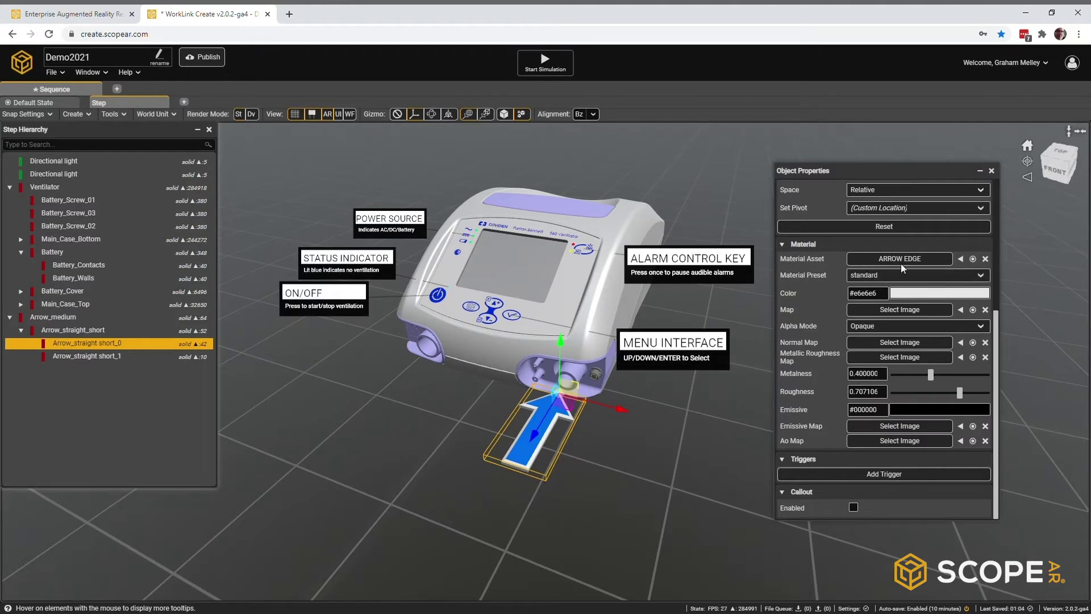
pyautogui.click(910, 277)
pyautogui.click(872, 298)
pyautogui.click(108, 357)
pyautogui.scroll(-3, 858, 326)
pyautogui.click(863, 277)
pyautogui.click(873, 298)
pyautogui.moveTo(529, 475); pyautogui.dragTo(469, 488)
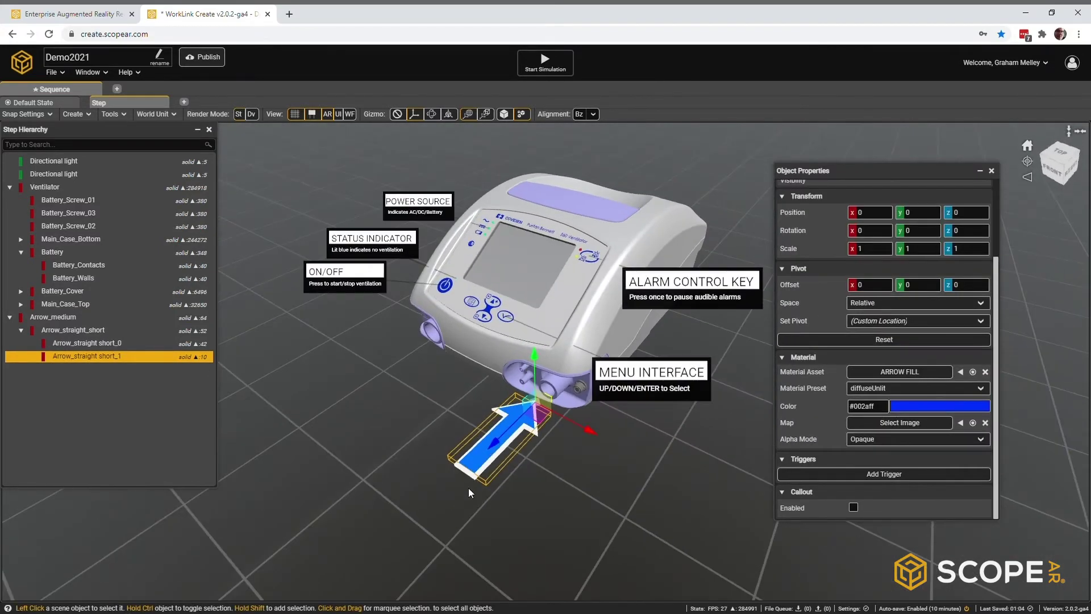
# Step: Duplicate the arrow, rotate the copy 180° on Y, and move it to the other port
pyautogui.doubleClick(62, 318)
pyautogui.press('Return')
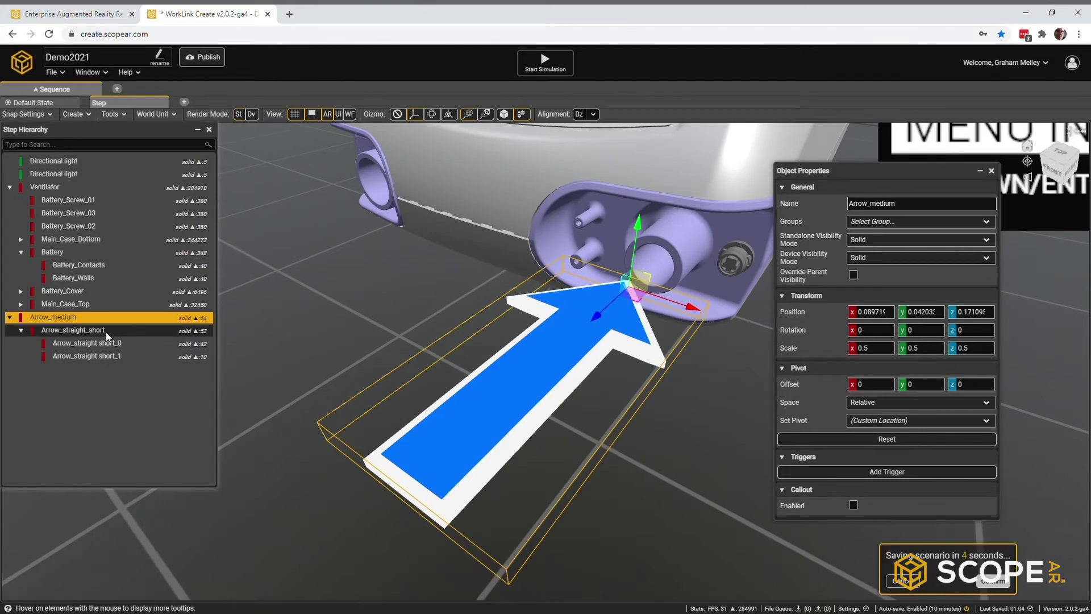
pyautogui.hotkey('ctrl', 'd')
pyautogui.click(922, 330)
pyautogui.write('180')
pyautogui.scroll(-10, 555, 273)
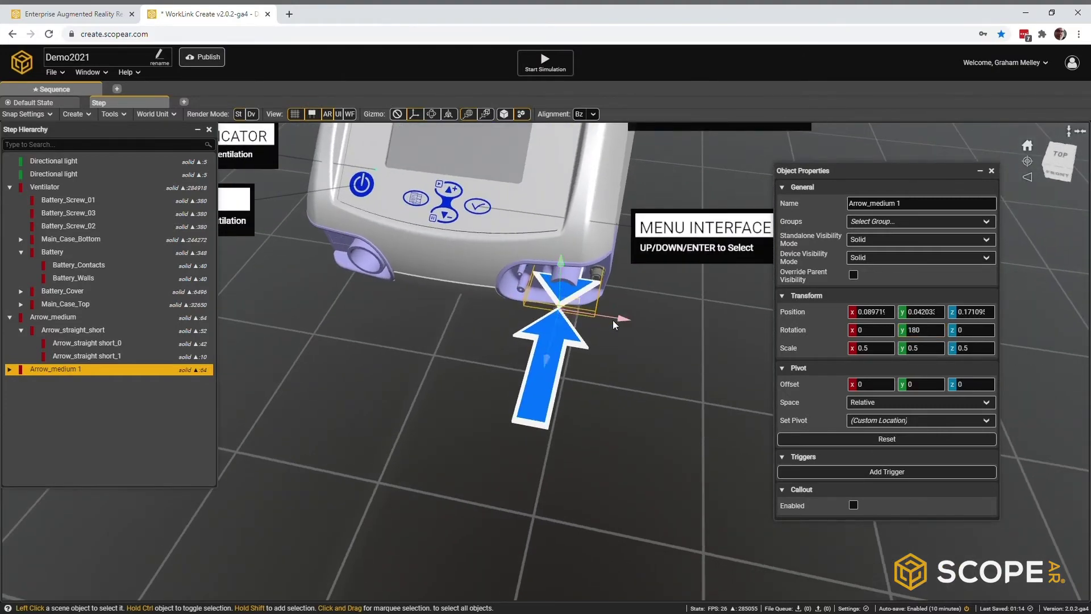
pyautogui.moveTo(614, 325); pyautogui.dragTo(412, 298, button='middle')
pyautogui.moveTo(607, 339); pyautogui.dragTo(376, 257)
pyautogui.moveTo(377, 259); pyautogui.dragTo(507, 344, button='middle')
pyautogui.scroll(-5, 459, 264)
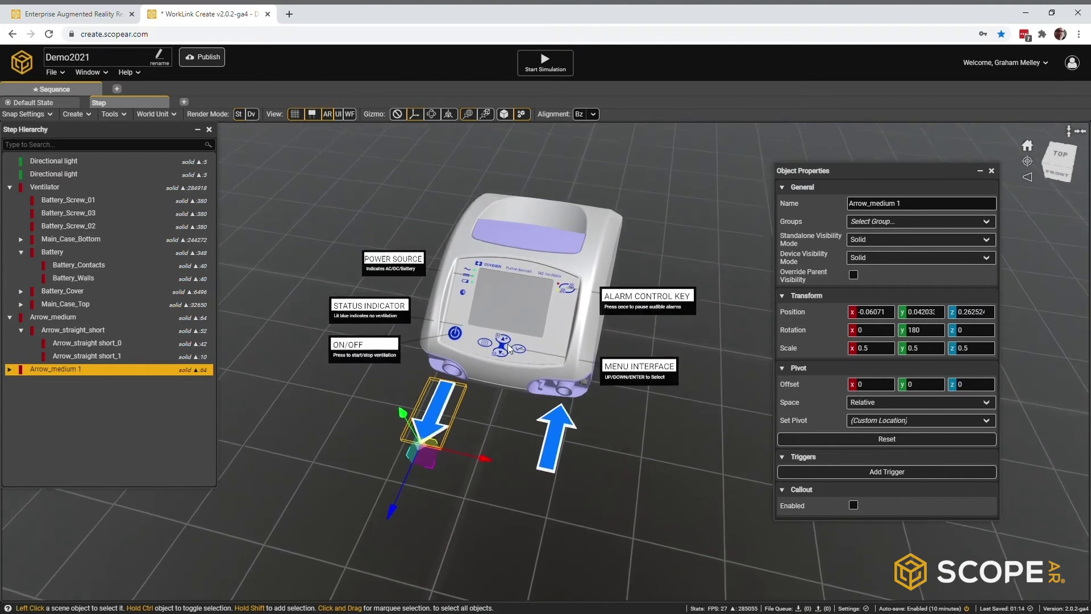
pyautogui.moveTo(386, 285); pyautogui.dragTo(368, 279, button='middle')
pyautogui.click(353, 184)
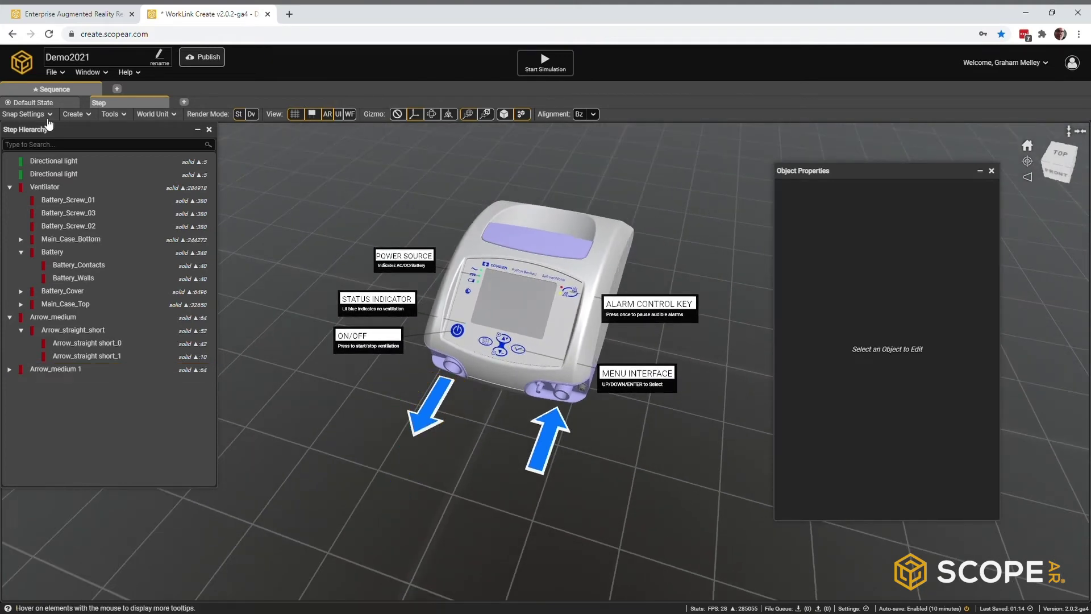
# Step: Rename the current step to 'Overview Step' and delete an extra step that was added
pyautogui.rightClick(122, 105)
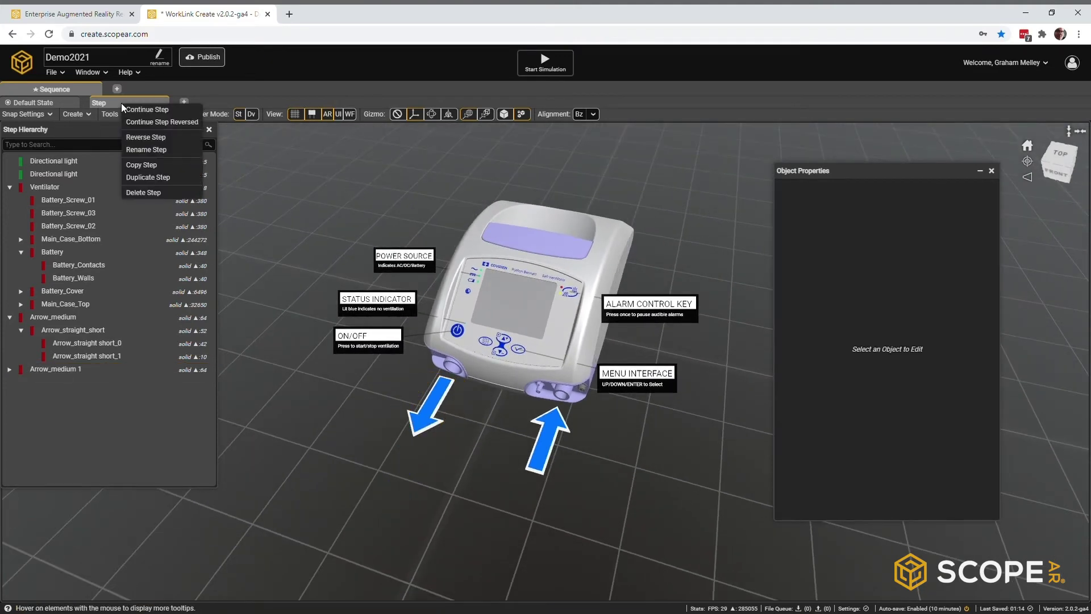
pyautogui.click(141, 149)
pyautogui.write('Overview Step')
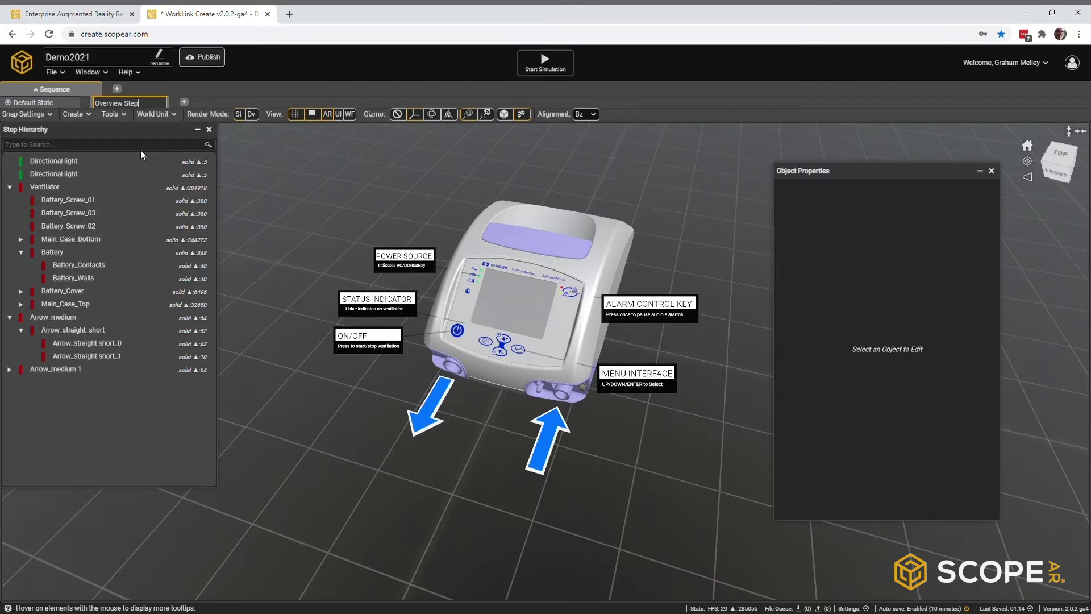
pyautogui.press('Return')
pyautogui.click(183, 102)
pyautogui.rightClick(200, 103)
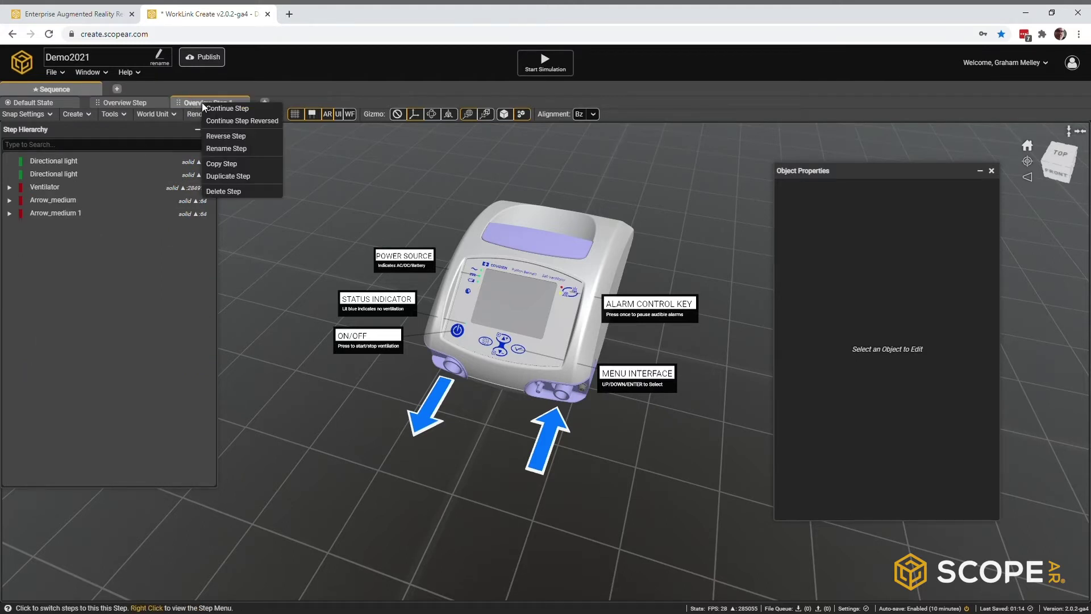
pyautogui.click(215, 187)
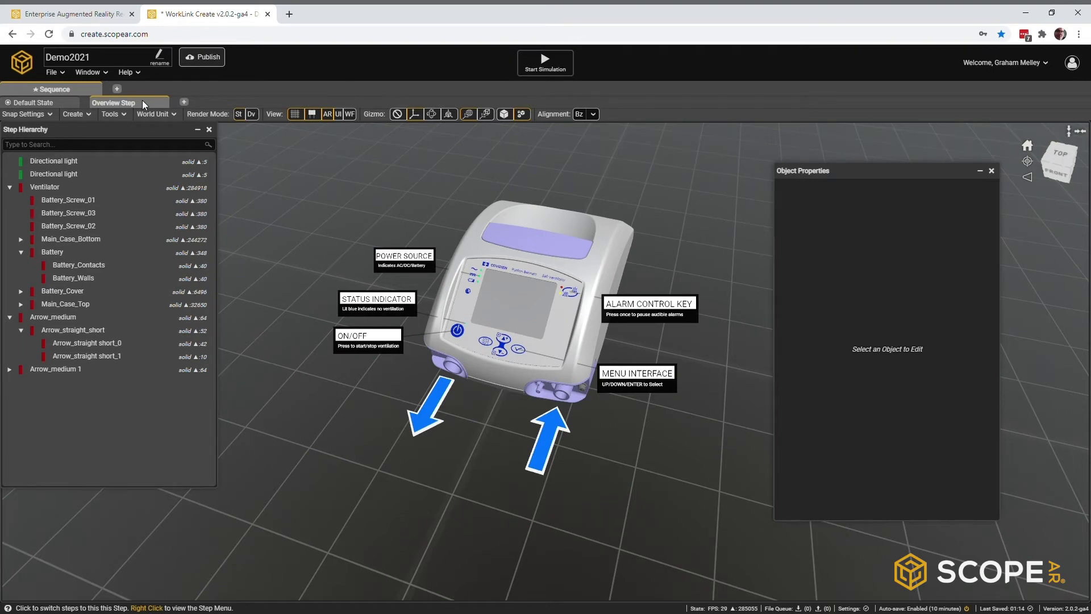
pyautogui.click(142, 100)
# Step: In the Sequence Editor, rename the sequence to 'Overview'
pyautogui.click(106, 73)
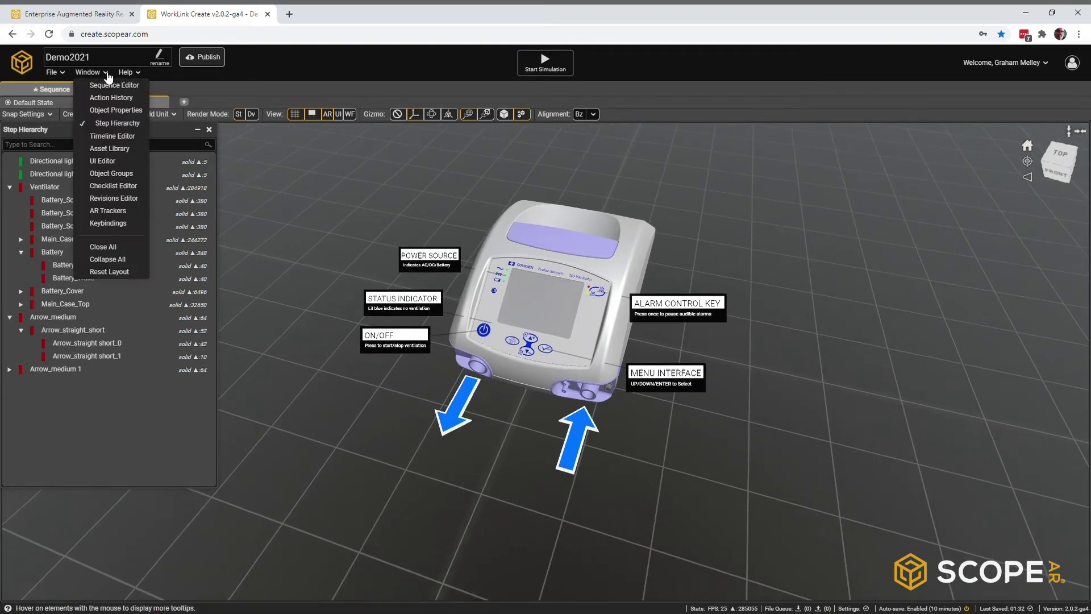
pyautogui.click(104, 85)
pyautogui.moveTo(821, 249); pyautogui.dragTo(521, 176)
pyautogui.moveTo(793, 412); pyautogui.dragTo(1023, 558)
pyautogui.moveTo(503, 209); pyautogui.dragTo(683, 260)
pyautogui.click(683, 260)
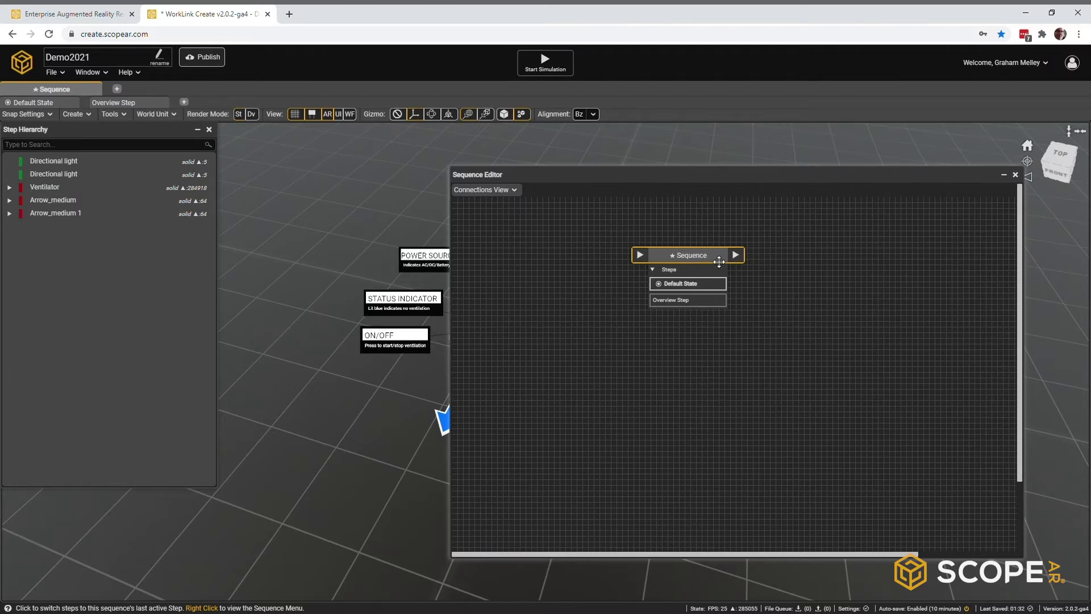
pyautogui.moveTo(707, 277); pyautogui.dragTo(647, 342)
pyautogui.rightClick(656, 321)
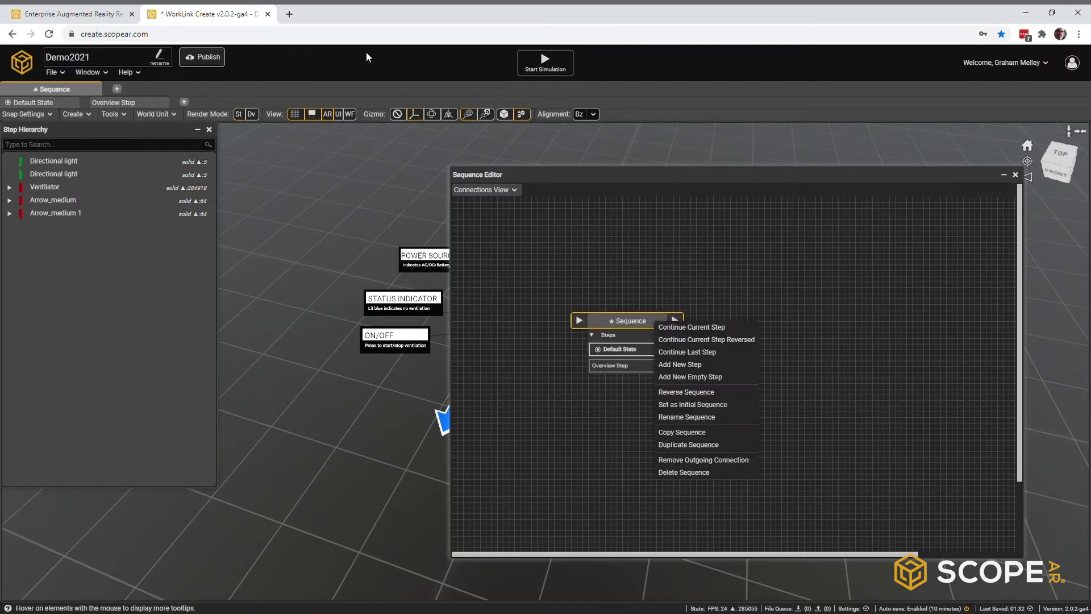
pyautogui.click(670, 417)
pyautogui.write('Overview')
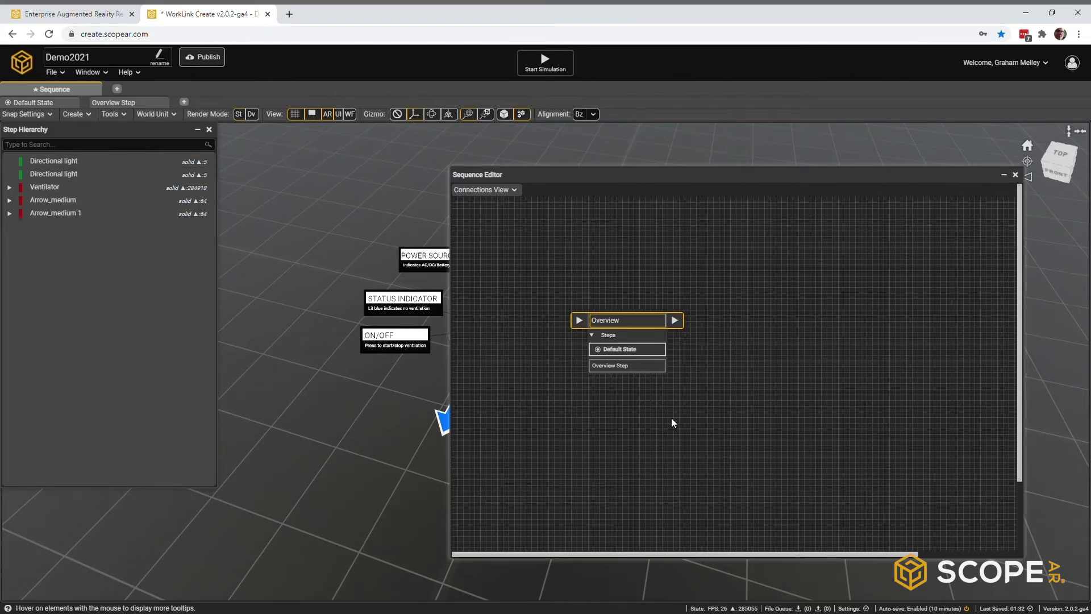
pyautogui.press('Return')
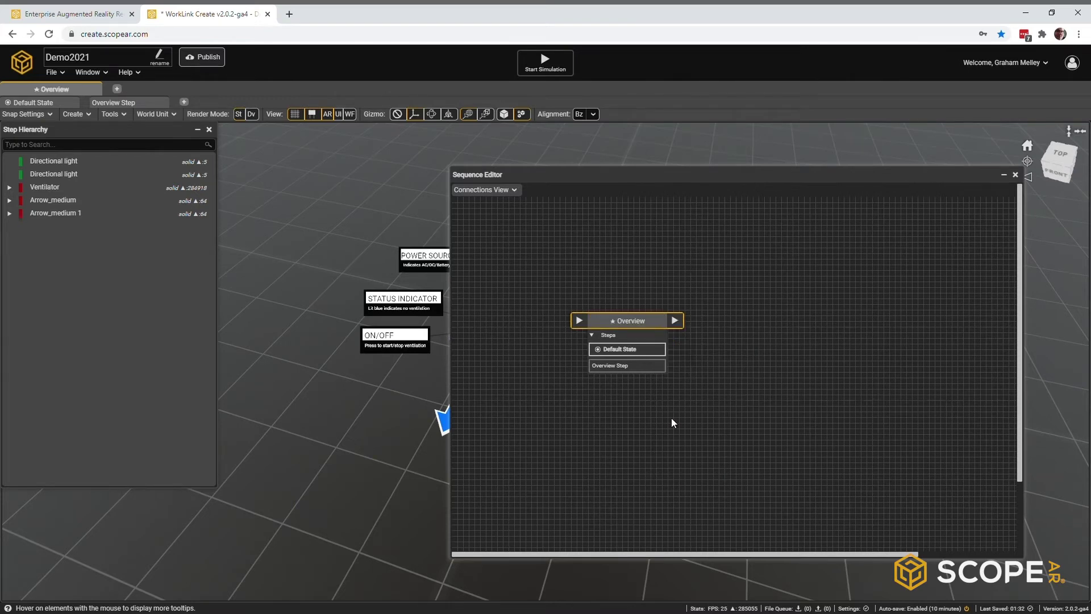
# Step: Paste two copies of the sequence and name them 'Menu' and 'Remove Battery'
pyautogui.rightClick(694, 237)
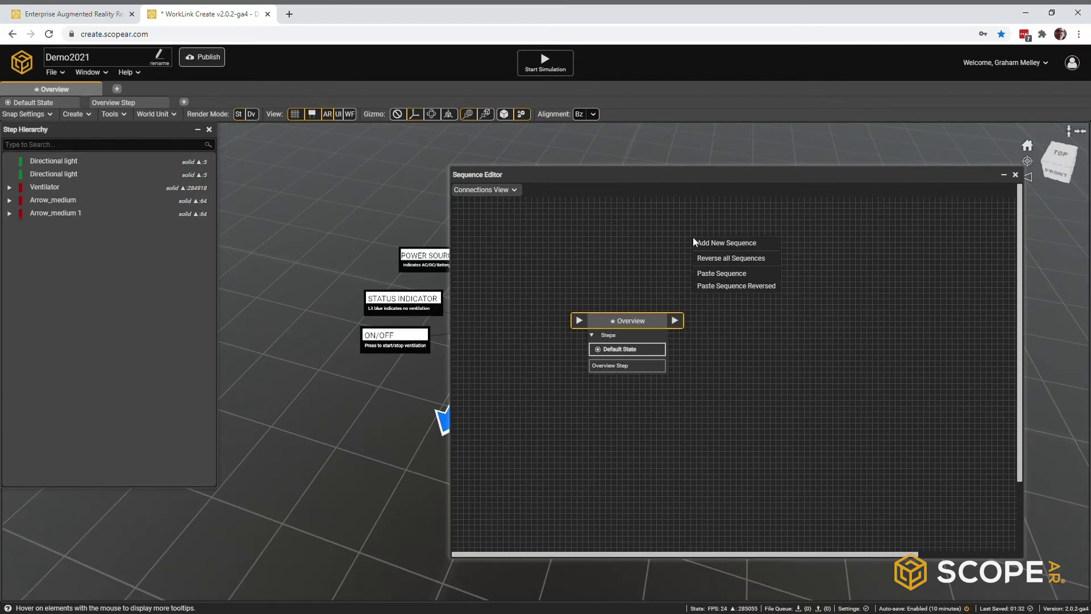
pyautogui.click(712, 272)
pyautogui.rightClick(724, 227)
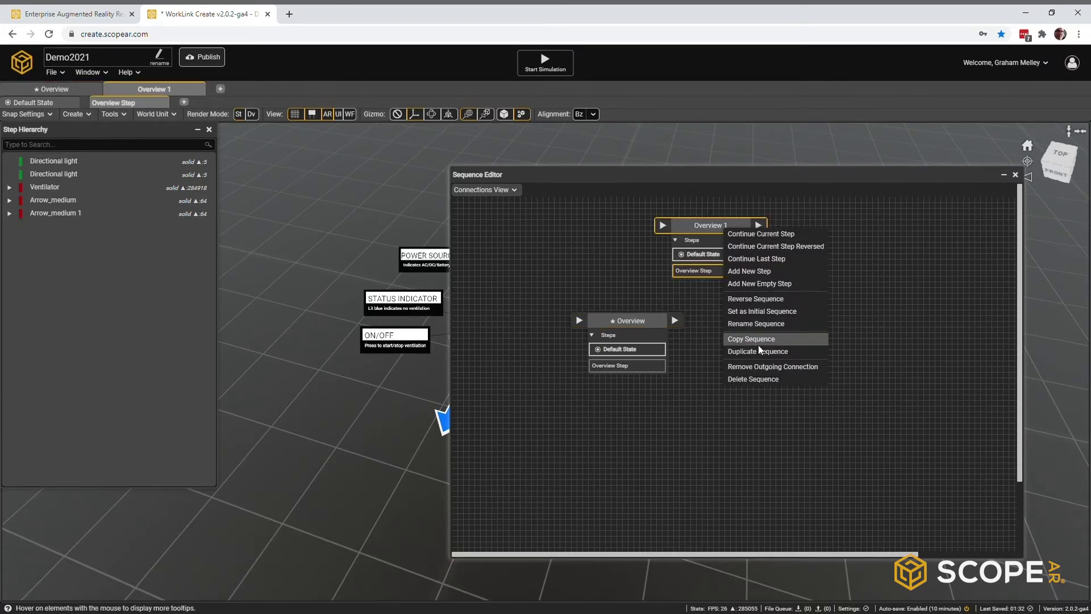
pyautogui.click(756, 326)
pyautogui.write('Menu')
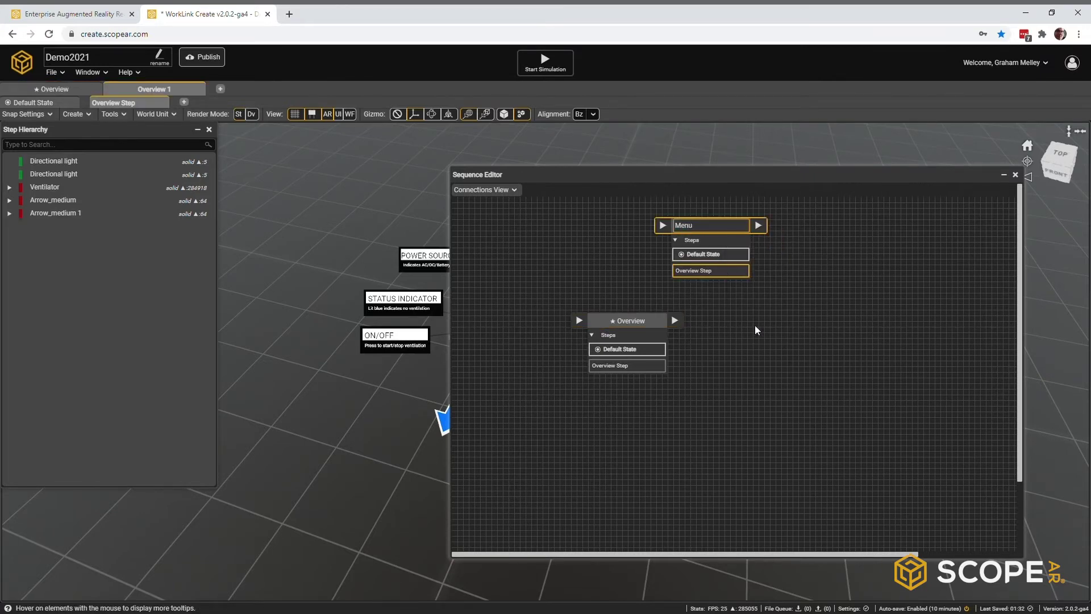
pyautogui.rightClick(756, 330)
pyautogui.click(773, 363)
pyautogui.rightClick(816, 320)
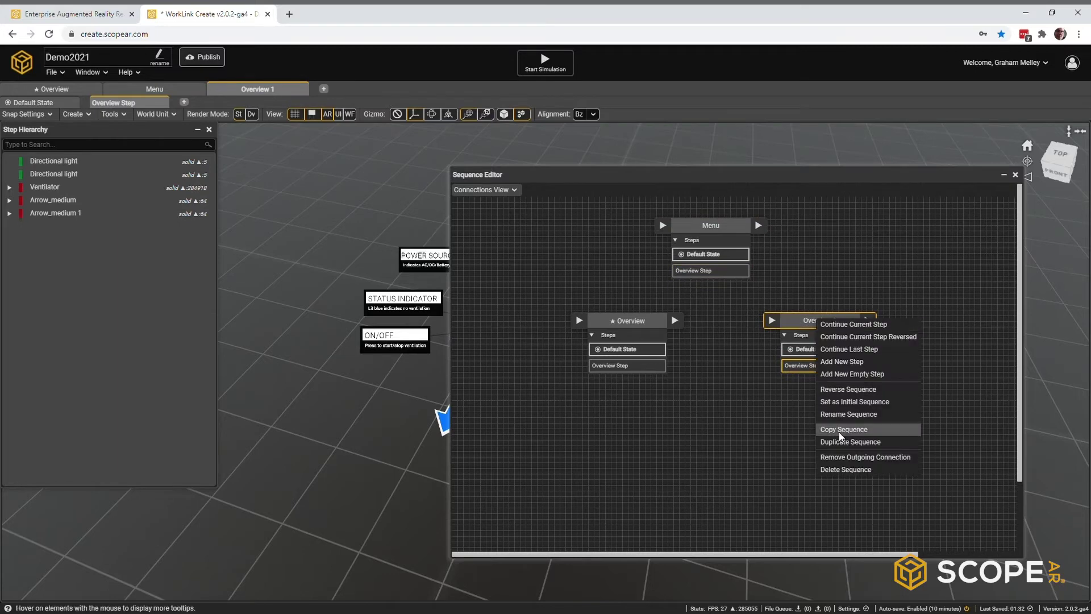
pyautogui.click(842, 415)
pyautogui.write('Remove Battery')
pyautogui.press('Return')
# Step: Rename the Menu sequence's step to 'Menu' and the Remove Battery step to 'Step 1'
pyautogui.rightClick(706, 271)
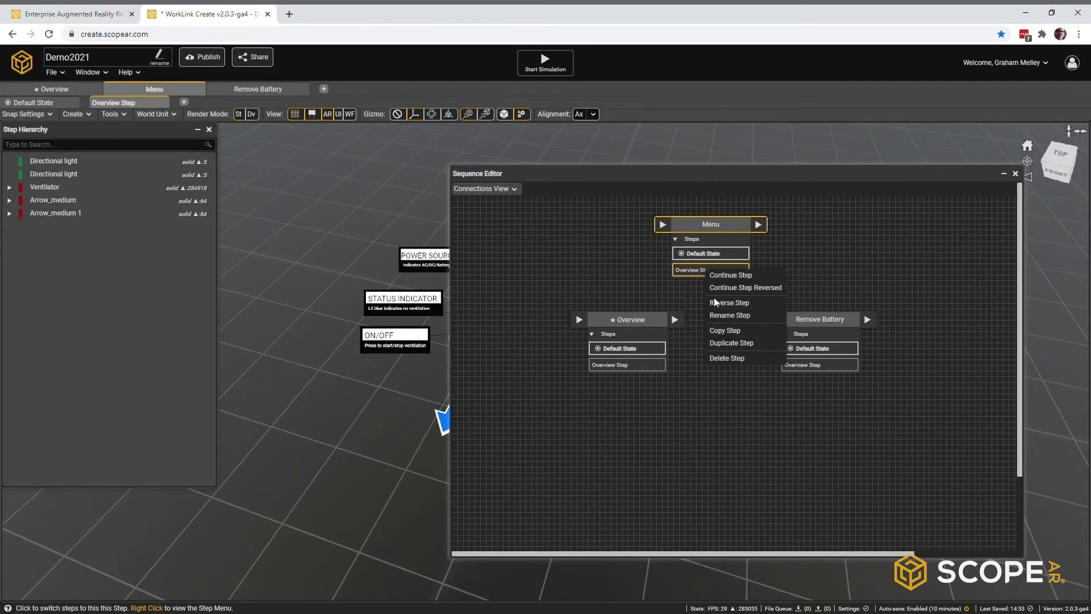
pyautogui.click(724, 316)
pyautogui.write('Menu')
pyautogui.press('Return')
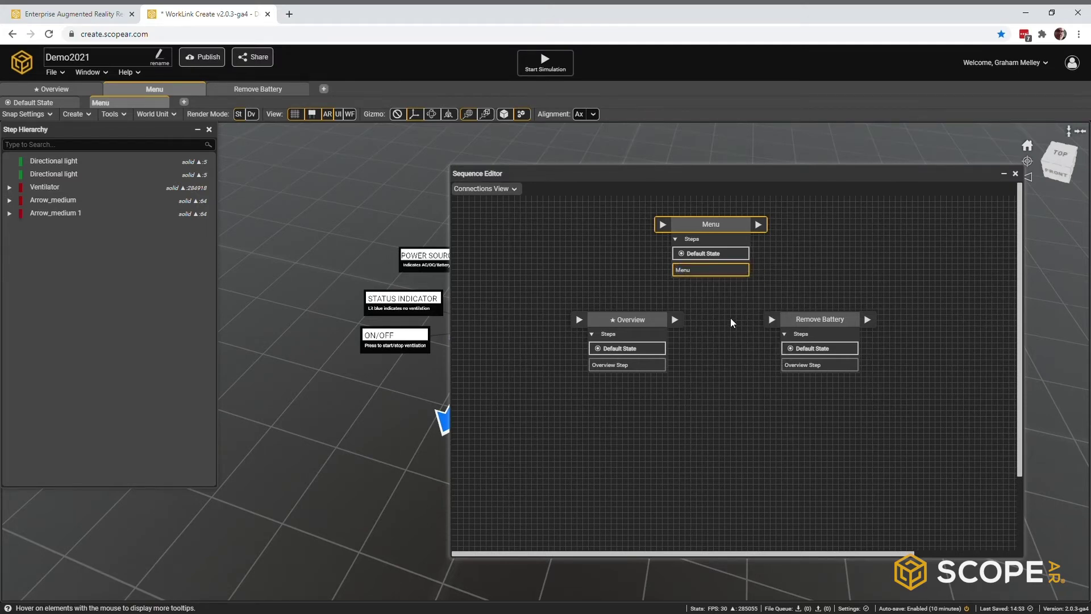
pyautogui.click(808, 366)
pyautogui.rightClick(808, 367)
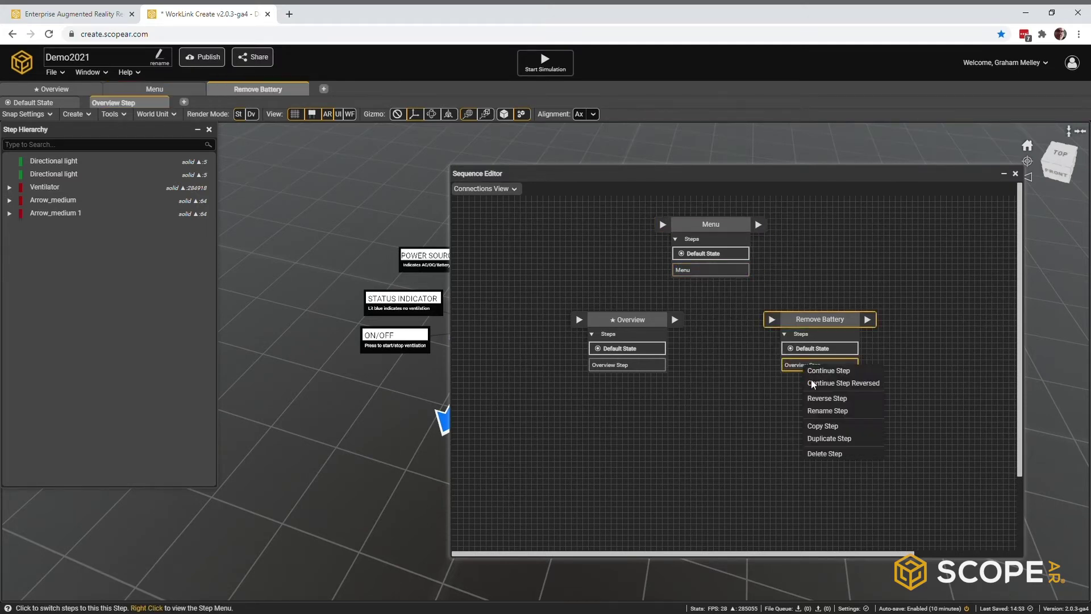
pyautogui.click(821, 411)
pyautogui.write('Step 1')
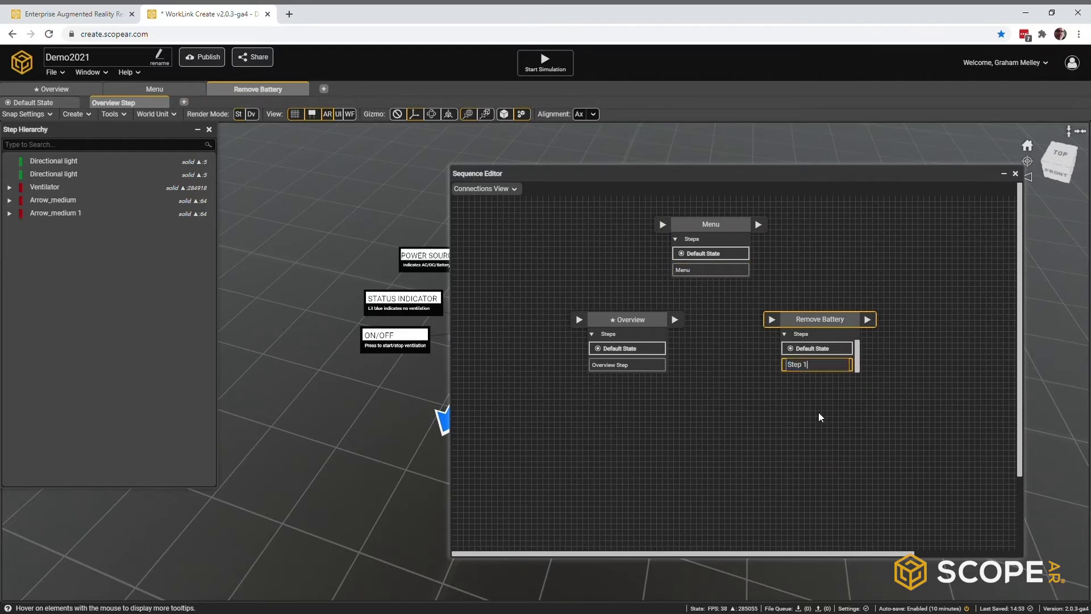
pyautogui.press('Return')
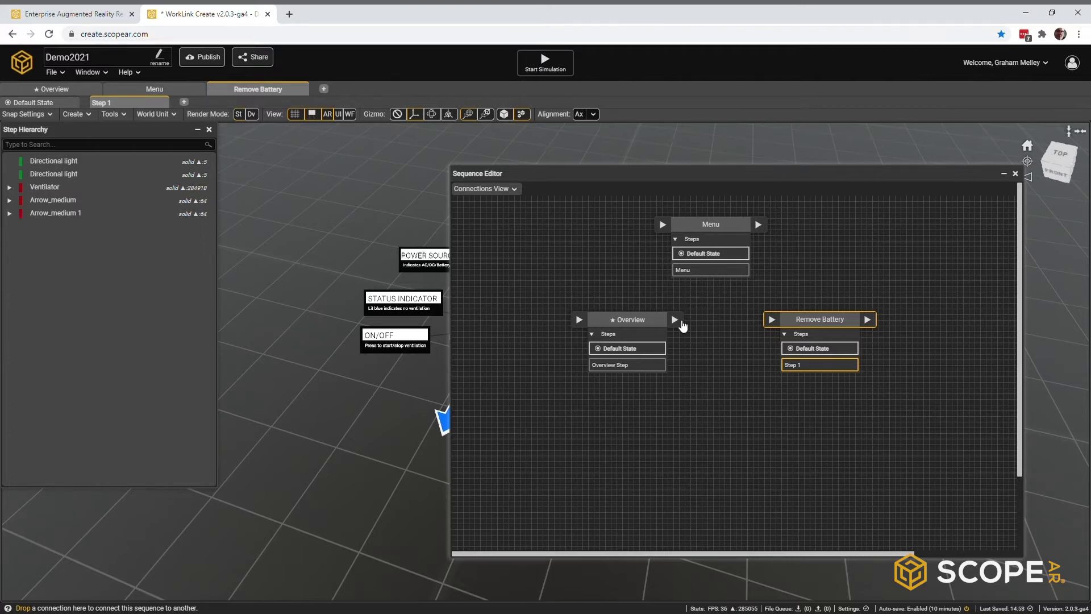
# Step: Draw links between Overview, Remove Battery and Menu, then delete all three
pyautogui.moveTo(682, 325); pyautogui.dragTo(775, 323)
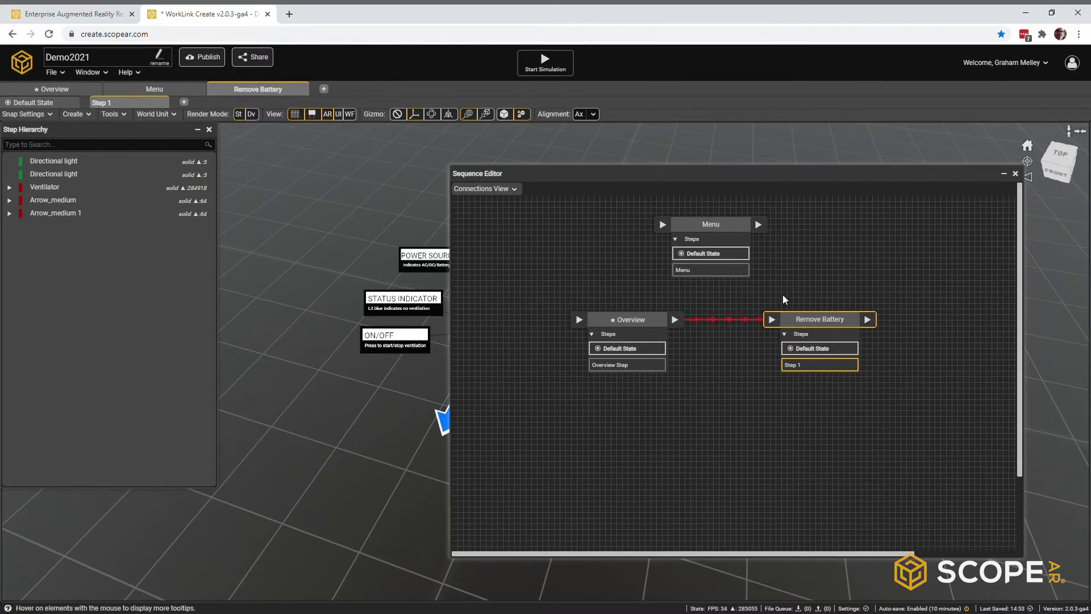
pyautogui.moveTo(867, 319); pyautogui.dragTo(663, 223)
pyautogui.moveTo(758, 225); pyautogui.dragTo(579, 322)
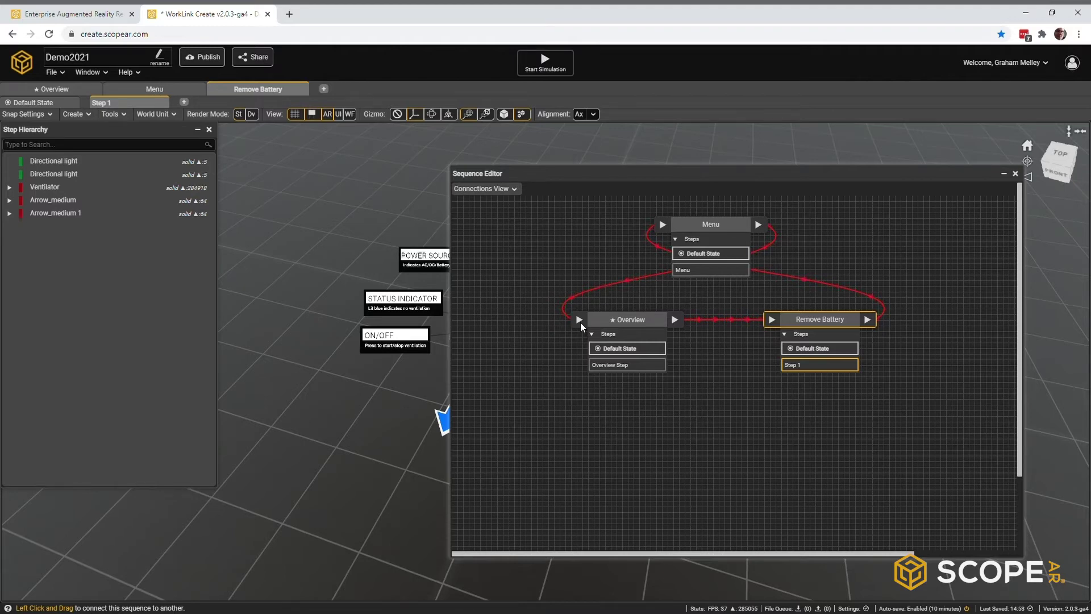
pyautogui.click(619, 286)
pyautogui.click(767, 275)
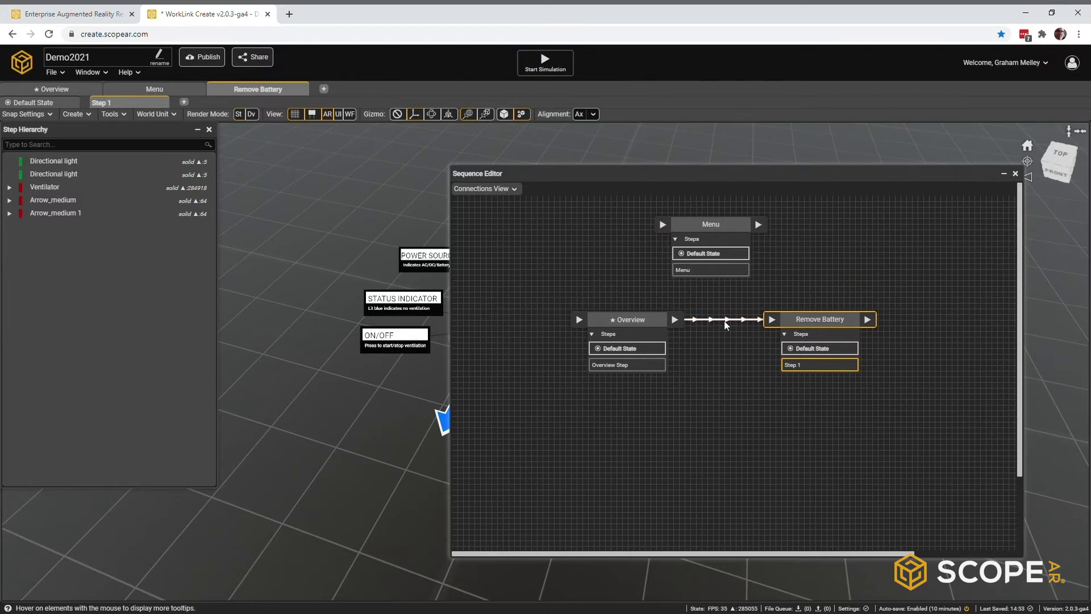
pyautogui.click(725, 322)
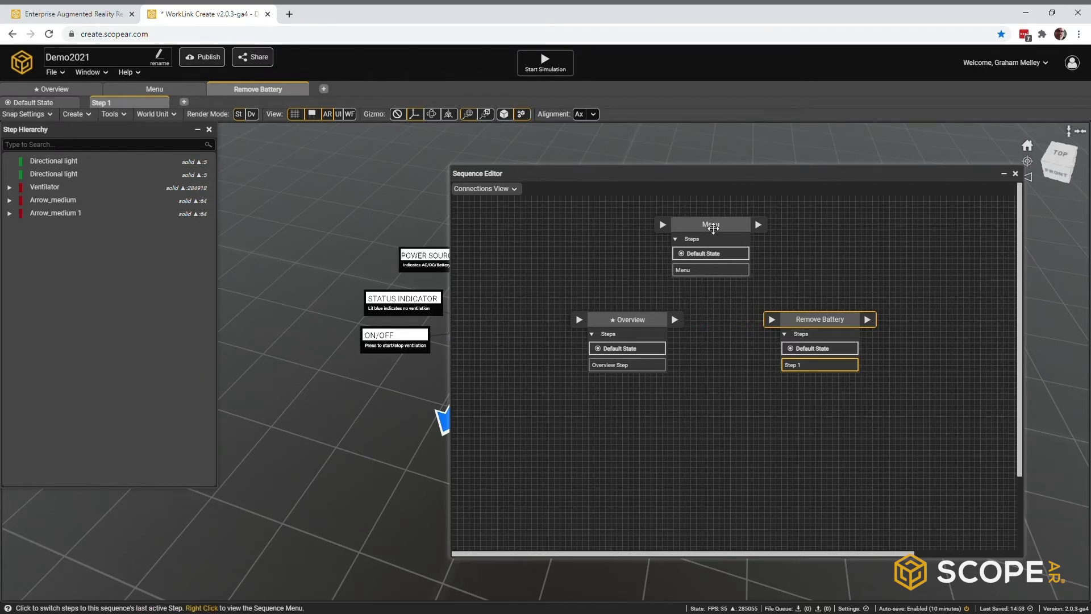
# Step: Set the Menu sequence as the initial sequence and collapse the Sequence Editor
pyautogui.click(719, 230)
pyautogui.rightClick(714, 226)
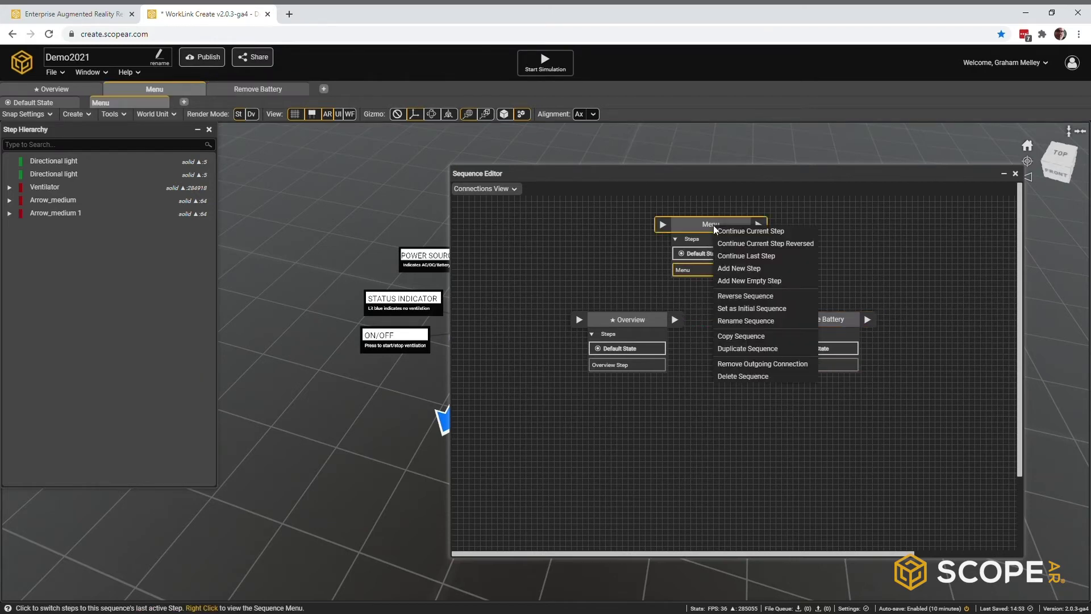
pyautogui.click(733, 310)
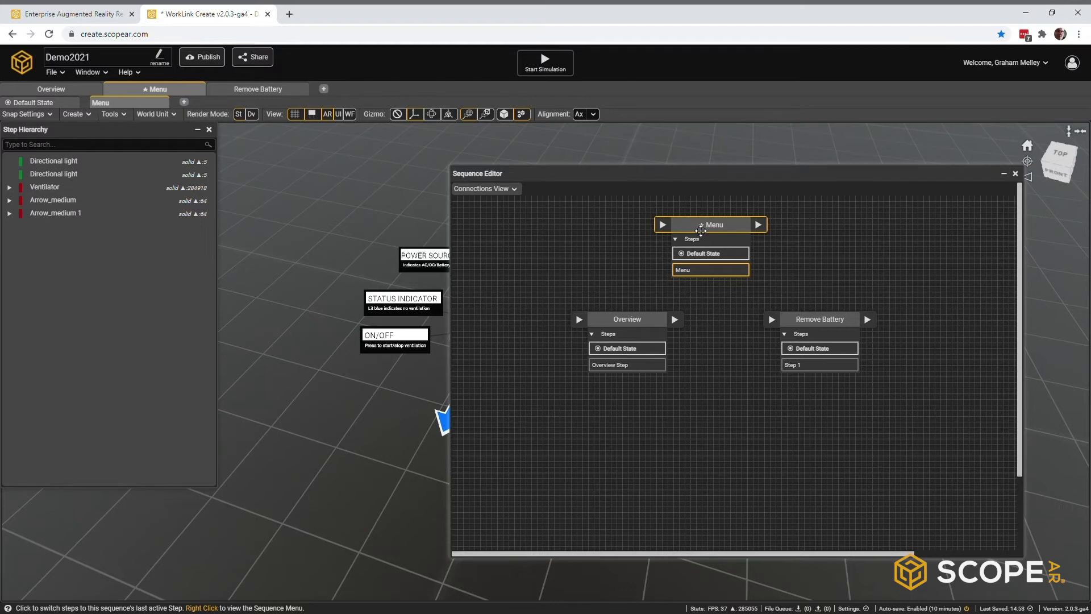
pyautogui.doubleClick(730, 173)
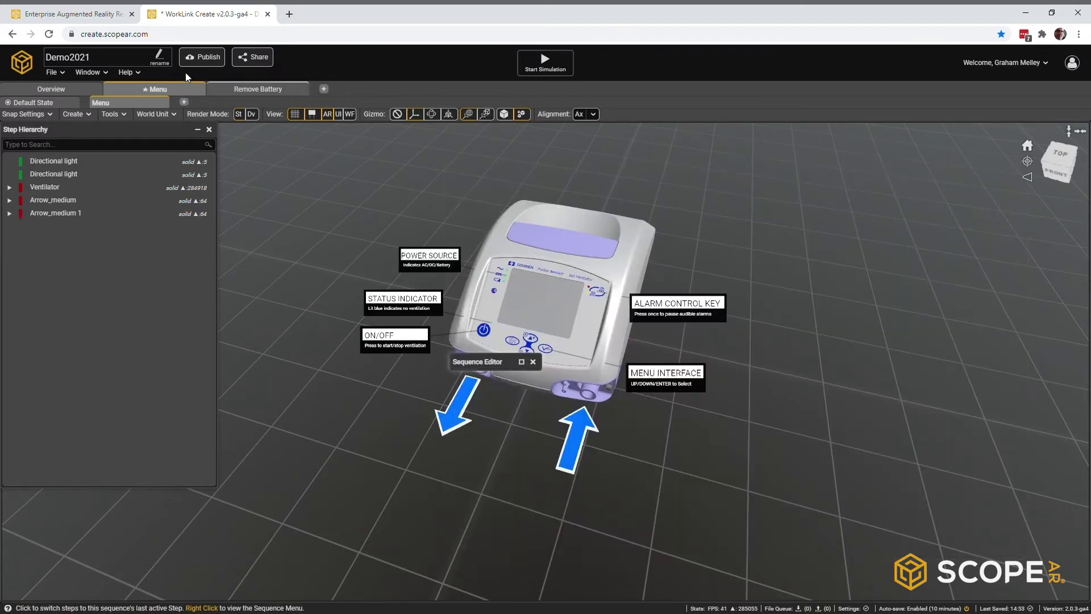
# Step: Disable the POWER SOURCE, STATUS INDICATOR, ON/OFF, ALARM CONTROL KEY and MENU INTERFACE callouts
pyautogui.click(101, 75)
pyautogui.click(116, 111)
pyautogui.click(508, 279)
pyautogui.scroll(-8, 972, 369)
pyautogui.click(945, 316)
pyautogui.click(423, 304)
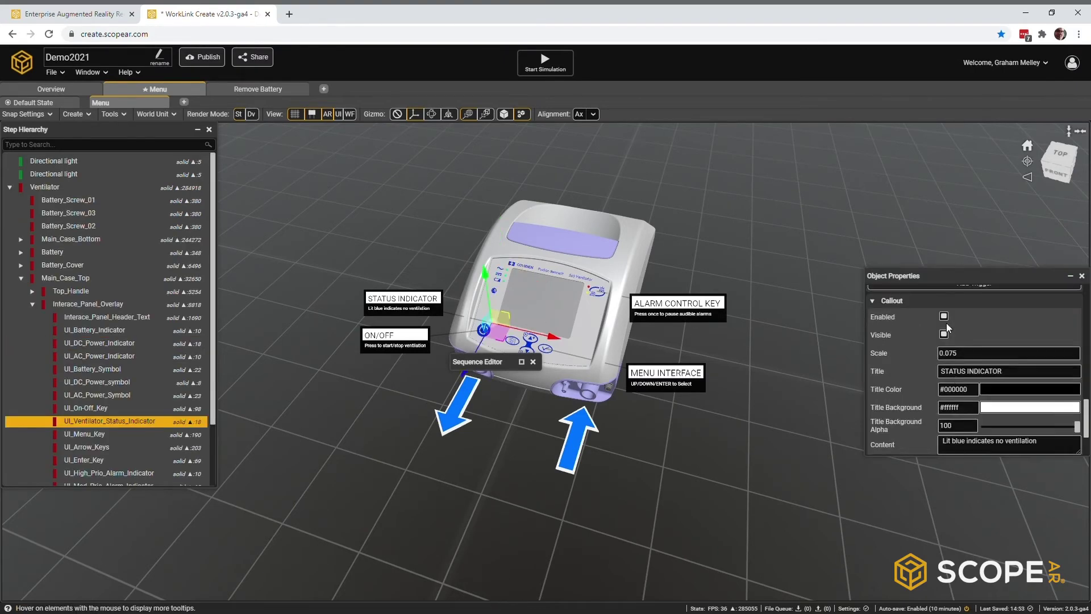
pyautogui.click(944, 316)
pyautogui.click(395, 337)
pyautogui.click(944, 316)
pyautogui.click(677, 302)
pyautogui.click(945, 316)
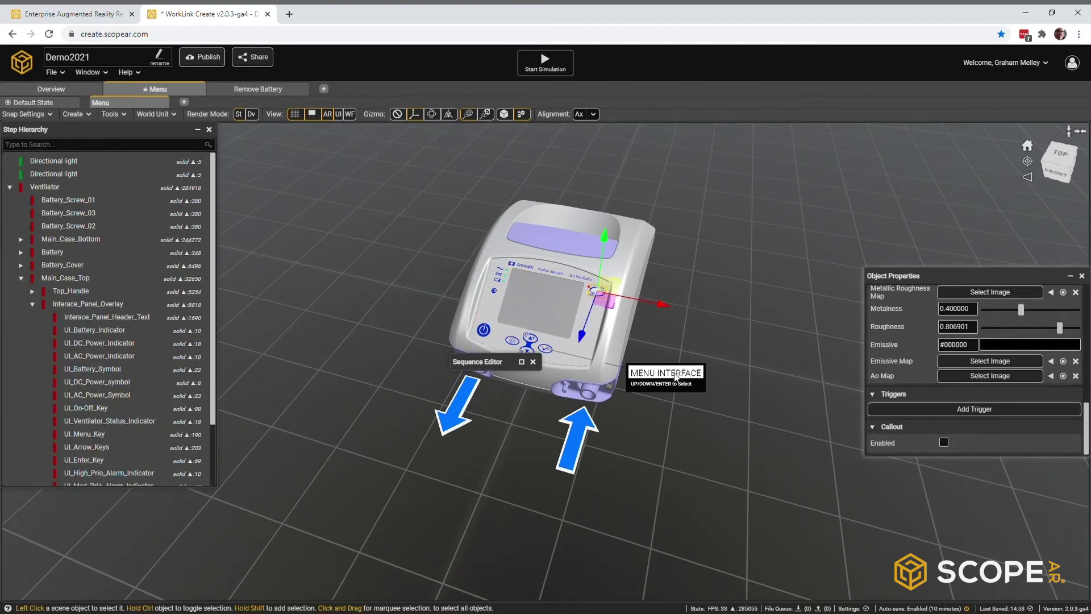
pyautogui.click(665, 373)
pyautogui.click(944, 316)
# Step: Delete both Arrow_medium objects, close Object Properties and turn on the UI view
pyautogui.click(447, 425)
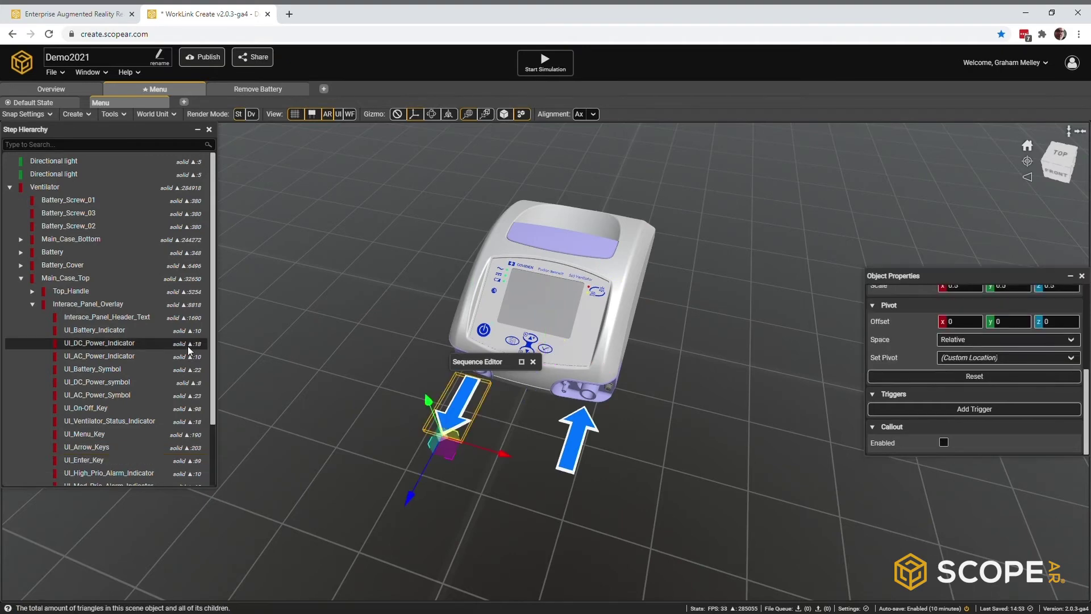
pyautogui.click(23, 278)
pyautogui.keyDown('shift'); pyautogui.click(42, 302); pyautogui.keyUp('shift')
pyautogui.press('Delete')
pyautogui.moveTo(480, 362); pyautogui.dragTo(941, 152)
pyautogui.click(1082, 276)
pyautogui.click(338, 114)
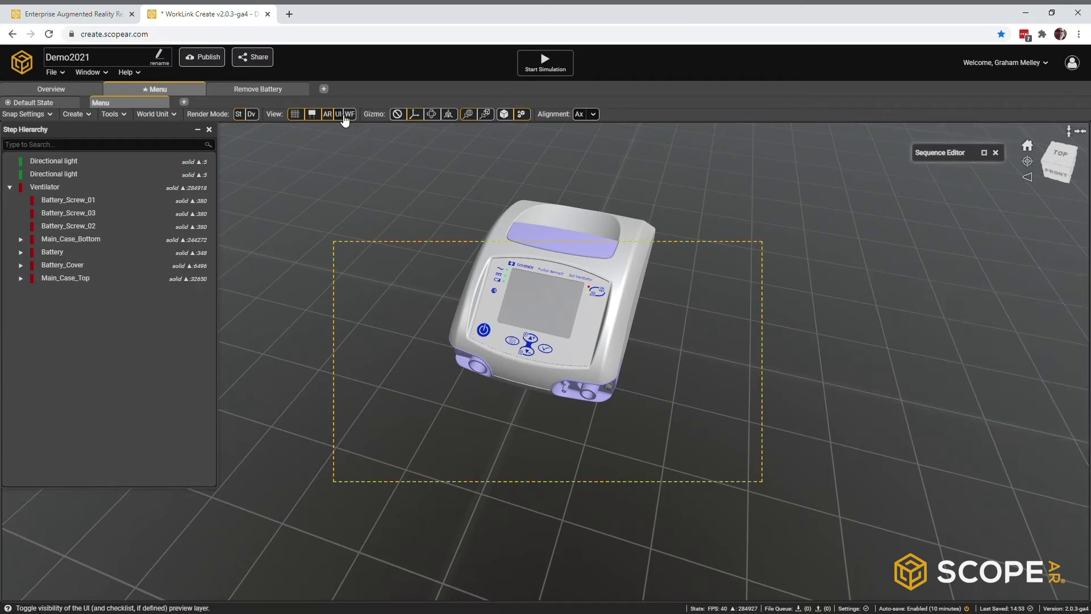
pyautogui.click(106, 74)
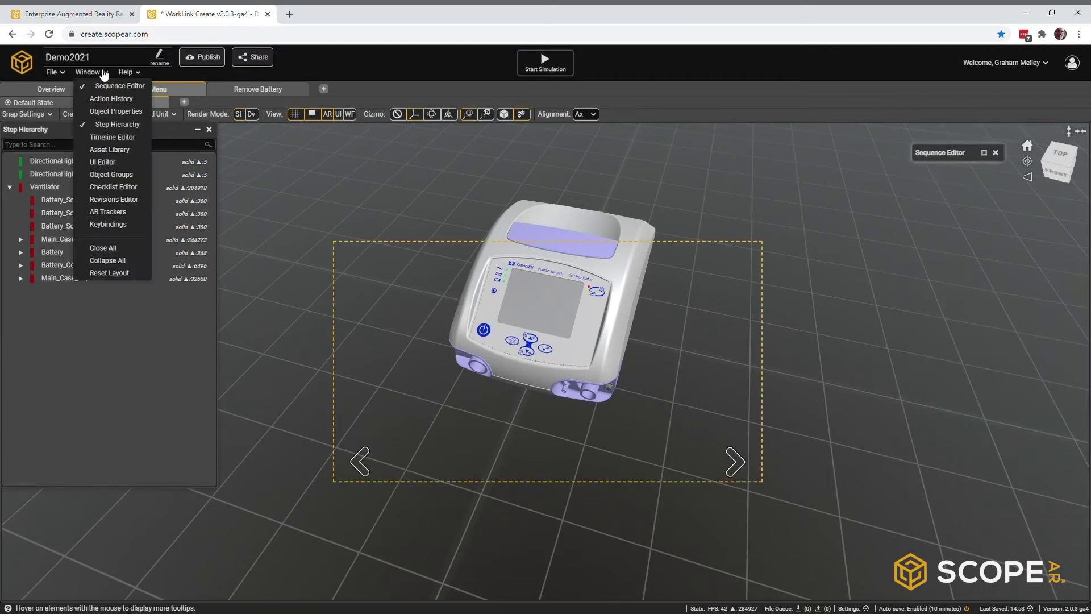
# Step: Open and resize the UI Editor panel and apply the Title Menu (12) template
pyautogui.click(100, 162)
pyautogui.click(209, 129)
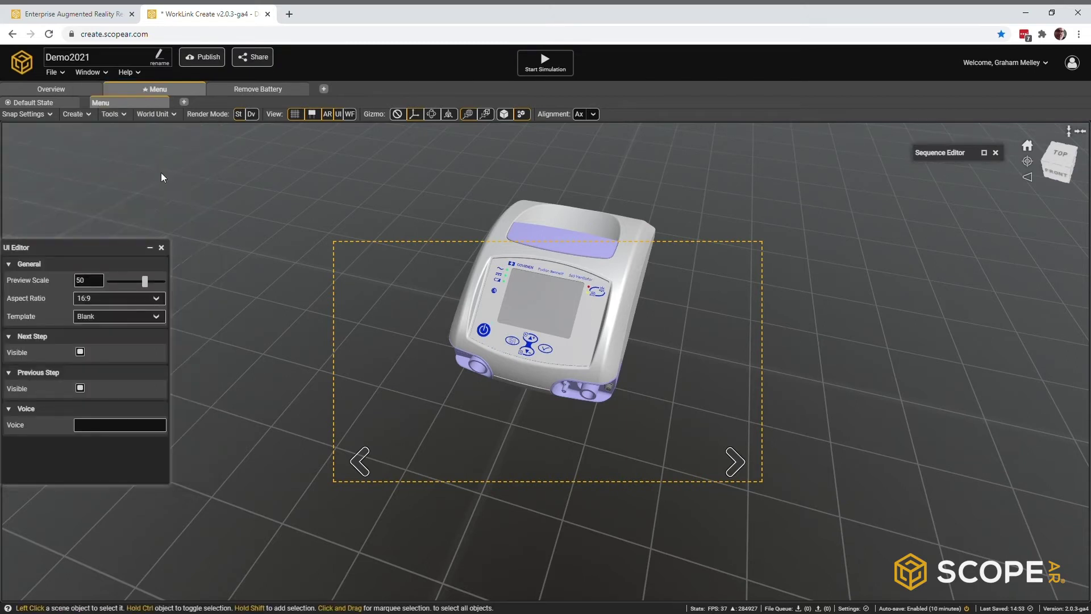
pyautogui.moveTo(107, 248); pyautogui.dragTo(149, 152)
pyautogui.moveTo(114, 390); pyautogui.dragTo(118, 559)
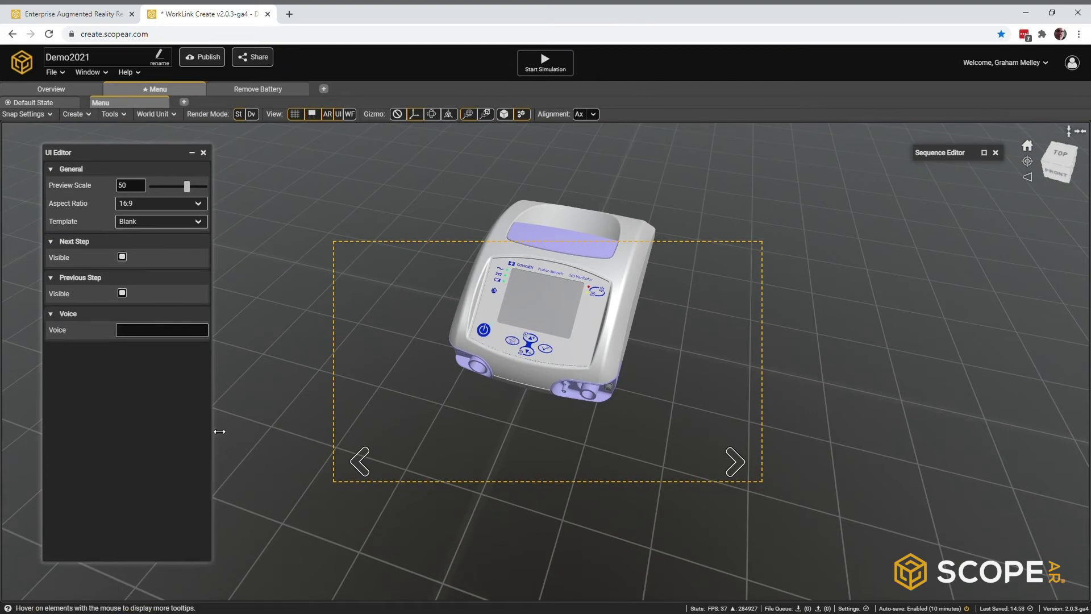
pyautogui.moveTo(213, 430); pyautogui.dragTo(302, 420)
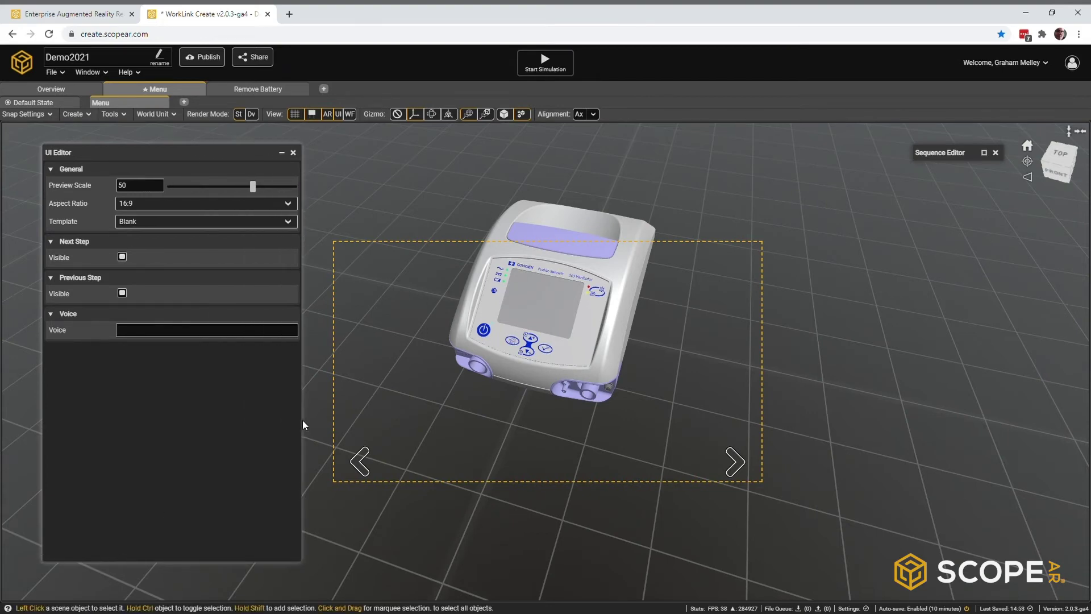
pyautogui.click(288, 224)
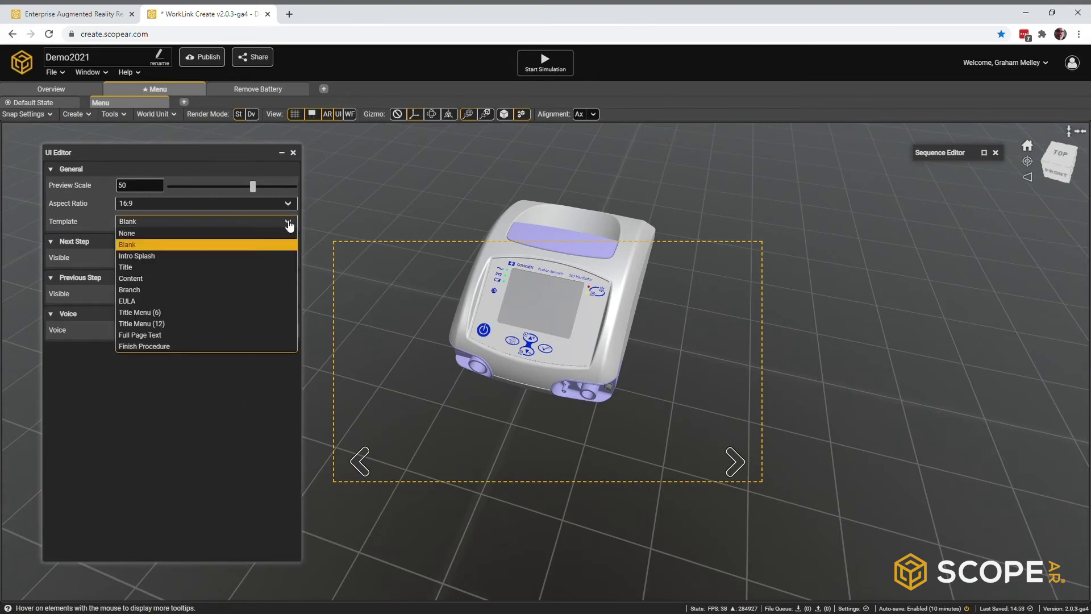
pyautogui.click(183, 323)
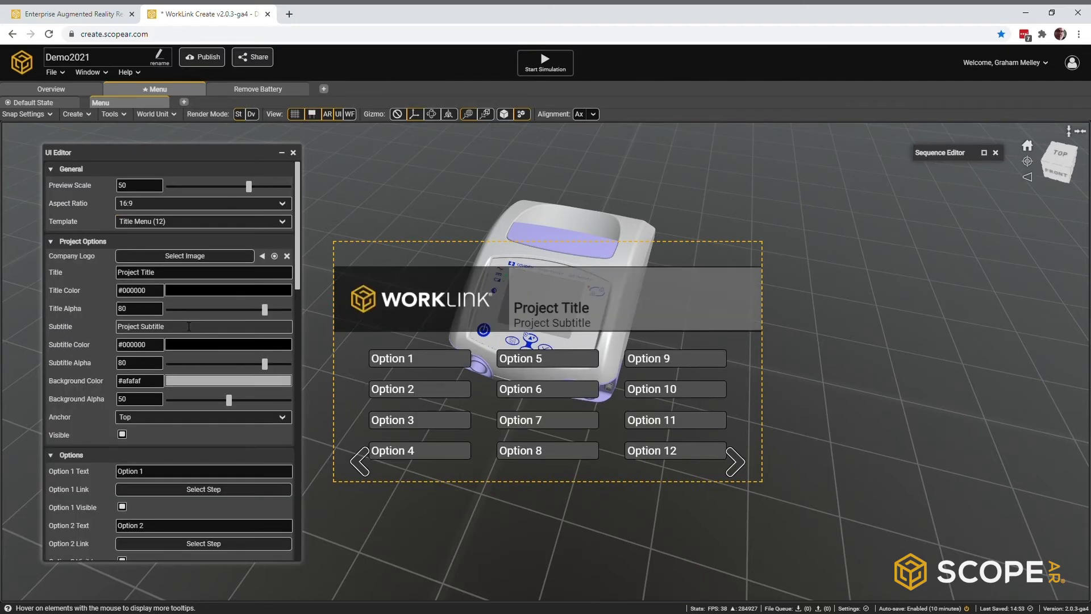
# Step: Set the menu title to 'Ventilator 560' and the subtitle to 'Overview & Battery Instruction'
pyautogui.moveTo(164, 272); pyautogui.dragTo(99, 270)
pyautogui.write('Ventilator')
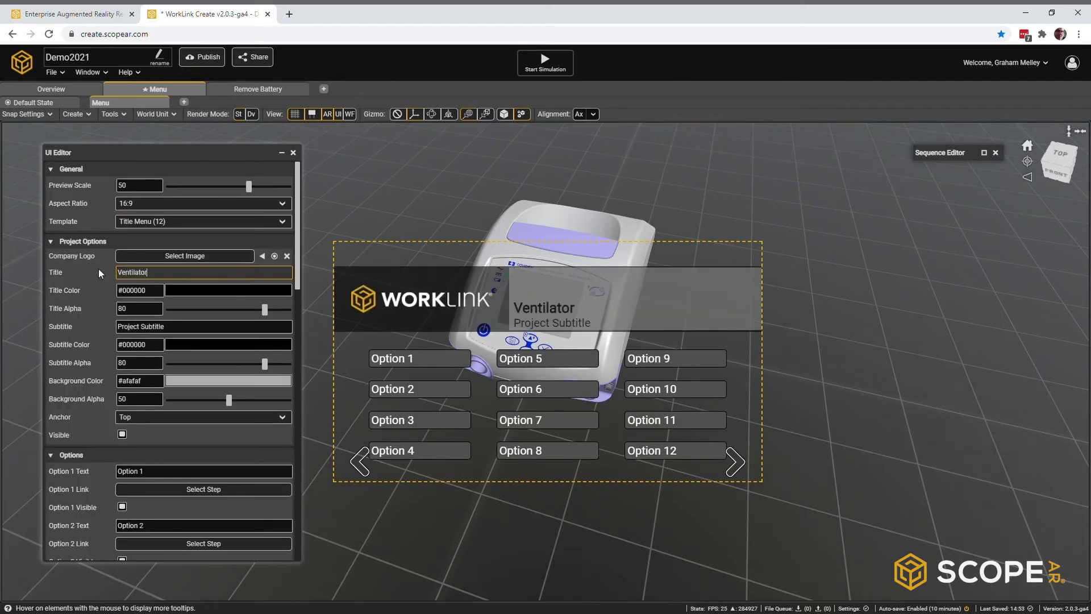
pyautogui.write(' 560')
pyautogui.tripleClick(185, 328)
pyautogui.write('Overview & Battery Instruction')
pyautogui.scroll(-2, 223, 328)
# Step: Label the first option 'Overview' and link it to the Overview Step
pyautogui.tripleClick(167, 358)
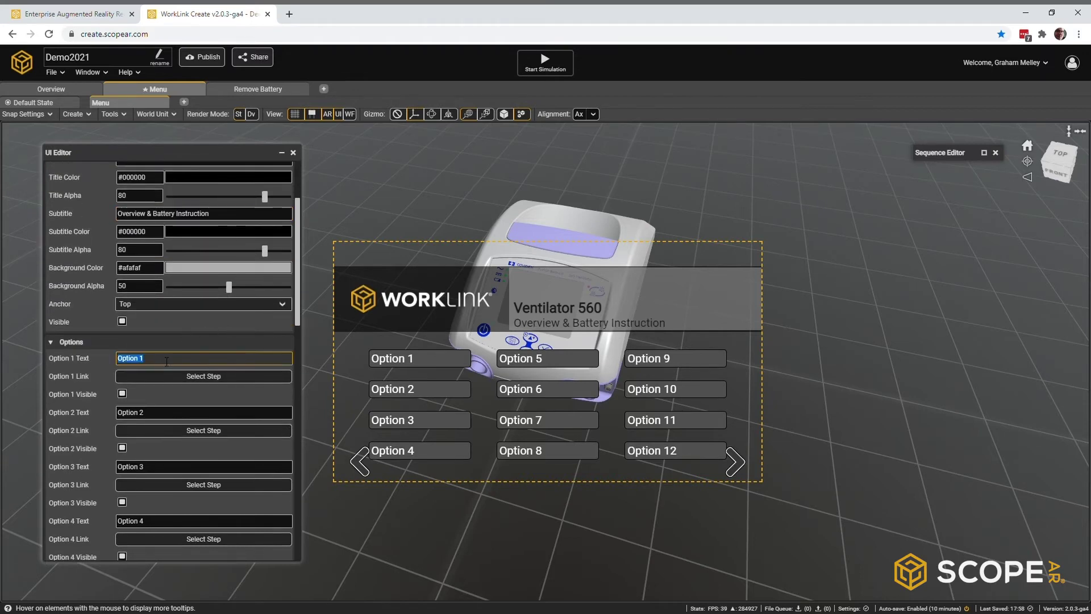
pyautogui.write('Overview')
pyautogui.click(149, 378)
pyautogui.click(463, 317)
pyautogui.click(488, 330)
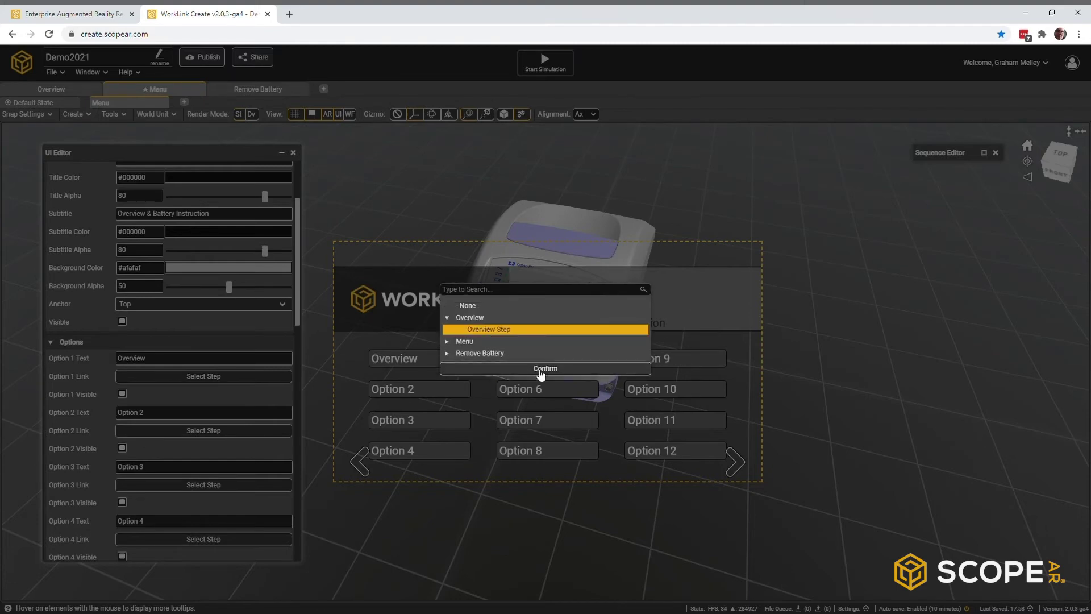
pyautogui.click(541, 369)
# Step: Label option two 'Remove Battery', linked to Remove Battery Step 1, and option three 'Install Battery'
pyautogui.tripleClick(158, 413)
pyautogui.write('Remove Battery')
pyautogui.click(204, 430)
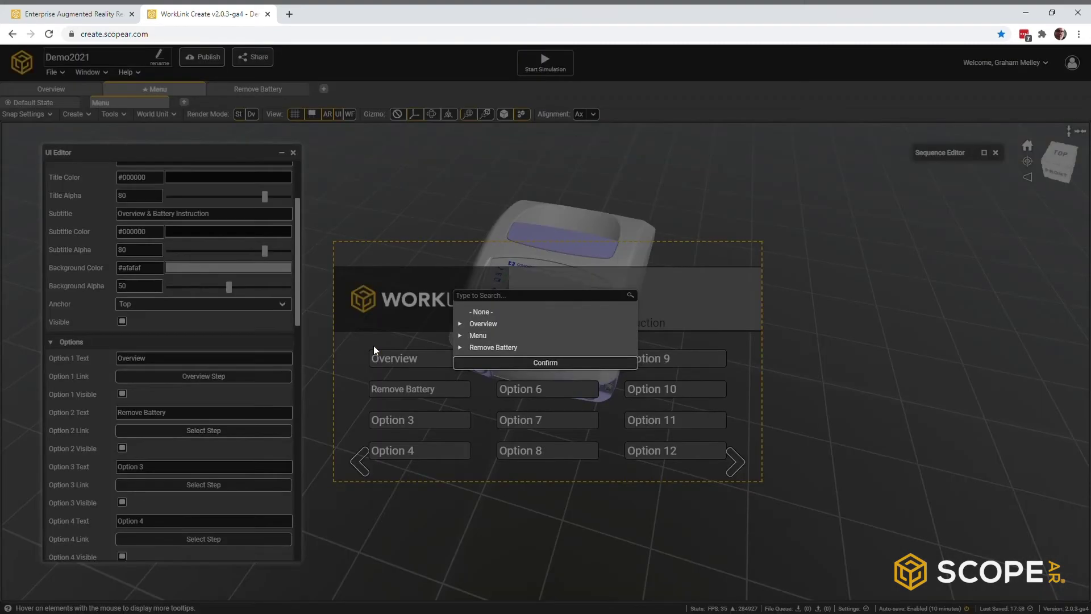
pyautogui.click(461, 348)
pyautogui.click(487, 358)
pyautogui.click(518, 368)
pyautogui.tripleClick(170, 467)
pyautogui.write('Install Battery')
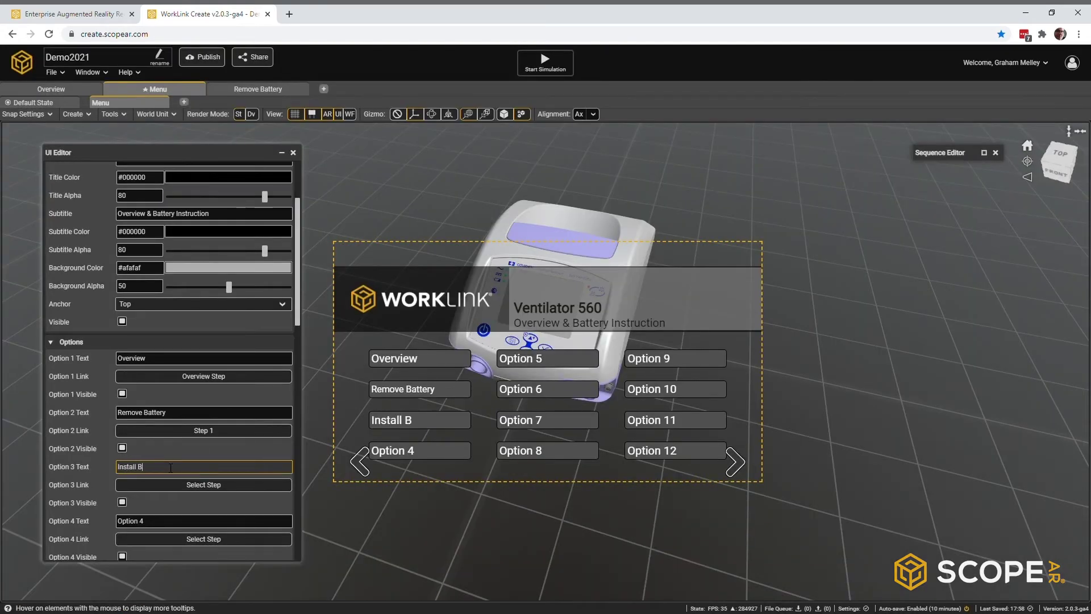
# Step: Hide the unused menu buttons, Options 4 through 12
pyautogui.scroll(-2, 137, 393)
pyautogui.scroll(-3, 137, 396)
pyautogui.click(123, 273)
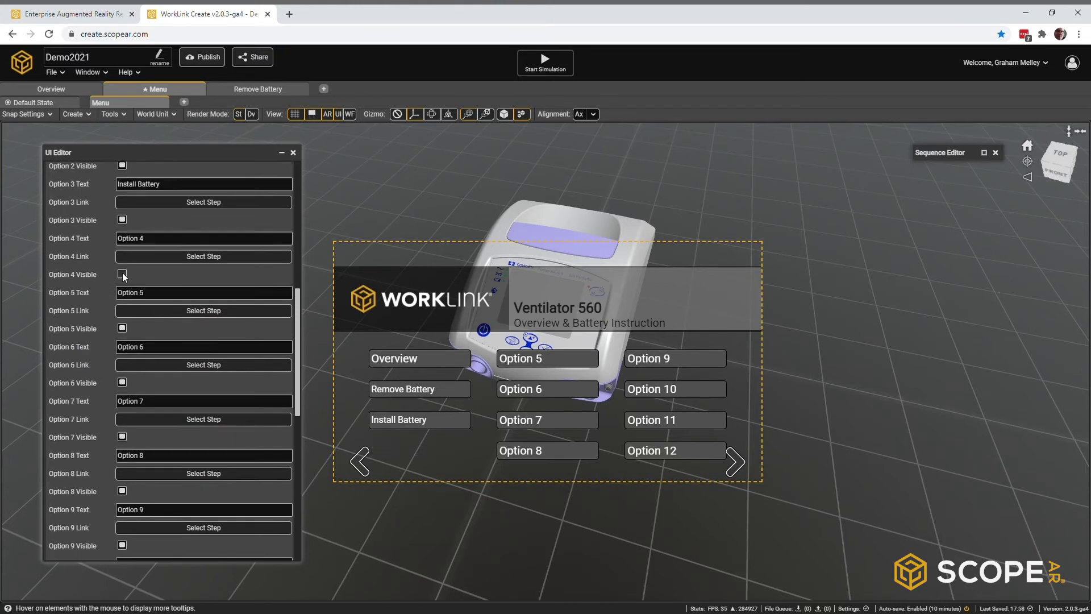
pyautogui.click(122, 327)
pyautogui.click(123, 381)
pyautogui.click(122, 436)
pyautogui.click(122, 490)
pyautogui.scroll(-4, 167, 442)
pyautogui.click(121, 319)
pyautogui.click(122, 373)
pyautogui.click(123, 428)
pyautogui.click(122, 482)
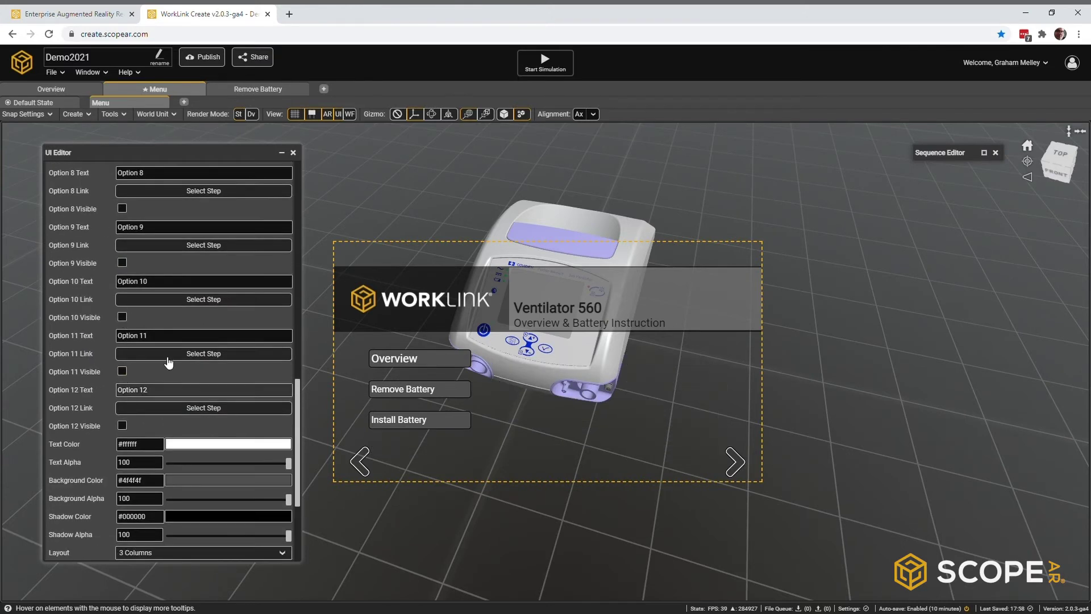
# Step: Arrange the menu buttons in 1 column and hide the Next Step arrow
pyautogui.scroll(-4, 165, 367)
pyautogui.click(162, 387)
pyautogui.click(155, 398)
pyautogui.click(122, 476)
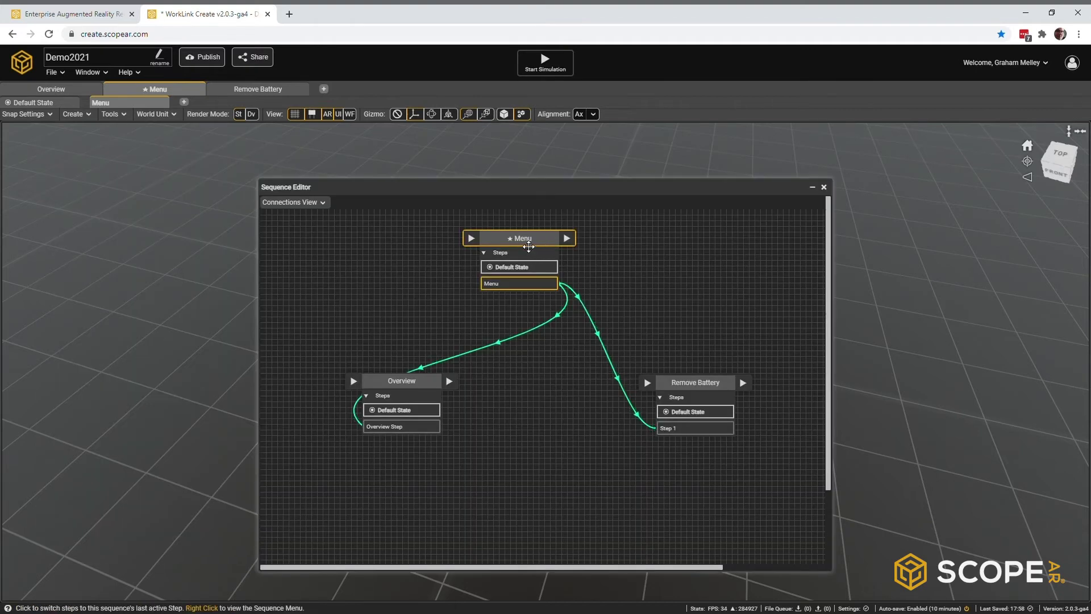
# Step: Tidy the Menu, Overview and Remove Battery nodes in the Sequence Editor and close it
pyautogui.moveTo(528, 250); pyautogui.dragTo(529, 270)
pyautogui.moveTo(426, 381); pyautogui.dragTo(455, 377)
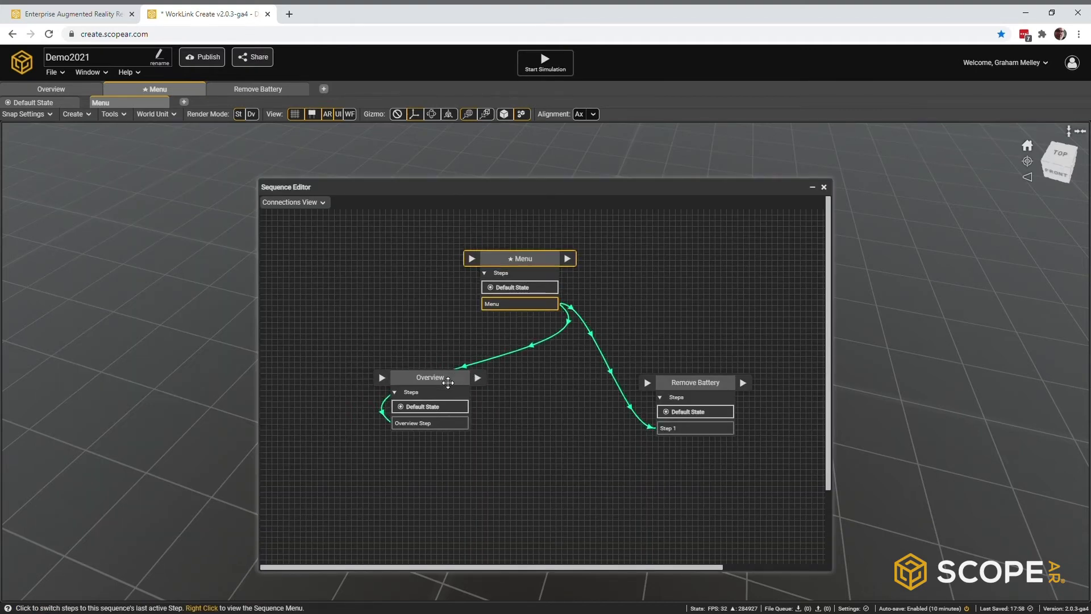
pyautogui.moveTo(680, 393); pyautogui.dragTo(651, 388)
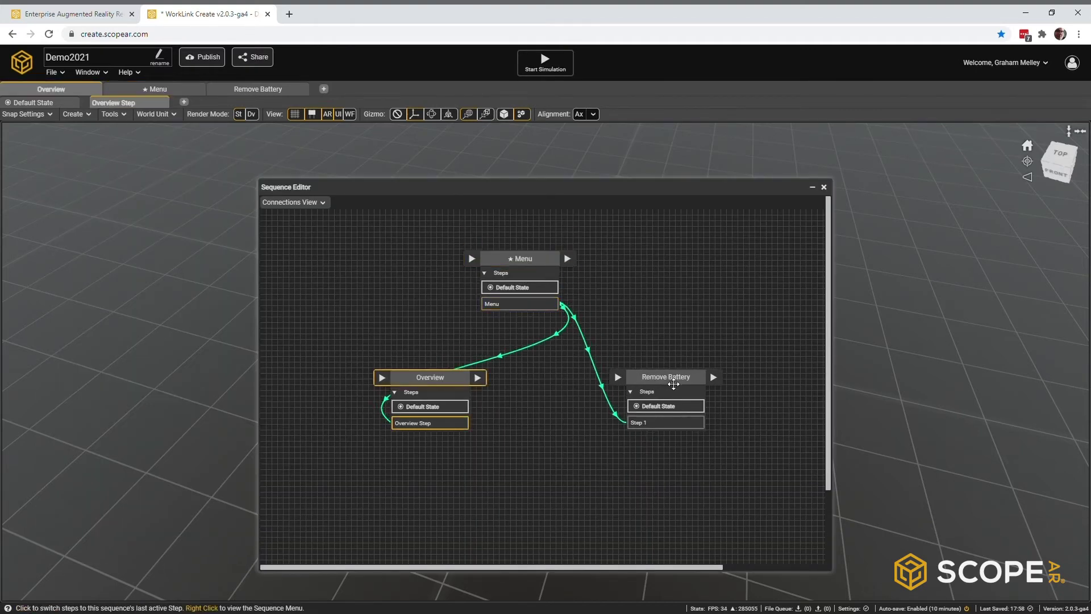
pyautogui.click(513, 268)
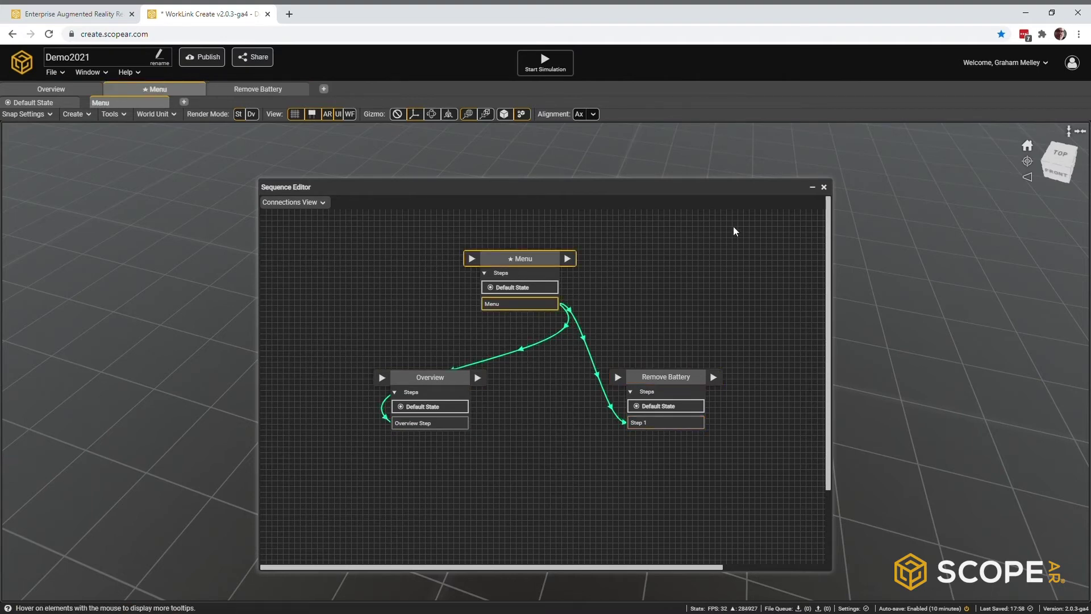
pyautogui.click(824, 187)
# Step: Show the Step Hierarchy and copy the Ventilator object from the Menu step
pyautogui.click(90, 72)
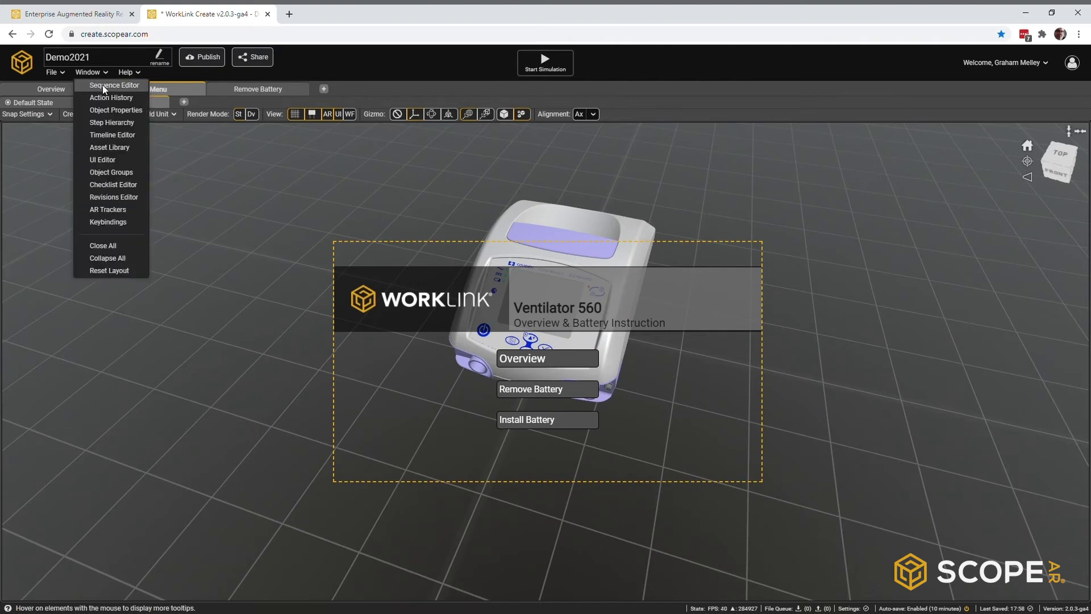
pyautogui.click(112, 123)
pyautogui.rightClick(59, 188)
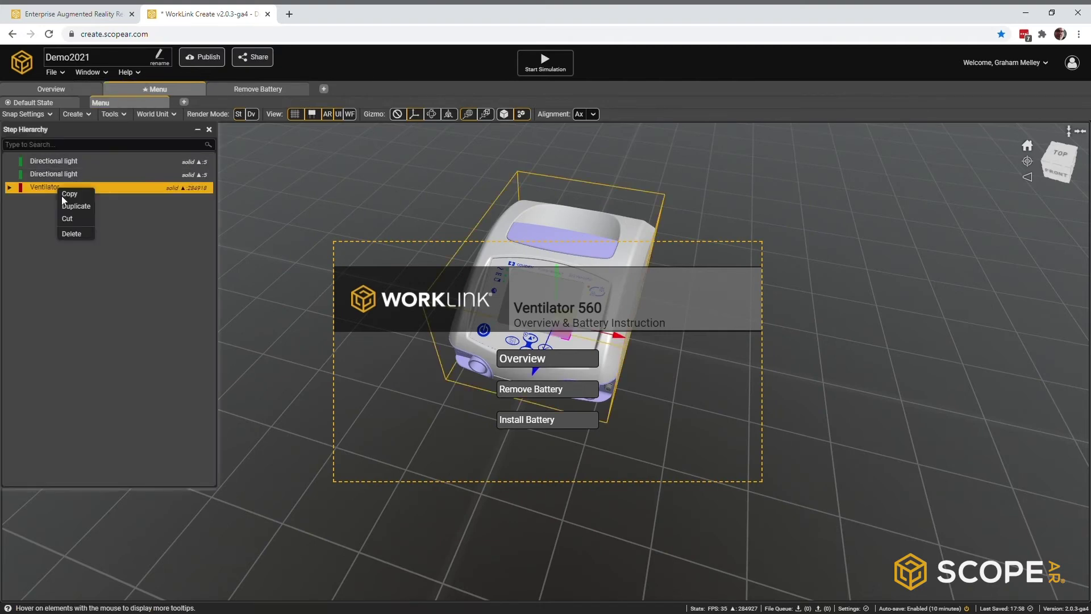
pyautogui.click(70, 195)
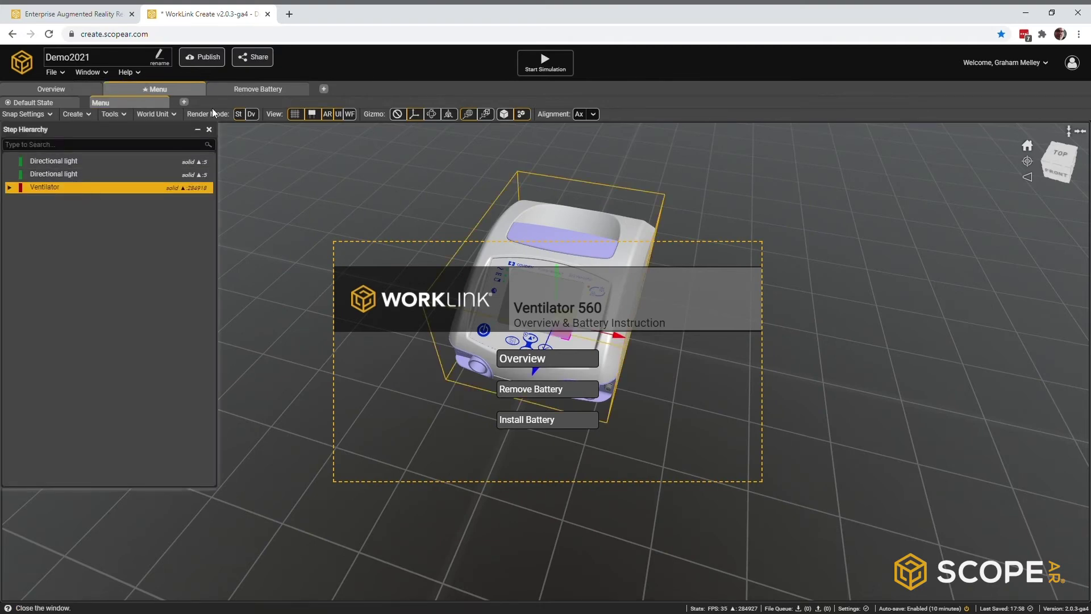
# Step: In Remove Battery Step 1, delete the Ventilator and both arrows, then paste the copied Ventilator
pyautogui.click(257, 89)
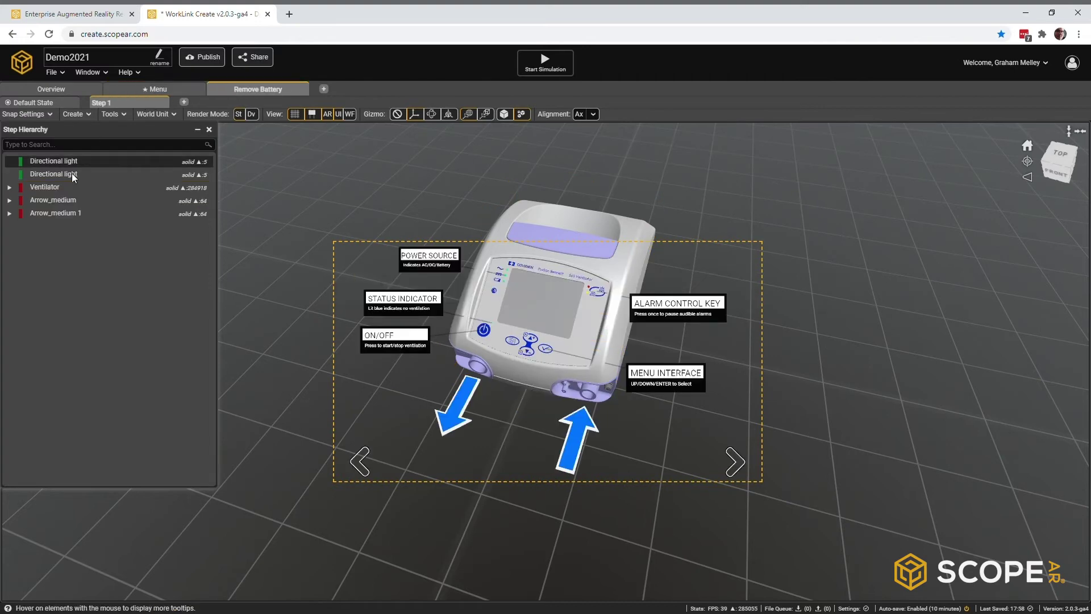
pyautogui.click(59, 187)
pyautogui.keyDown('shift'); pyautogui.click(46, 213); pyautogui.keyUp('shift')
pyautogui.rightClick(46, 213)
pyautogui.click(56, 264)
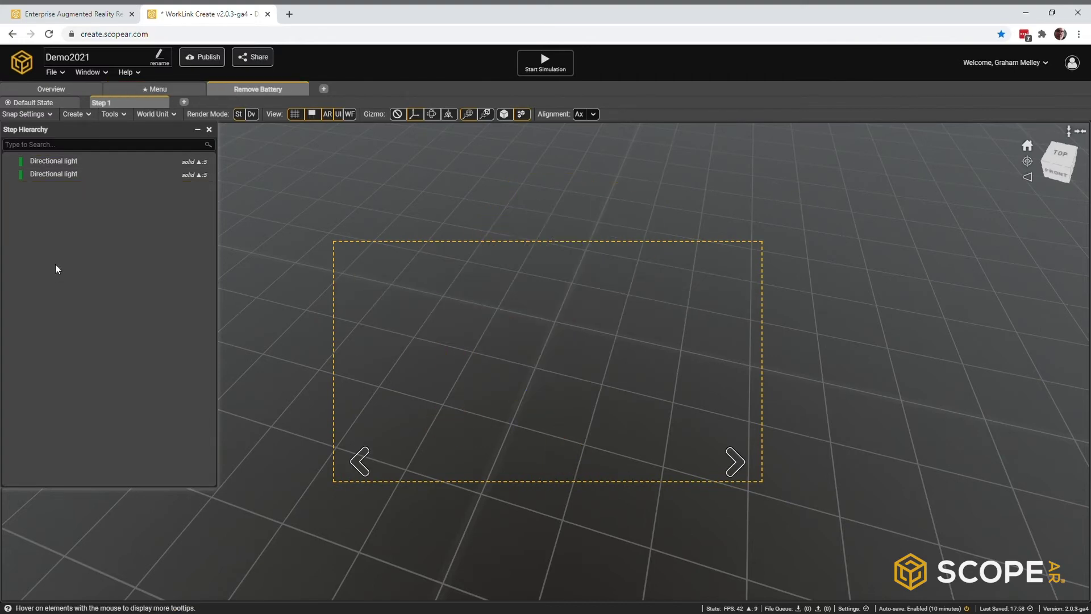
pyautogui.rightClick(56, 264)
pyautogui.click(70, 241)
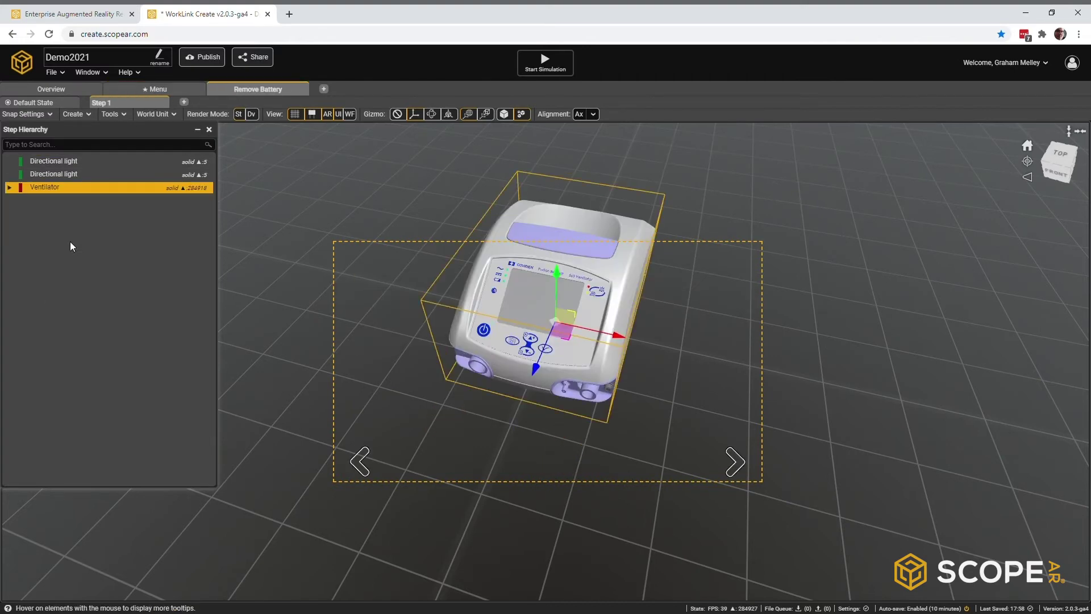
# Step: Hide the card preview, orbit to the ventilator's back and bring up the Timeline Editor
pyautogui.click(341, 116)
pyautogui.moveTo(395, 254); pyautogui.dragTo(433, 259, button='right')
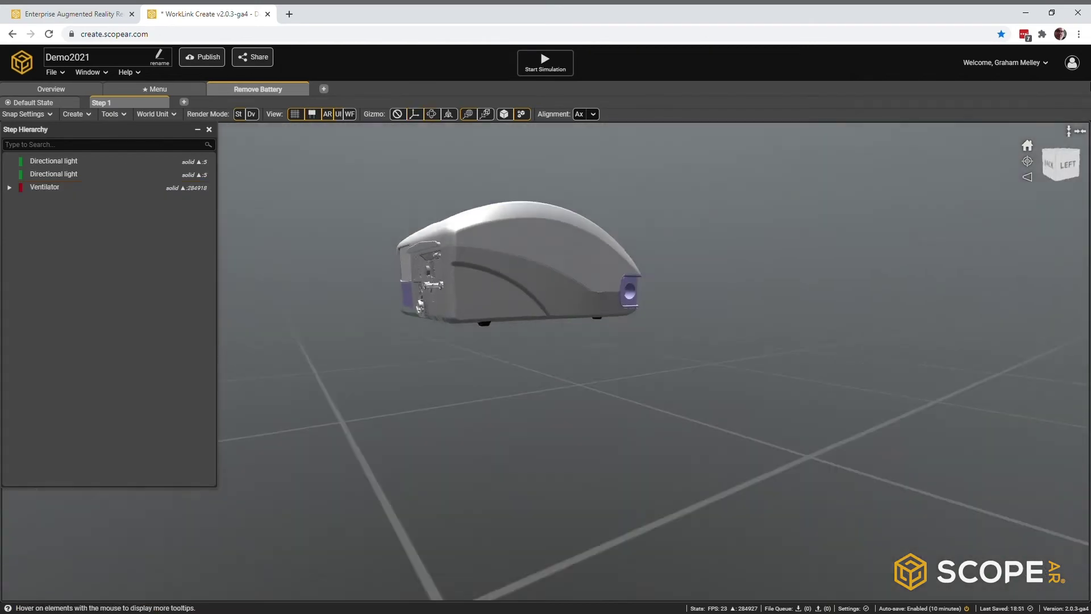
pyautogui.moveTo(534, 187); pyautogui.dragTo(710, 298, button='right')
pyautogui.scroll(5, 715, 298)
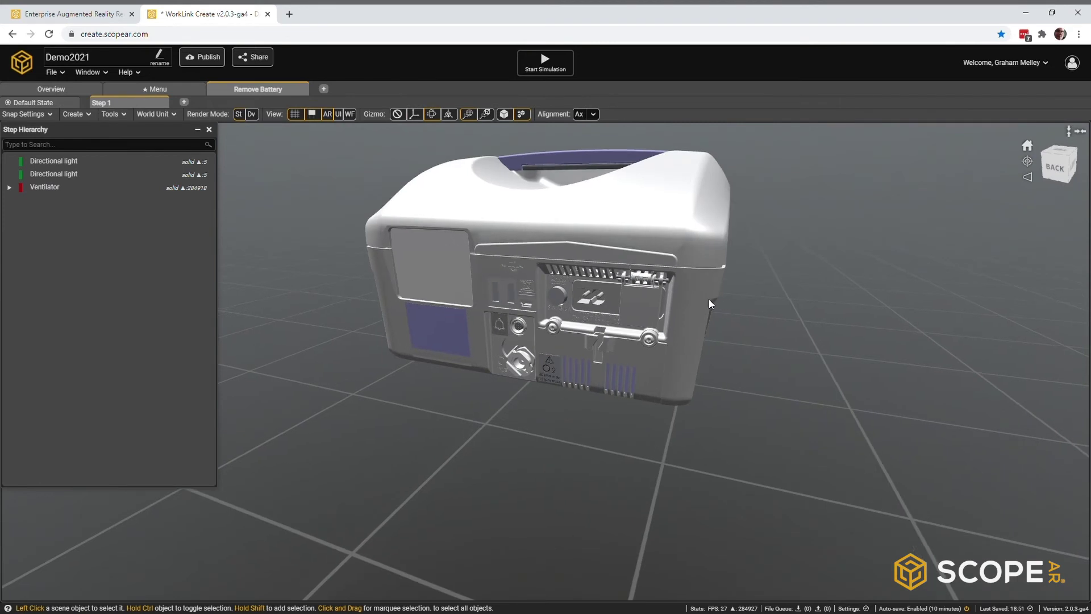
pyautogui.scroll(-2, 693, 302)
pyautogui.click(88, 73)
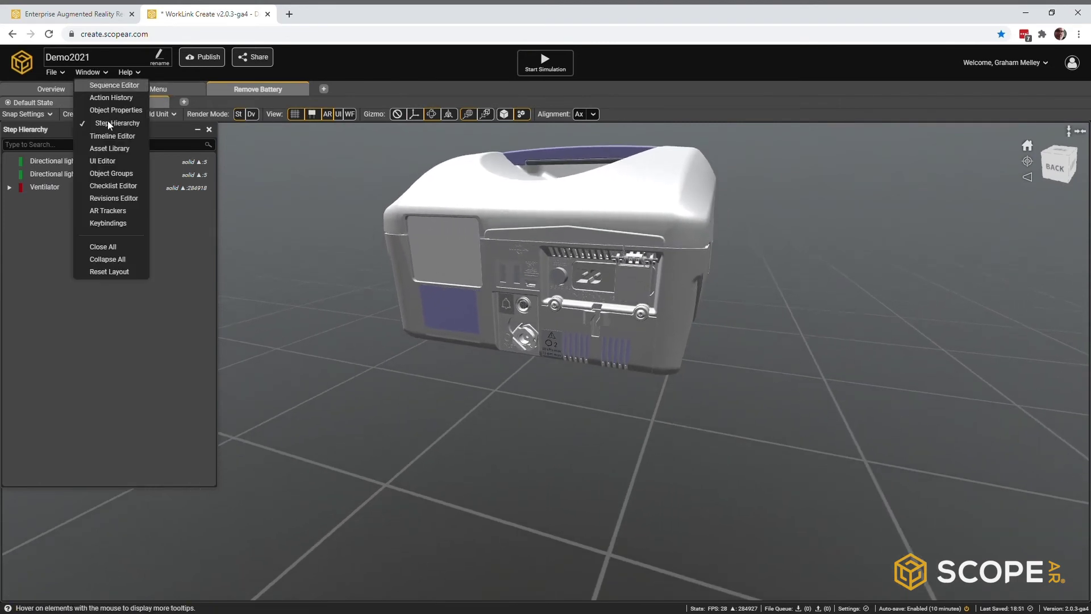
pyautogui.click(111, 137)
pyautogui.moveTo(420, 452); pyautogui.dragTo(450, 447)
# Step: Record both battery screws being pulled out of the case and lengthen Battery_Screw_02's movement
pyautogui.click(641, 313)
pyautogui.click(642, 312)
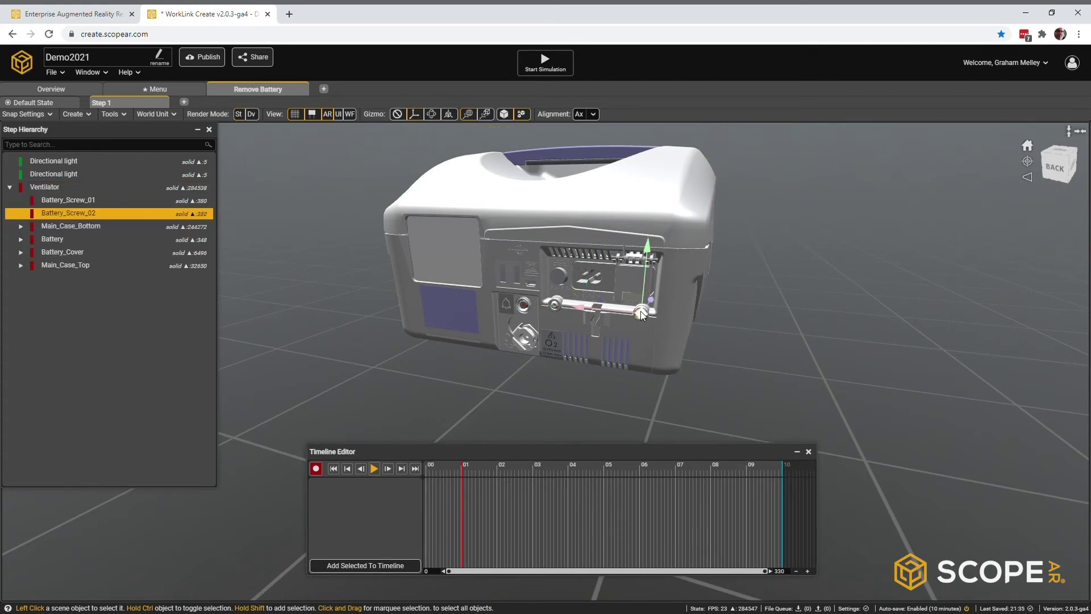
pyautogui.keyDown('shift'); pyautogui.click(554, 307); pyautogui.keyUp('shift')
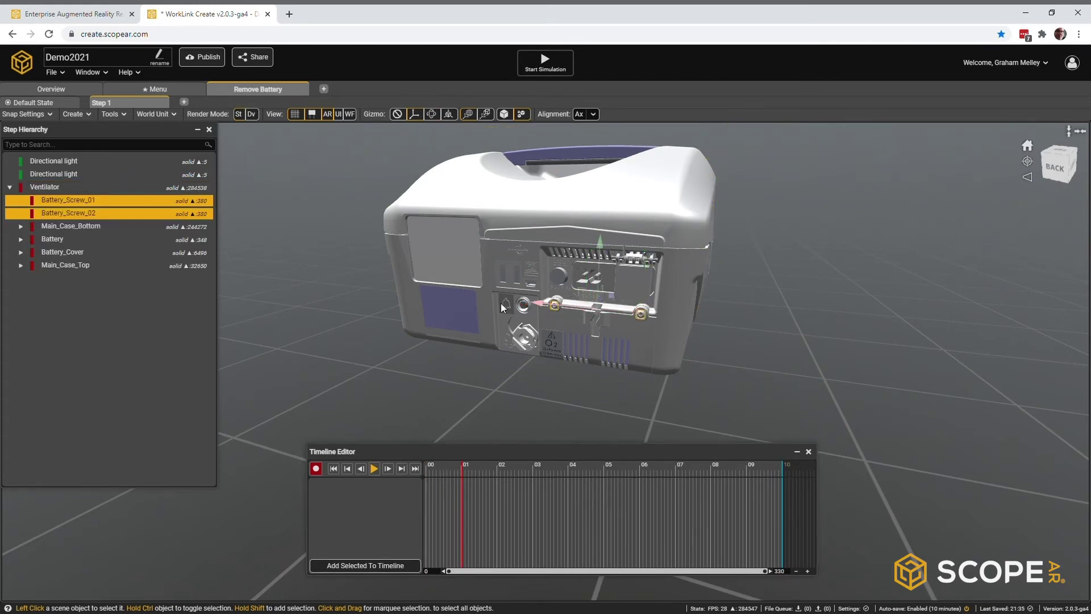
pyautogui.click(316, 469)
pyautogui.moveTo(612, 297); pyautogui.dragTo(551, 373)
pyautogui.click(337, 468)
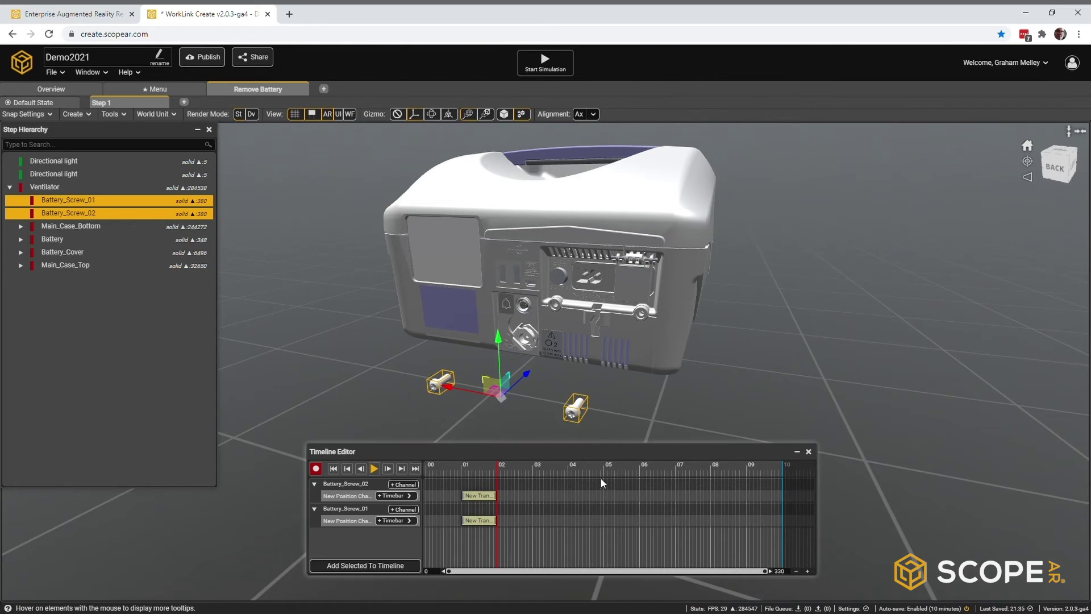
pyautogui.moveTo(485, 468)
pyautogui.mouseDown()
pyautogui.moveTo(452, 468)
pyautogui.moveTo(506, 473)
pyautogui.mouseUp()
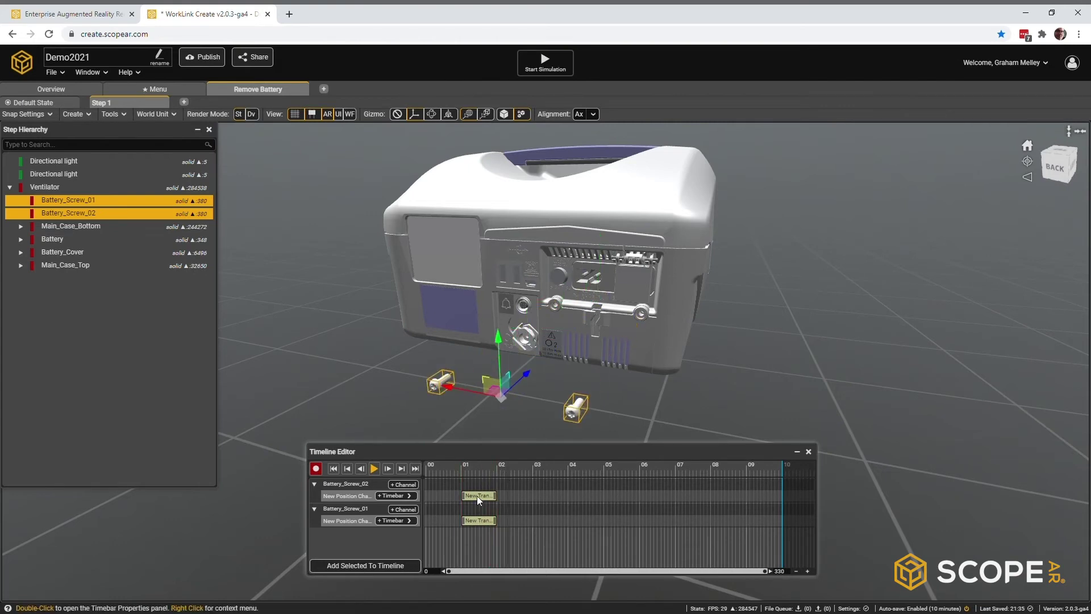
pyautogui.moveTo(534, 495); pyautogui.dragTo(538, 496)
pyautogui.moveTo(464, 475); pyautogui.dragTo(516, 499)
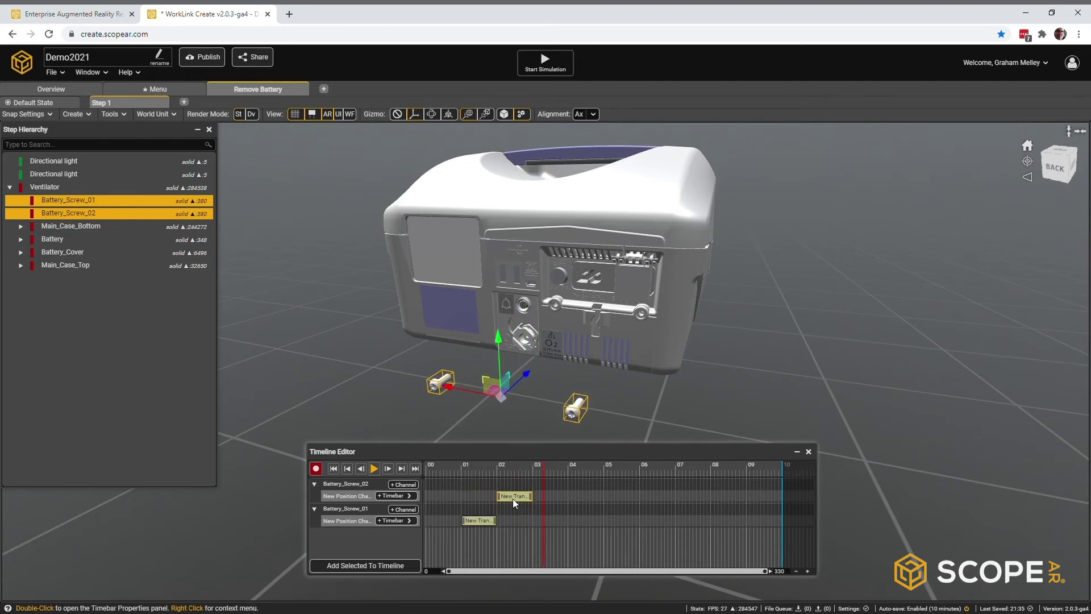
# Step: Add Set Object Color and Highlight Sphere timebars to Battery_Screw_02, setting the sphere scale to 0
pyautogui.click(405, 484)
pyautogui.click(405, 508)
pyautogui.click(421, 518)
pyautogui.click(412, 486)
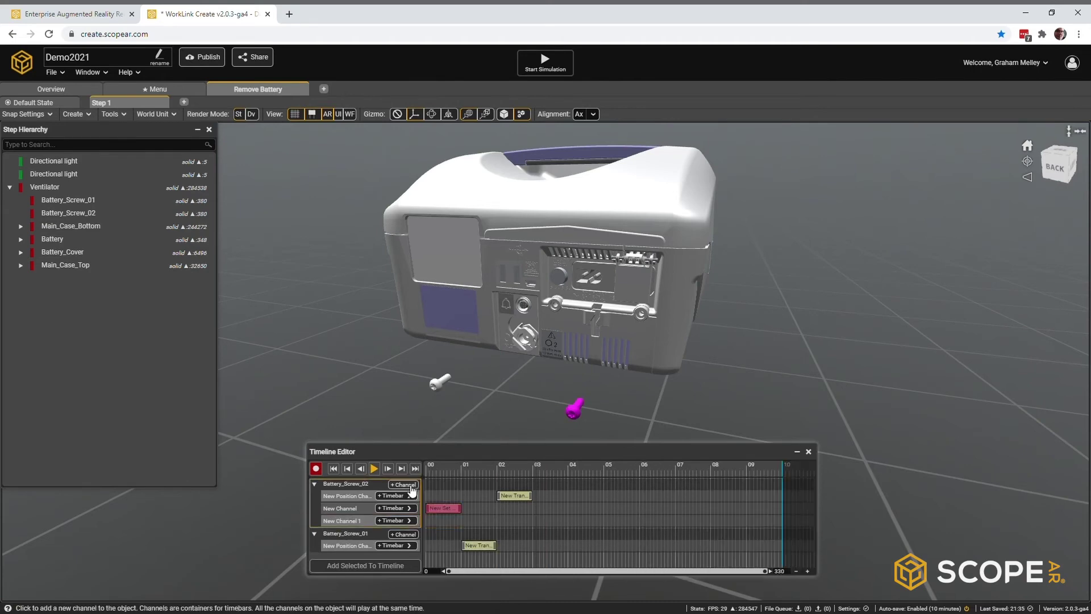
pyautogui.click(405, 520)
pyautogui.click(447, 544)
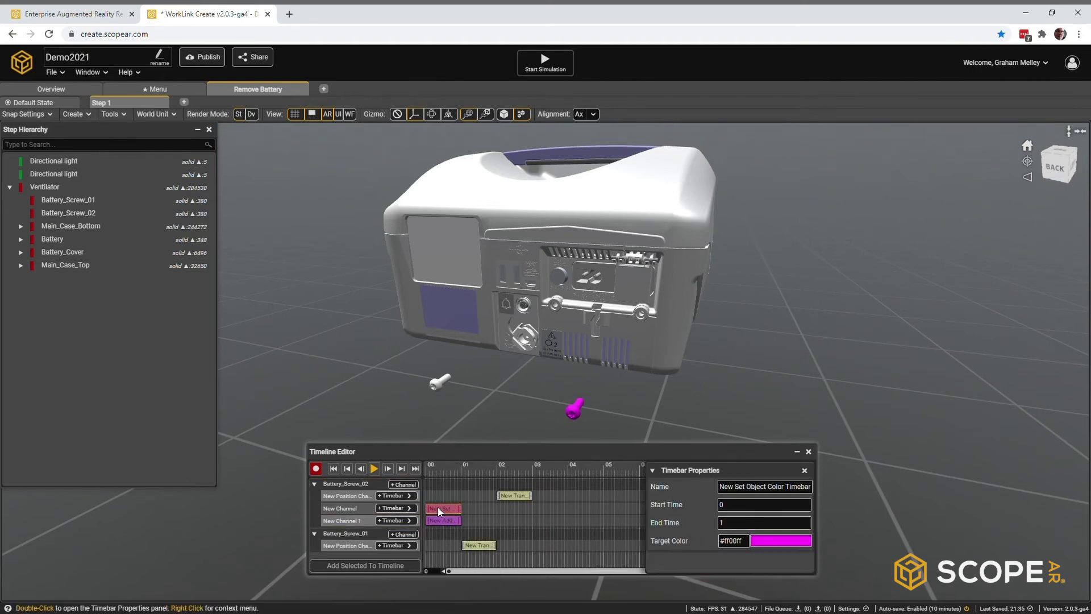
pyautogui.doubleClick(444, 521)
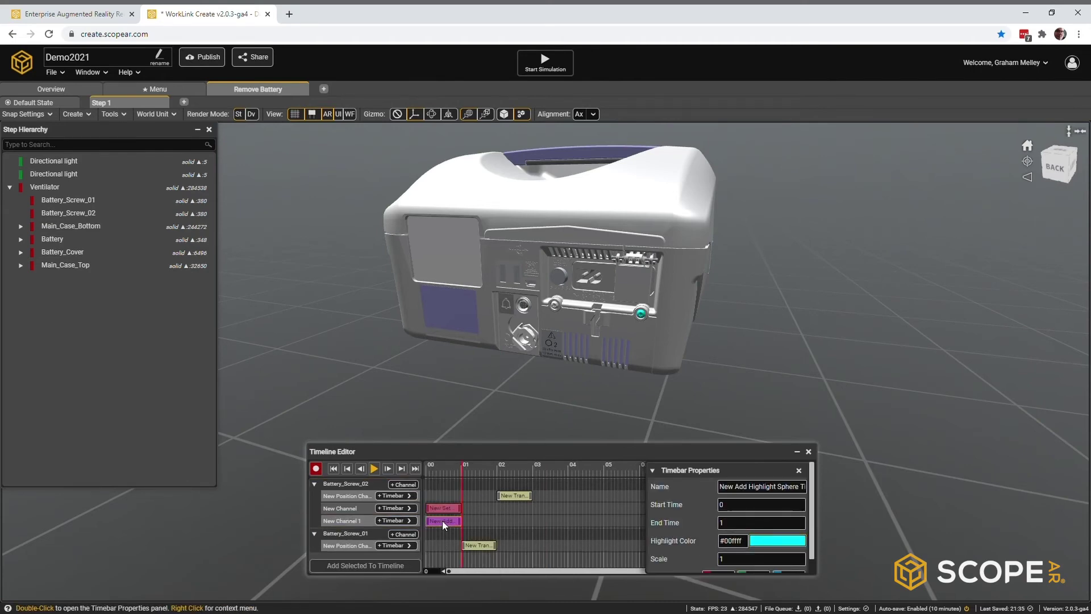
pyautogui.click(733, 562)
pyautogui.write('0.')
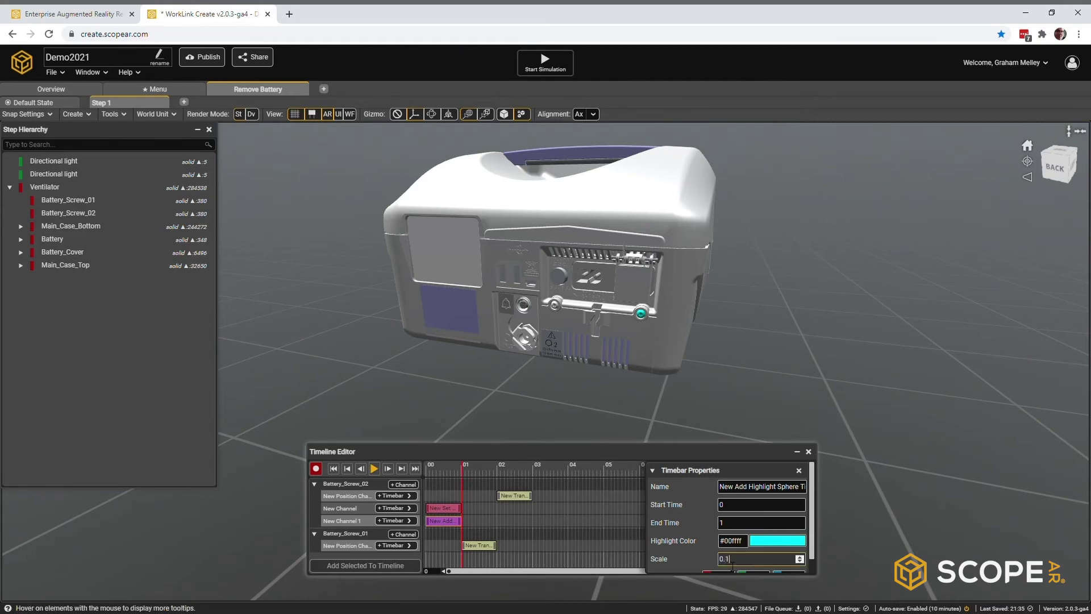
# Step: Add an effect channel to Battery_Screw_01 and end the playback loop at 4 seconds
pyautogui.click(407, 535)
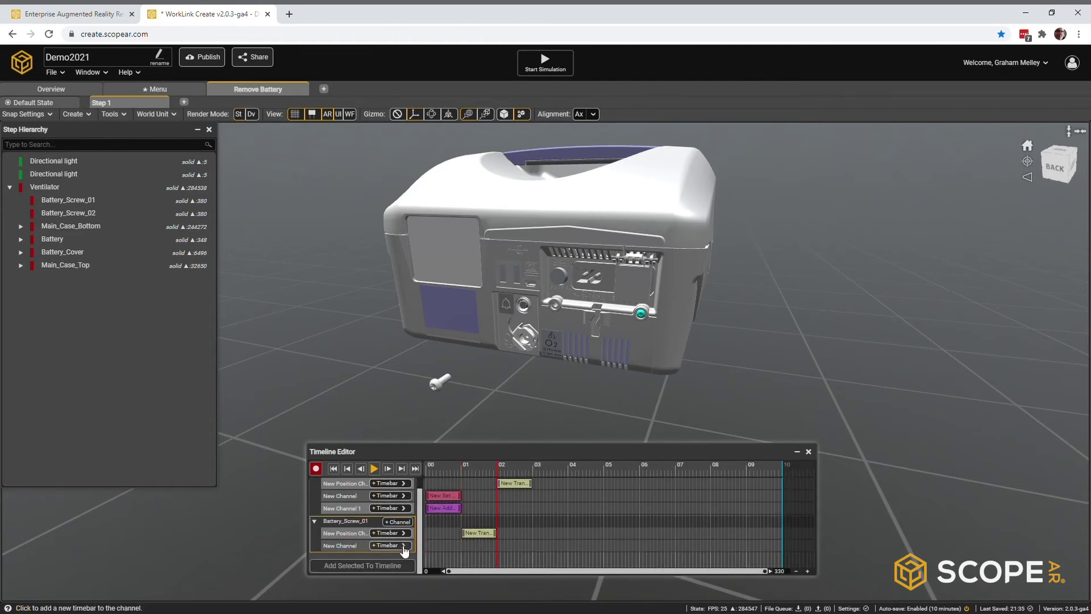
pyautogui.click(404, 546)
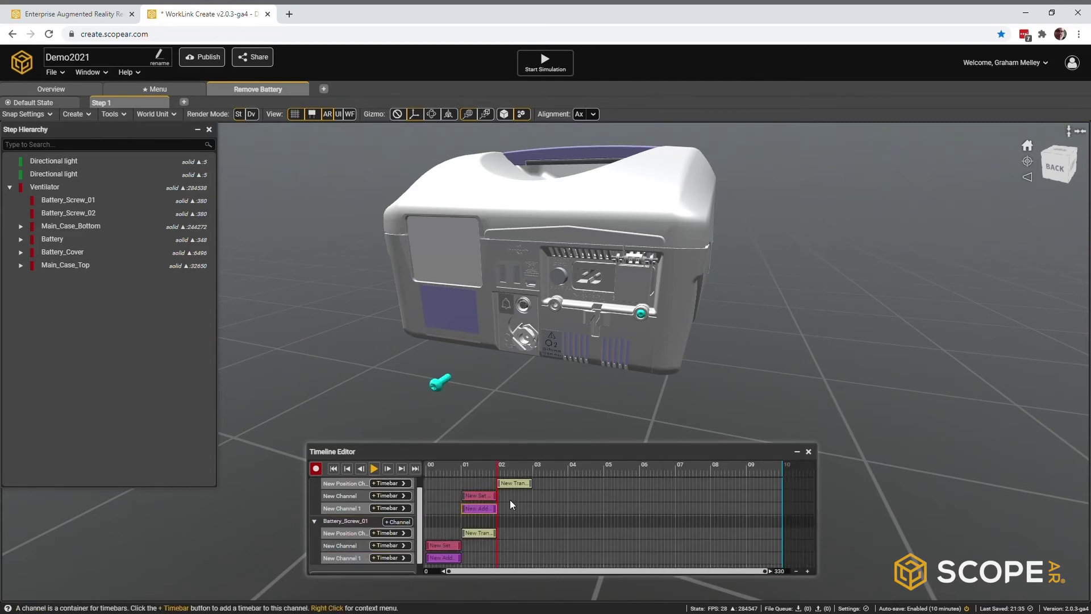
pyautogui.moveTo(439, 468); pyautogui.dragTo(534, 469)
pyautogui.rightClick(568, 465)
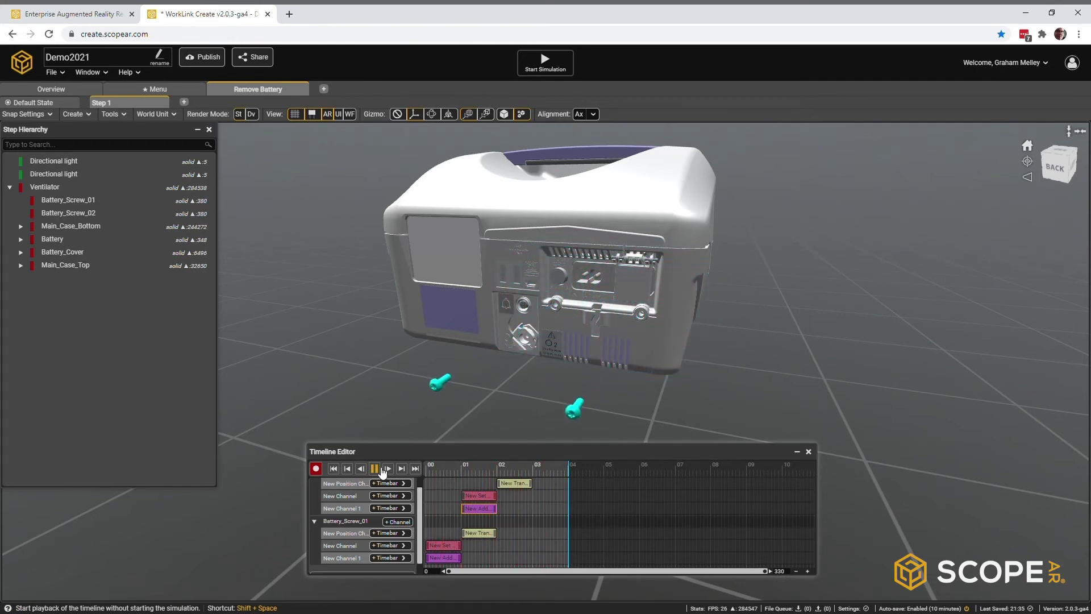
pyautogui.click(809, 452)
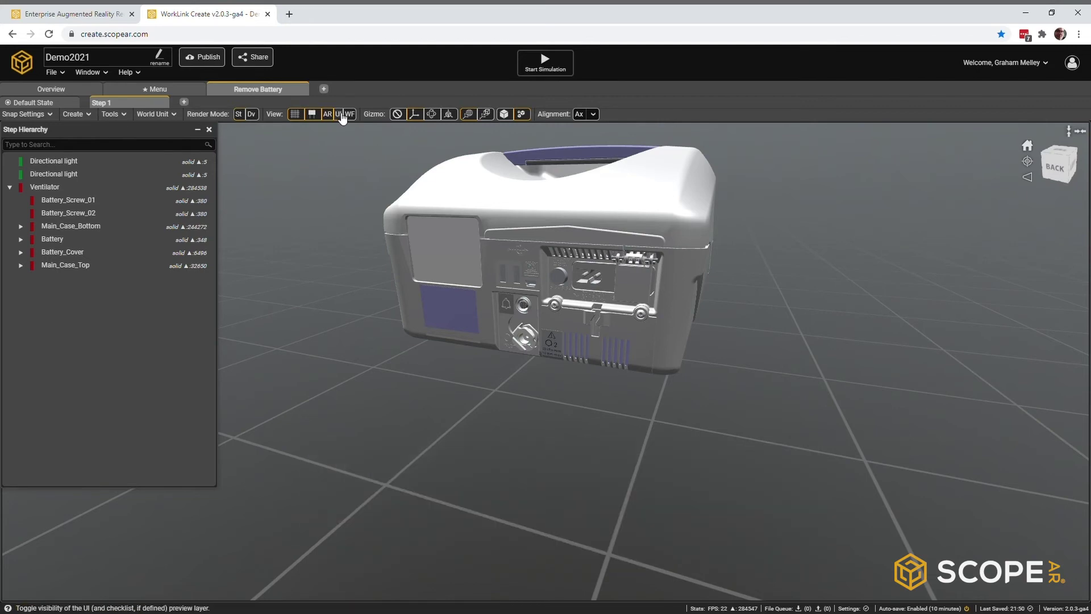
# Step: Apply the Content card template with Header 1 'MENU' linked to the Menu sequence
pyautogui.click(91, 73)
pyautogui.click(107, 140)
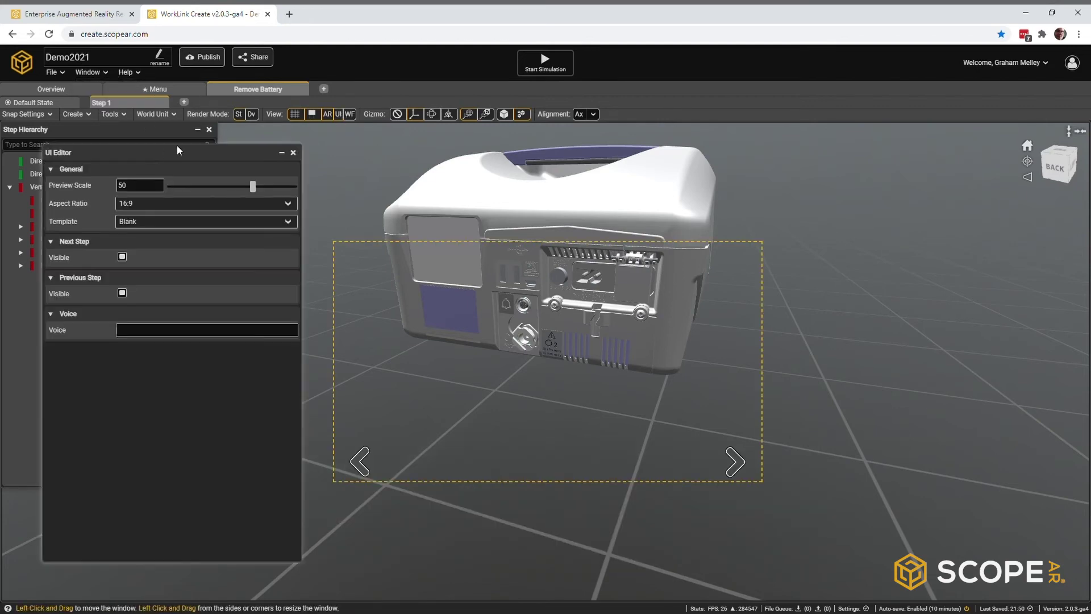
pyautogui.click(164, 222)
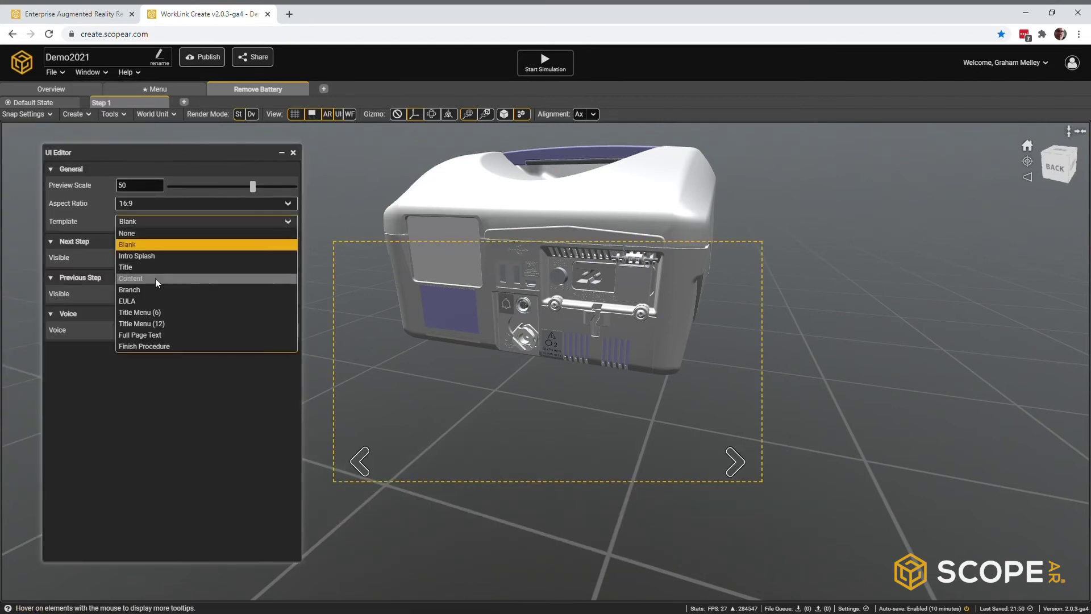
pyautogui.click(155, 278)
pyautogui.scroll(-2, 158, 275)
pyautogui.click(162, 253)
pyautogui.write('MENU')
pyautogui.click(170, 272)
pyautogui.click(474, 340)
# Step: Set Headers 2–4 to 'Remove Battery', '1/3', 'Remove Screws' and add the Phillips screwdriver description
pyautogui.click(162, 307)
pyautogui.write('Remove Battery')
pyautogui.click(162, 364)
pyautogui.write('1/3')
pyautogui.click(158, 421)
pyautogui.write('Remove Screws')
pyautogui.scroll(-5, 158, 423)
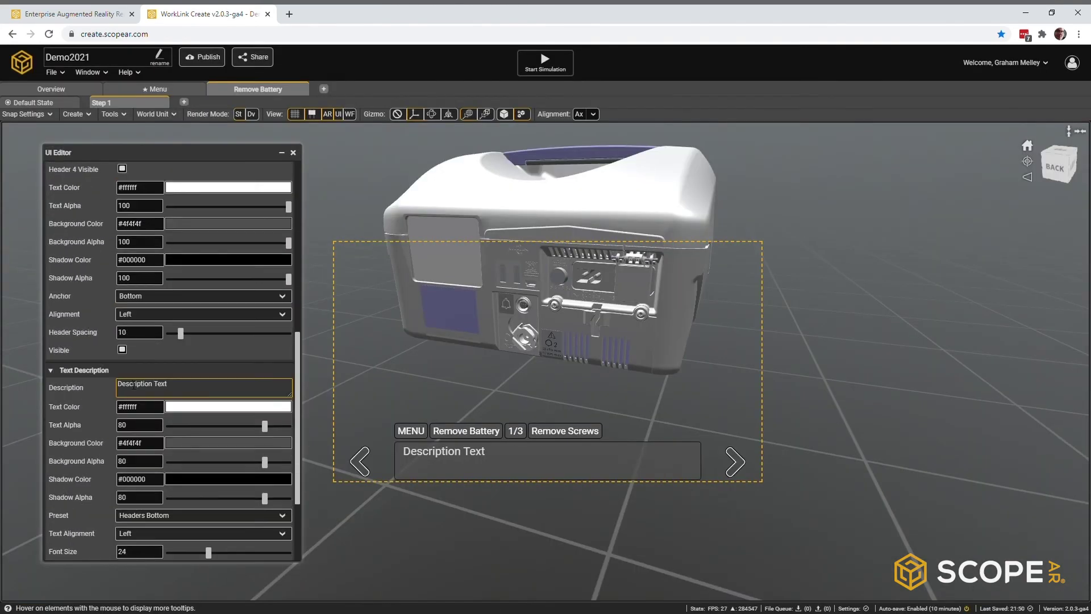
pyautogui.write('illips head screwdriver to remove the two screws as shown.')
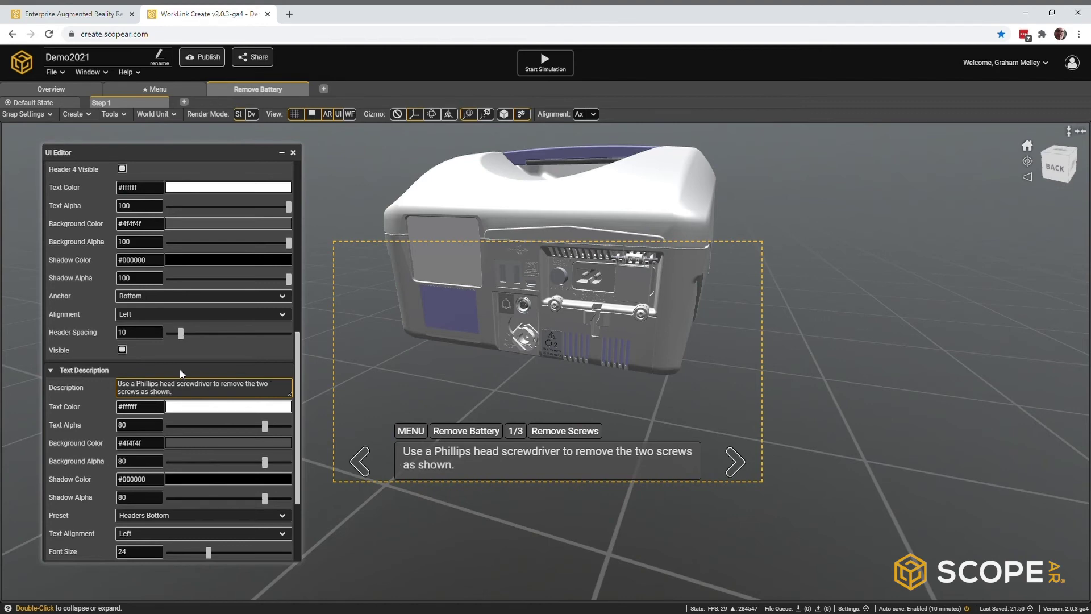
pyautogui.rightClick(148, 101)
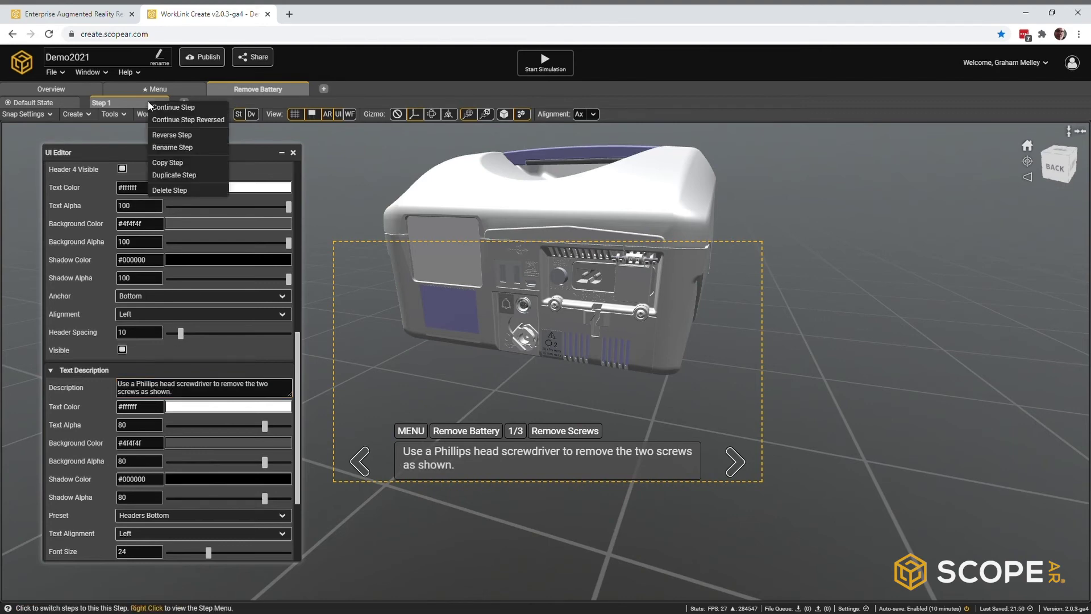
# Step: Continue into a new Step 2 and delete both battery screws
pyautogui.click(159, 108)
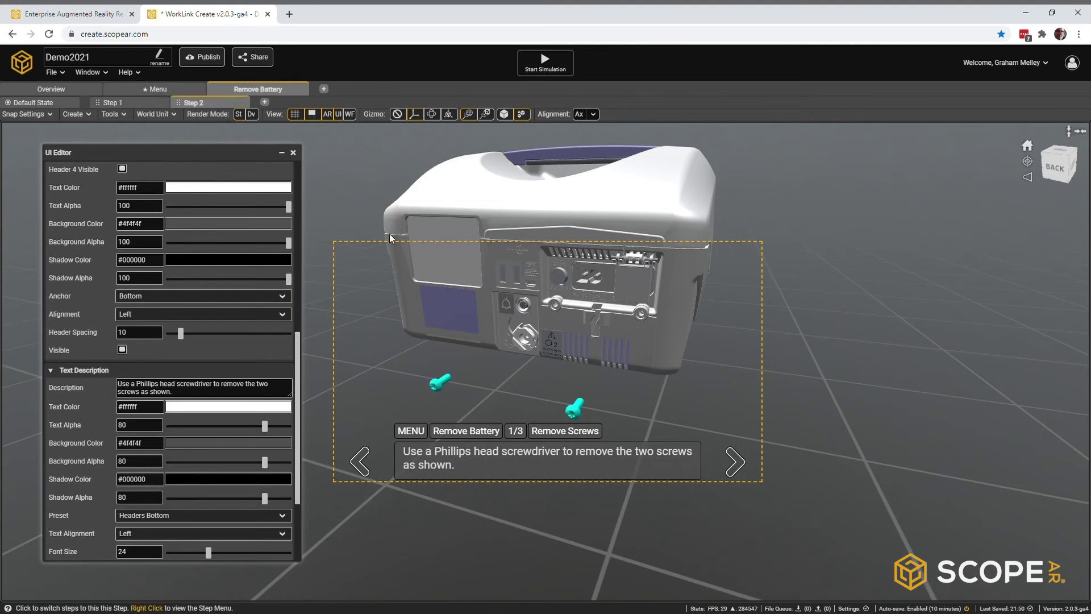
pyautogui.click(436, 388)
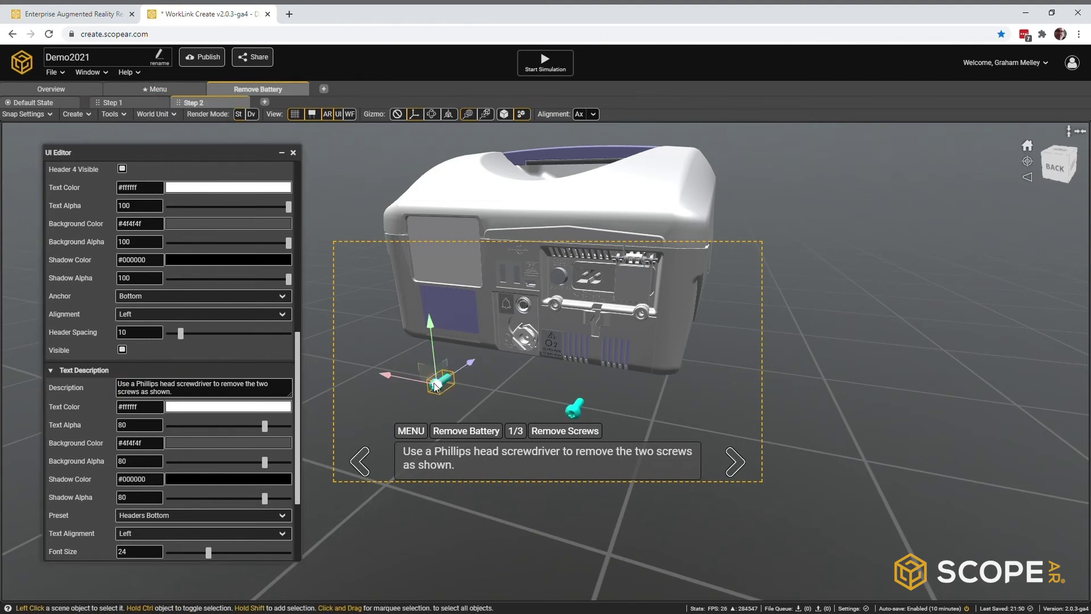
pyautogui.press('Delete')
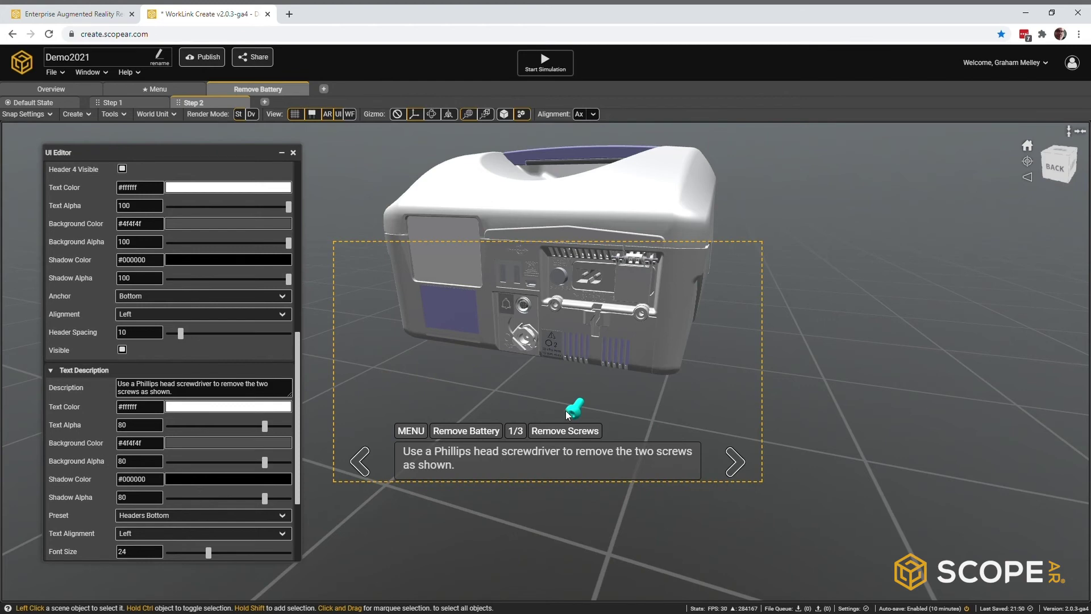
pyautogui.press('Delete')
pyautogui.moveTo(297, 354); pyautogui.dragTo(306, 173)
# Step: Set the counter to 2/3 and the description to 'Slide the battery cover out as shown to remove.'
pyautogui.tripleClick(154, 476)
pyautogui.write('2/3')
pyautogui.scroll(-3, 154, 476)
pyautogui.tripleClick(193, 359)
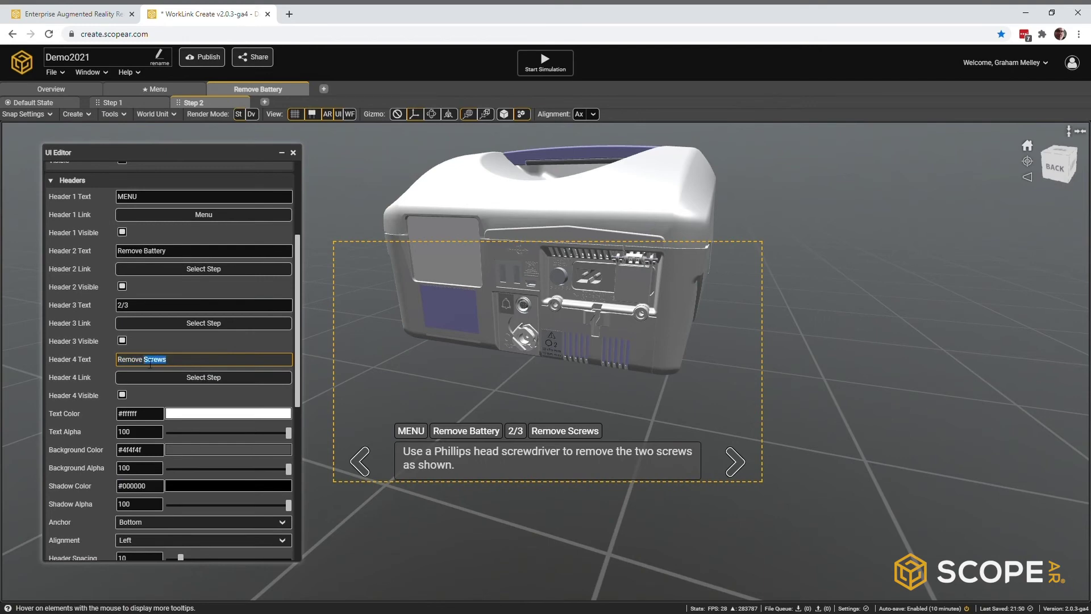
pyautogui.scroll(-3, 150, 364)
pyautogui.tripleClick(136, 442)
pyautogui.write('Slide the batter')
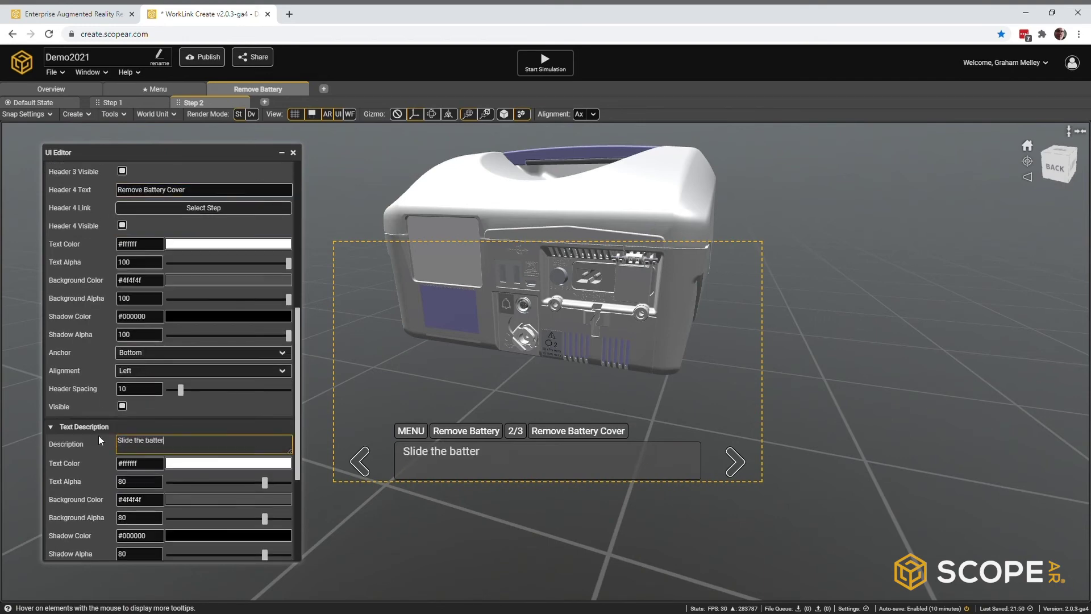
pyautogui.write('y cover out as shown to remove.')
pyautogui.click(338, 114)
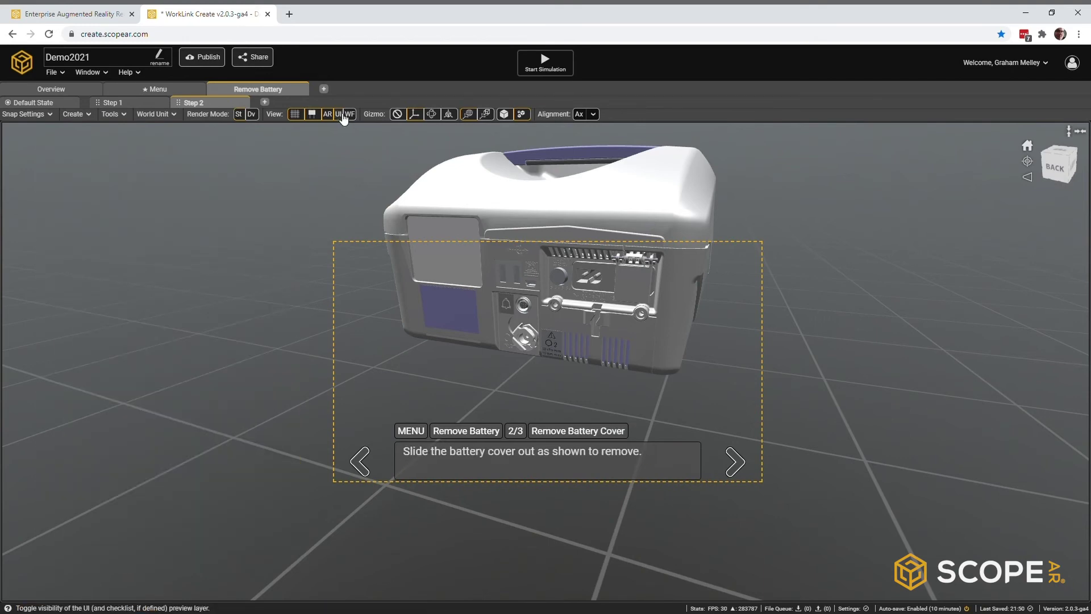
# Step: Animate the battery cover sliding out with a fade-out timebar, then continue into Step 3
pyautogui.click(88, 72)
pyautogui.click(107, 136)
pyautogui.click(643, 340)
pyautogui.moveTo(643, 339); pyautogui.dragTo(610, 355)
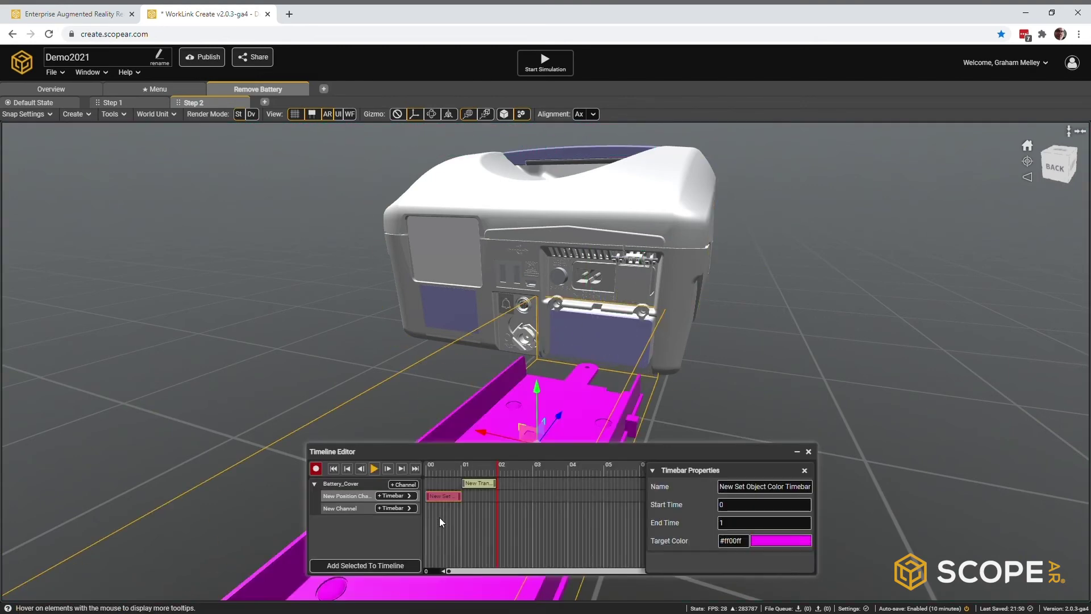
pyautogui.click(397, 508)
pyautogui.click(478, 511)
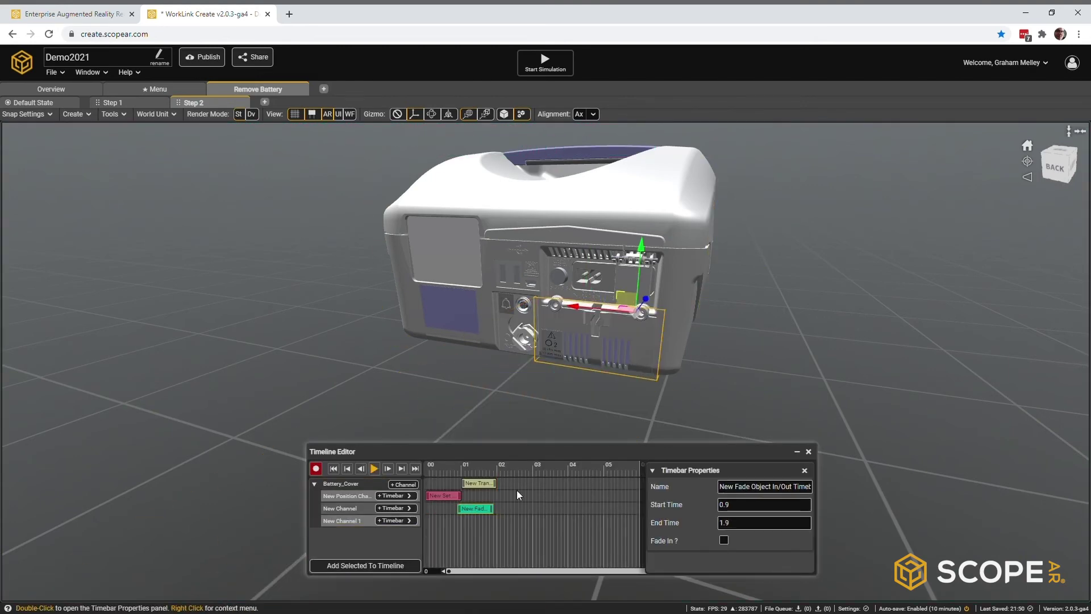
pyautogui.click(375, 469)
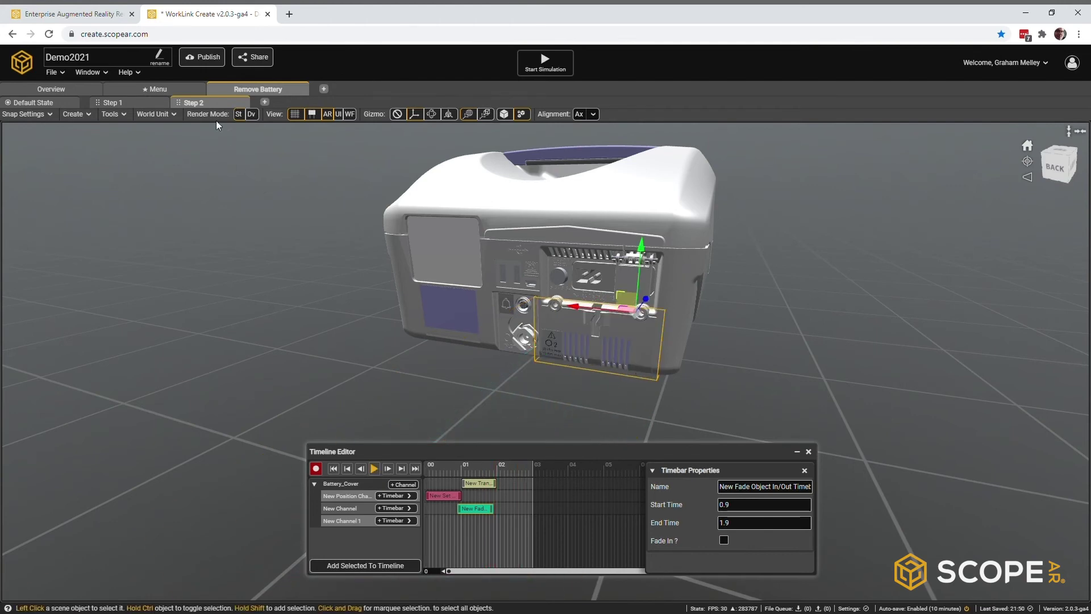
pyautogui.rightClick(214, 105)
pyautogui.click(215, 106)
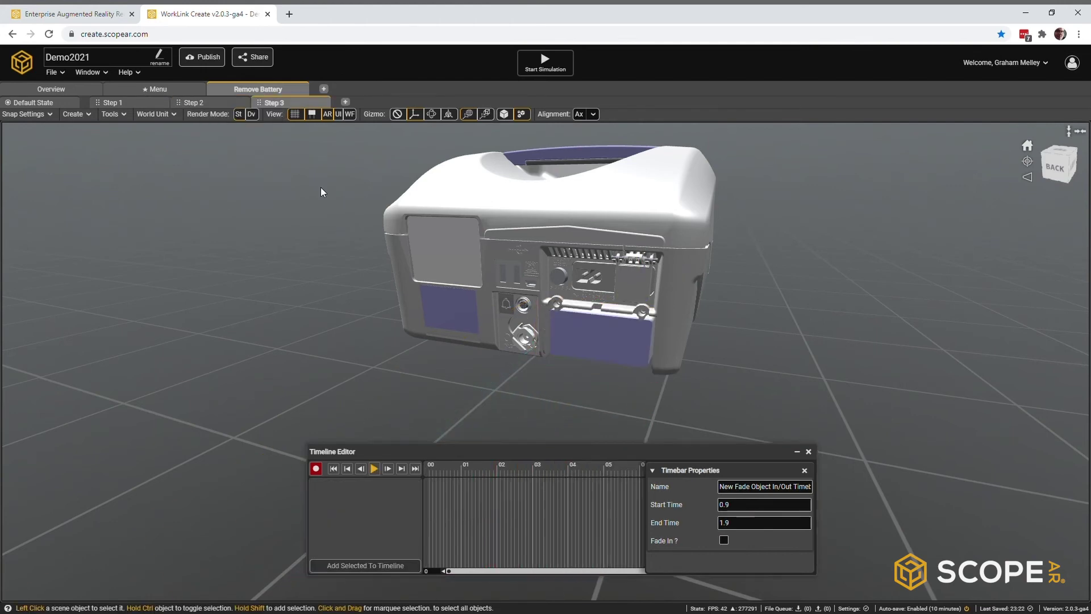
# Step: Play the battery removal animation, then add a Must Respond, Barcode-type checklist item to Step 3
pyautogui.click(375, 469)
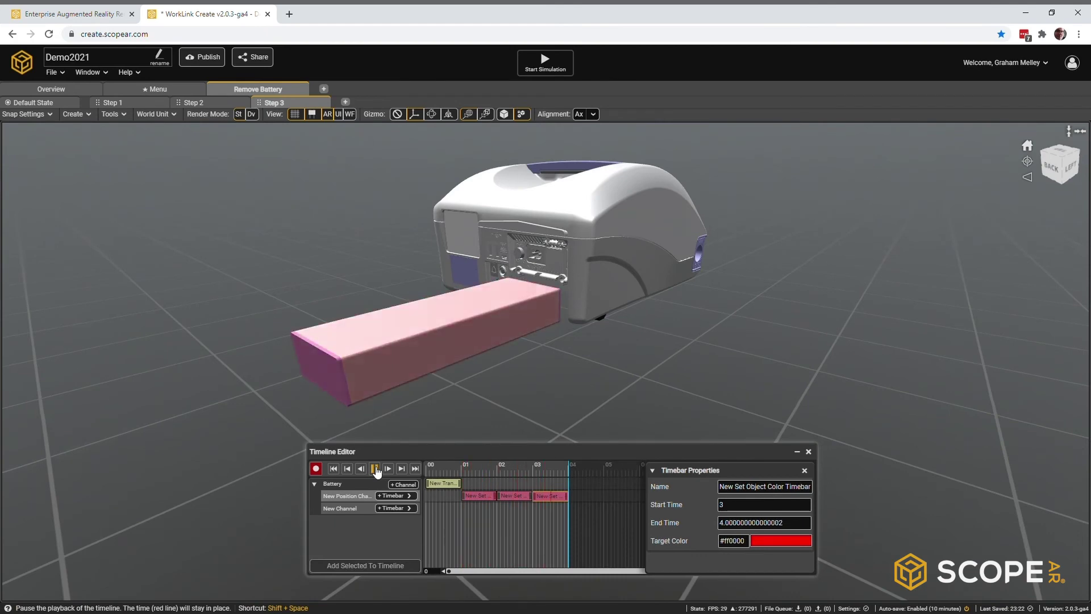
pyautogui.click(88, 72)
pyautogui.click(102, 182)
pyautogui.moveTo(87, 131); pyautogui.dragTo(155, 181)
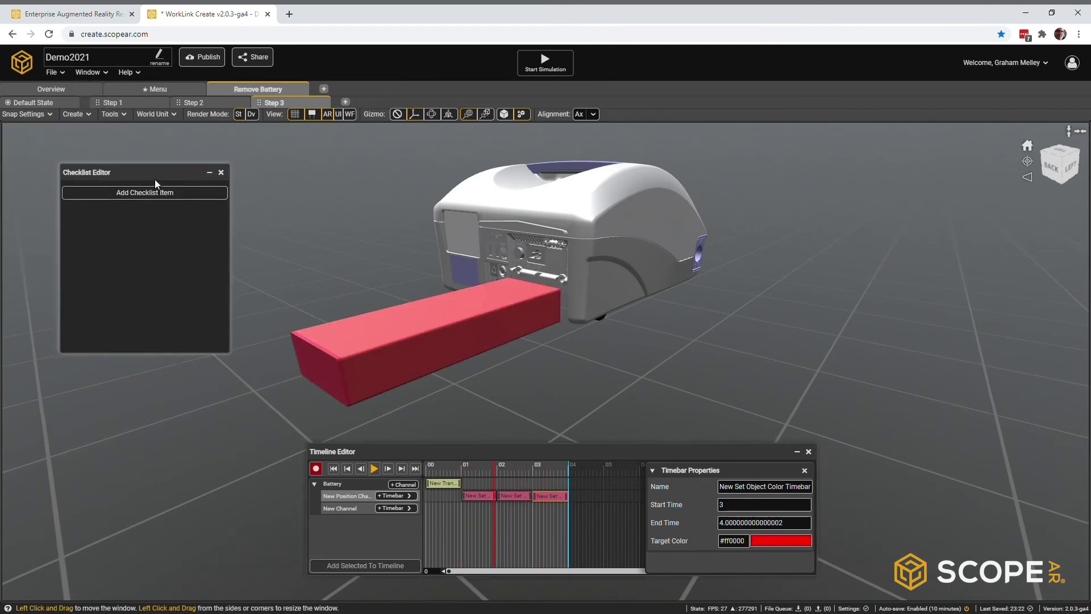
pyautogui.click(156, 200)
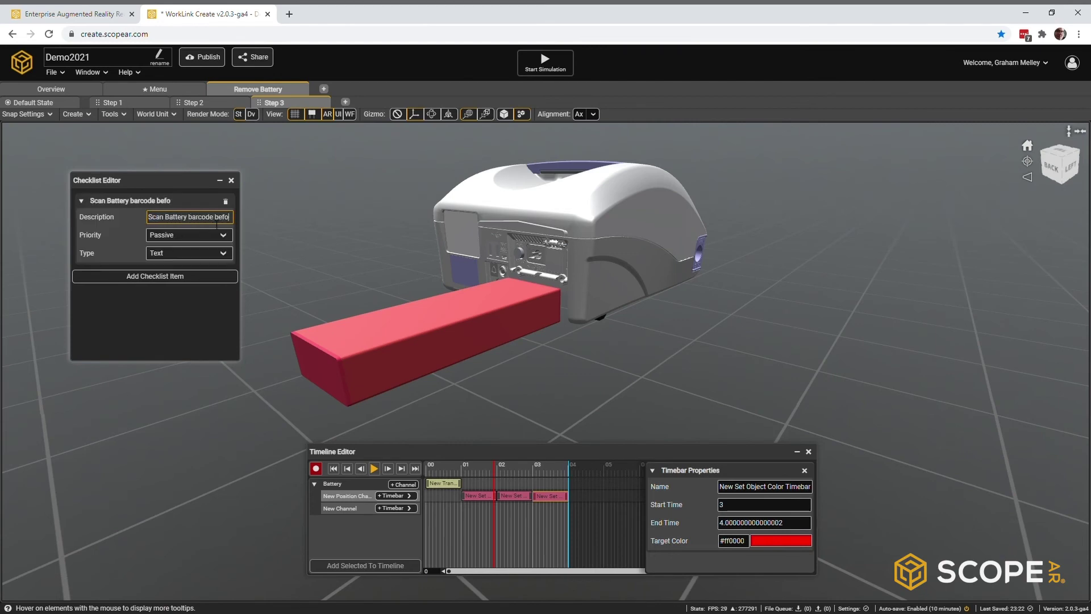
pyautogui.click(194, 235)
pyautogui.click(176, 266)
pyautogui.click(188, 253)
pyautogui.click(162, 295)
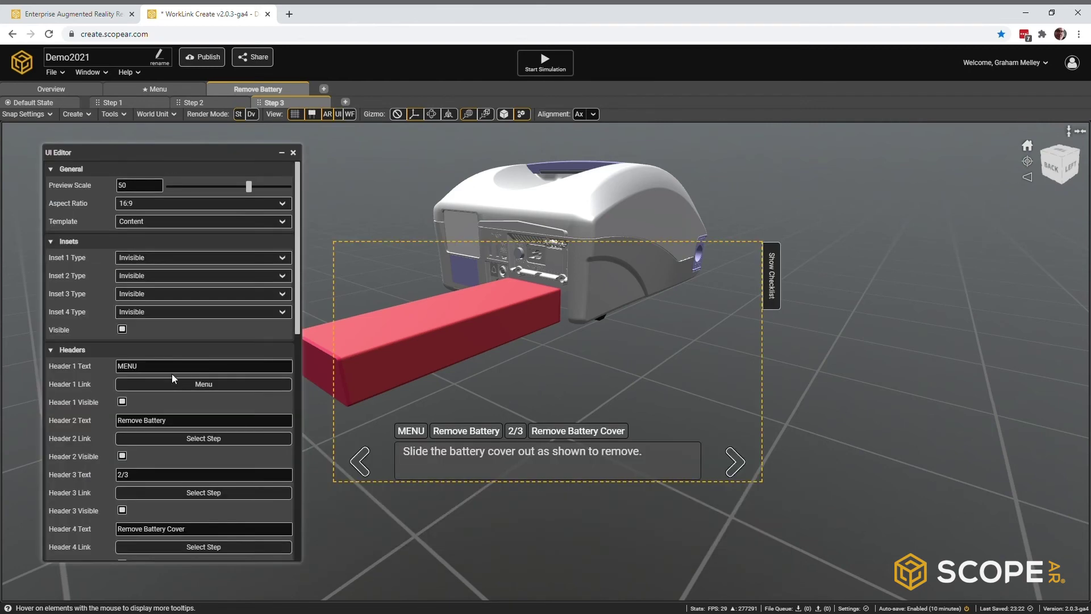
# Step: Remove 'Cover' from the step title and description so the card reads Remove Battery 3/3
pyautogui.scroll(-5, 172, 373)
pyautogui.click(188, 419)
pyautogui.press('BackSpace')
pyautogui.press('BackSpace')
pyautogui.press('BackSpace')
pyautogui.press('BackSpace')
pyautogui.press('BackSpace')
pyautogui.press('BackSpace')
pyautogui.scroll(-3, 188, 419)
pyautogui.click(193, 441)
pyautogui.press('BackSpace')
pyautogui.press('BackSpace')
pyautogui.press('BackSpace')
pyautogui.press('BackSpace')
pyautogui.press('BackSpace')
pyautogui.press('BackSpace')
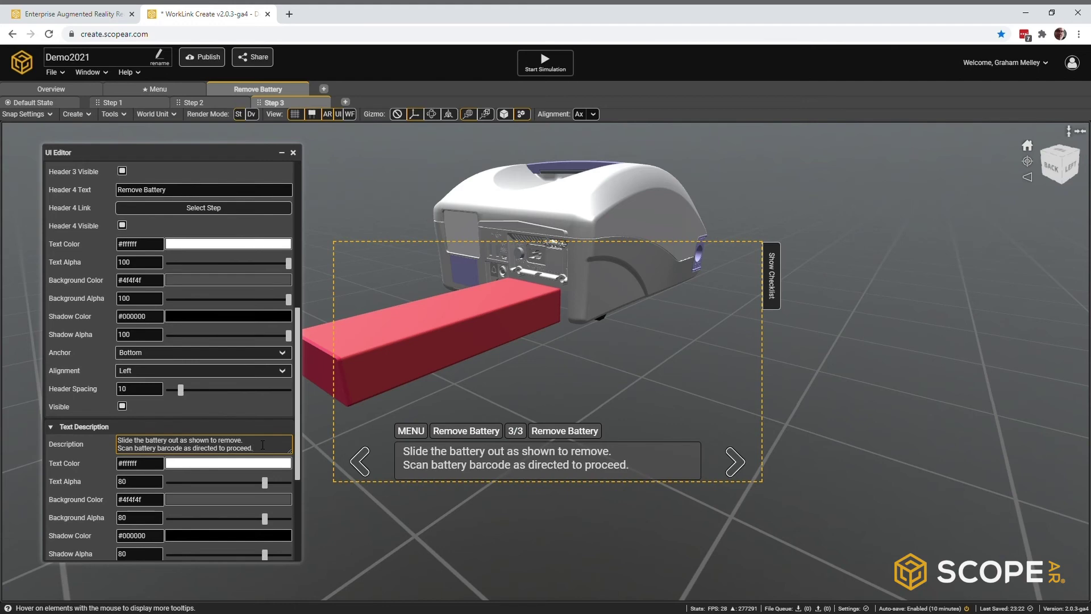
pyautogui.click(294, 153)
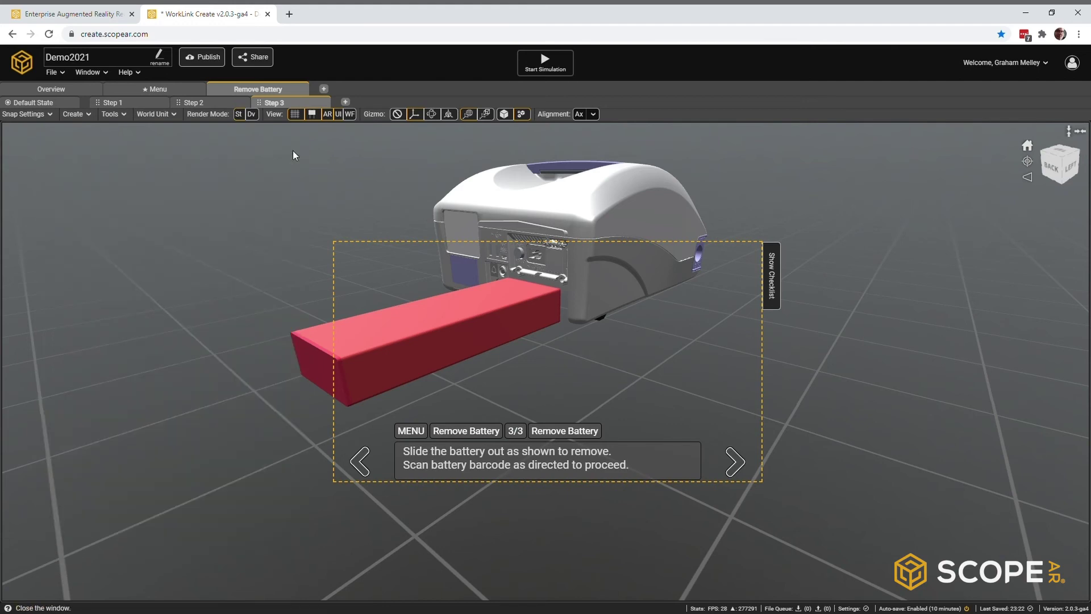
# Step: In the Sequence Editor, drag the Overview and Remove Battery nodes to the left
pyautogui.click(100, 73)
pyautogui.click(105, 86)
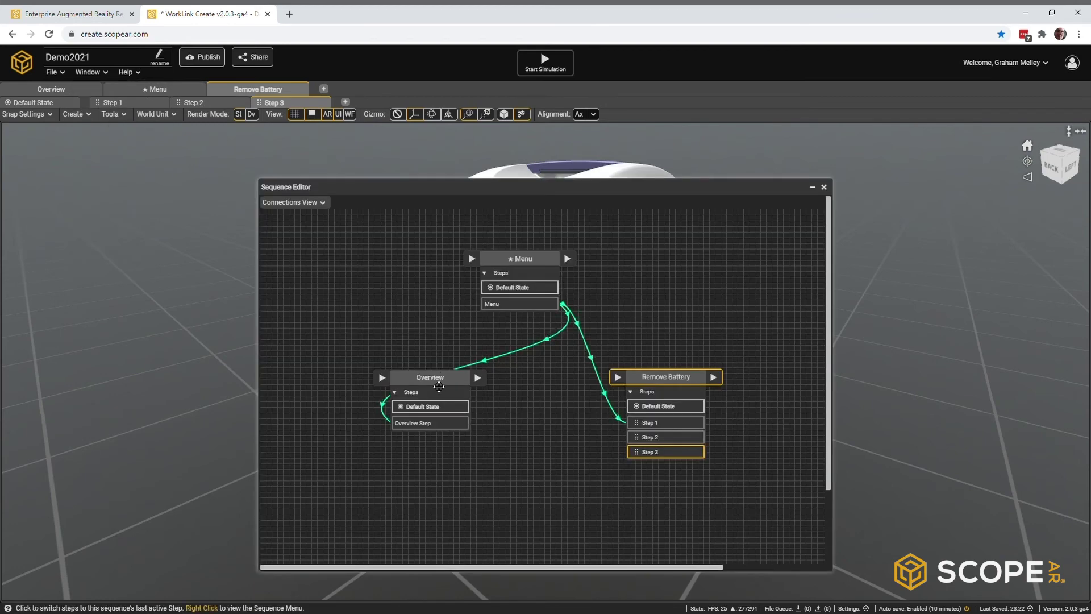
pyautogui.moveTo(420, 391); pyautogui.dragTo(347, 394)
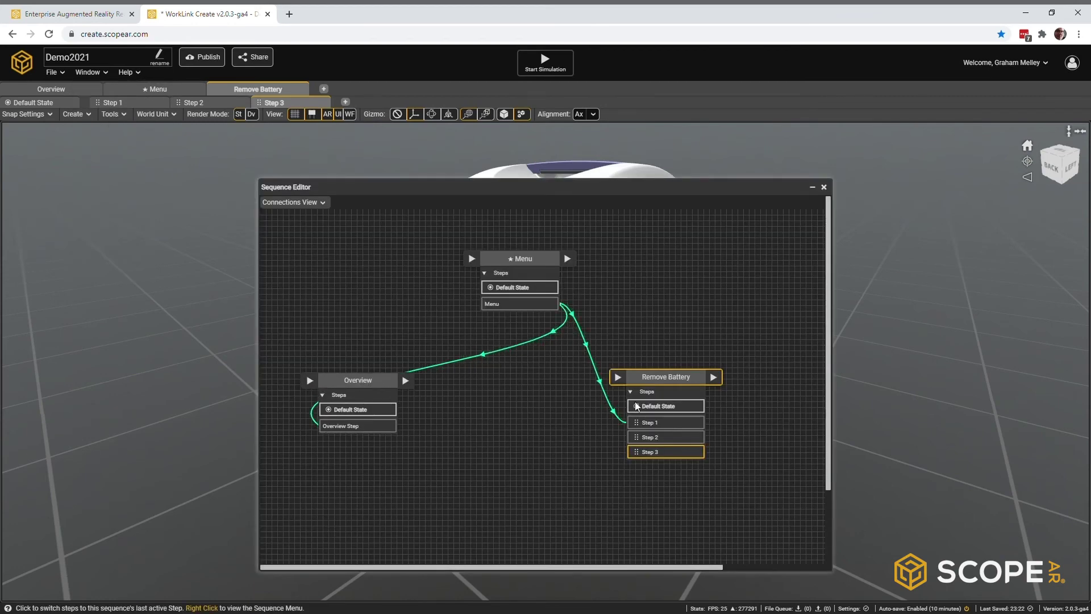
pyautogui.moveTo(608, 386); pyautogui.dragTo(520, 391)
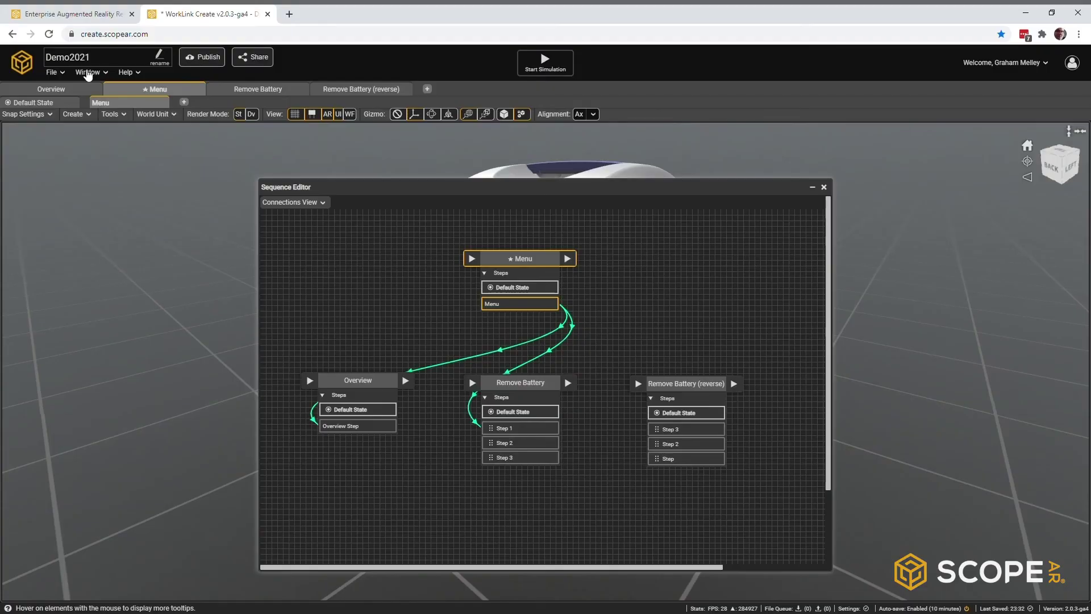
pyautogui.click(88, 72)
# Step: Point Option 3 (Install Battery) at Remove Battery (reverse) > Step 3, then close both editors
pyautogui.click(104, 161)
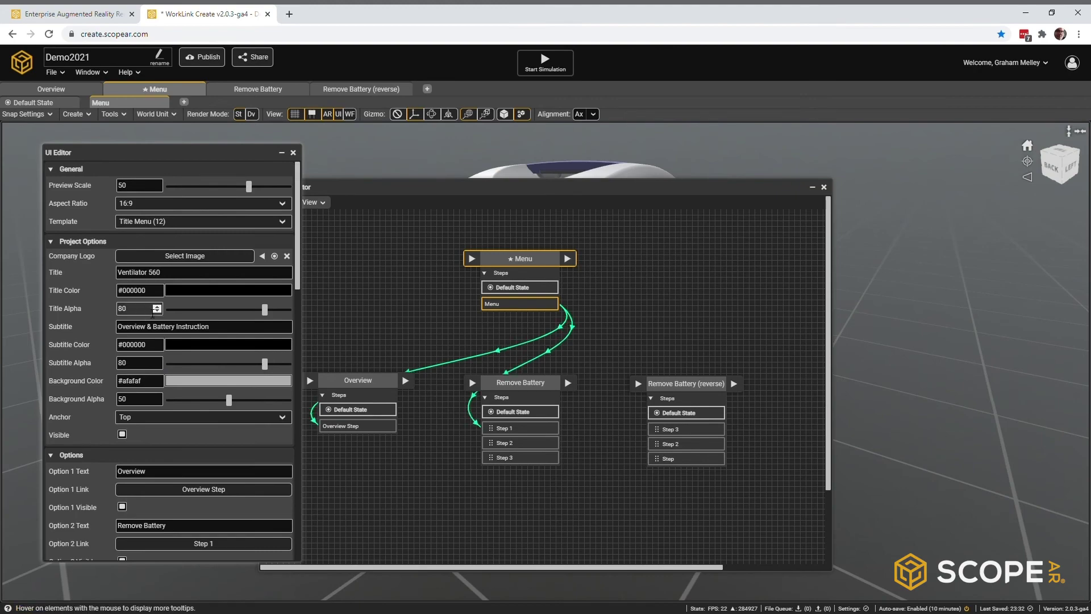
pyautogui.scroll(-5, 146, 265)
pyautogui.click(142, 264)
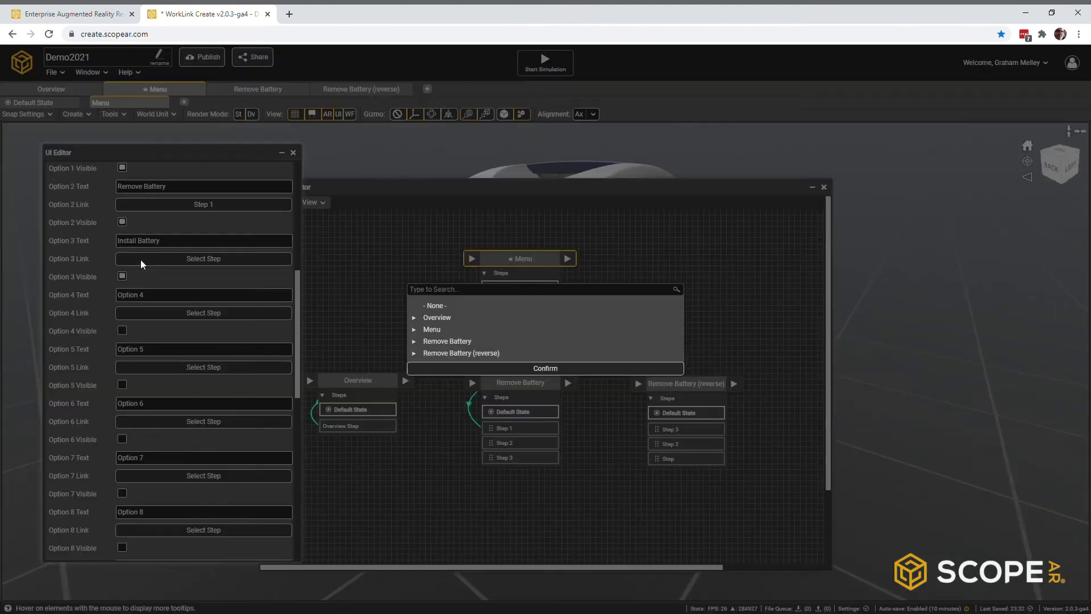
pyautogui.click(410, 335)
pyautogui.click(441, 347)
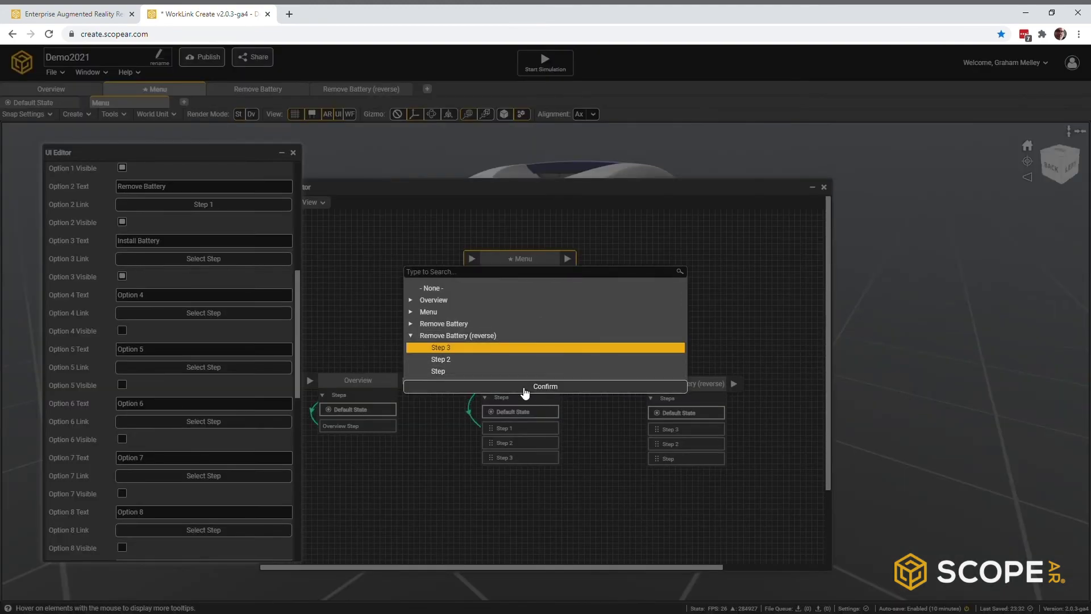
pyautogui.click(525, 388)
pyautogui.click(293, 153)
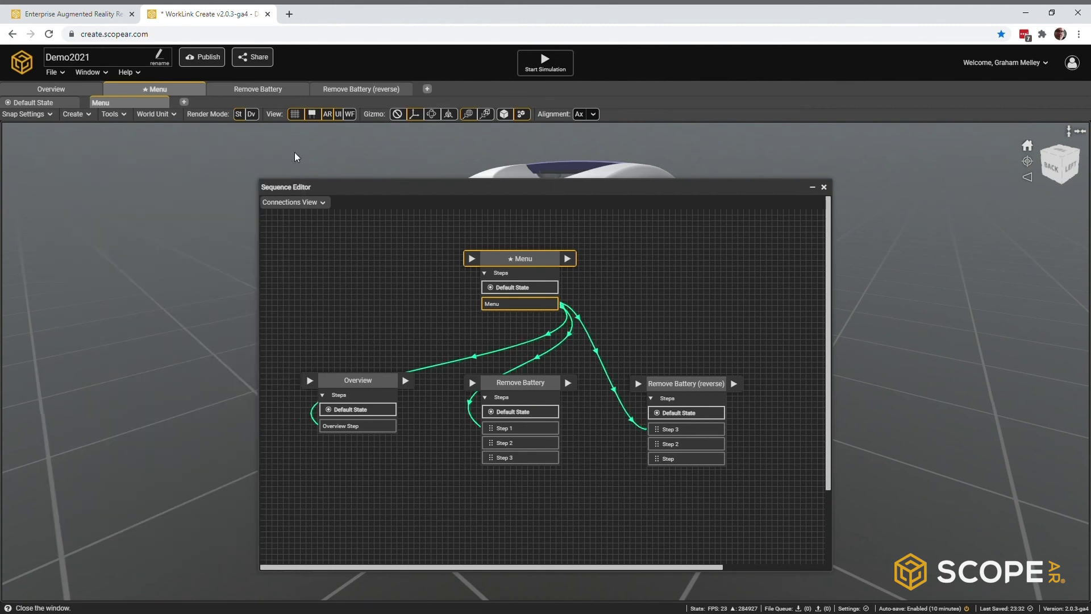
pyautogui.click(824, 187)
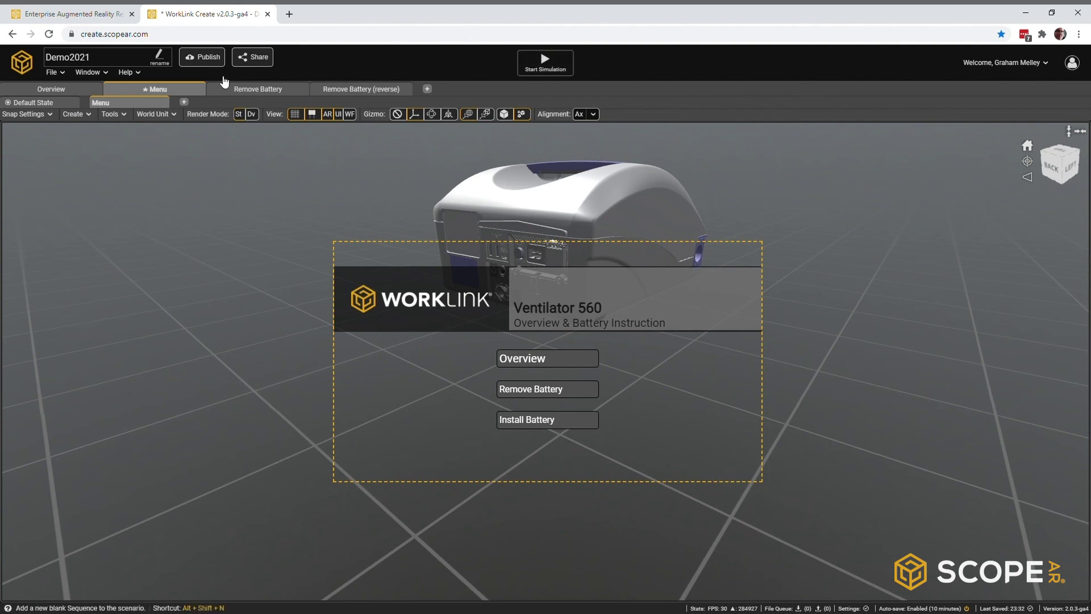
# Step: Publish Demo2021 as a Demo session and share it with one organization member
pyautogui.click(210, 58)
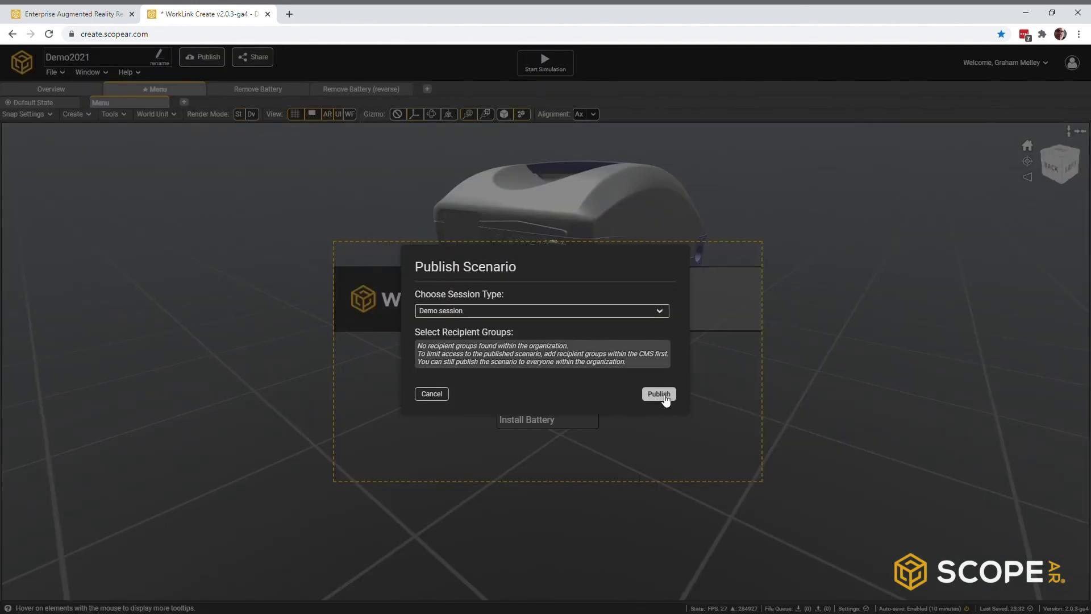
pyautogui.click(661, 395)
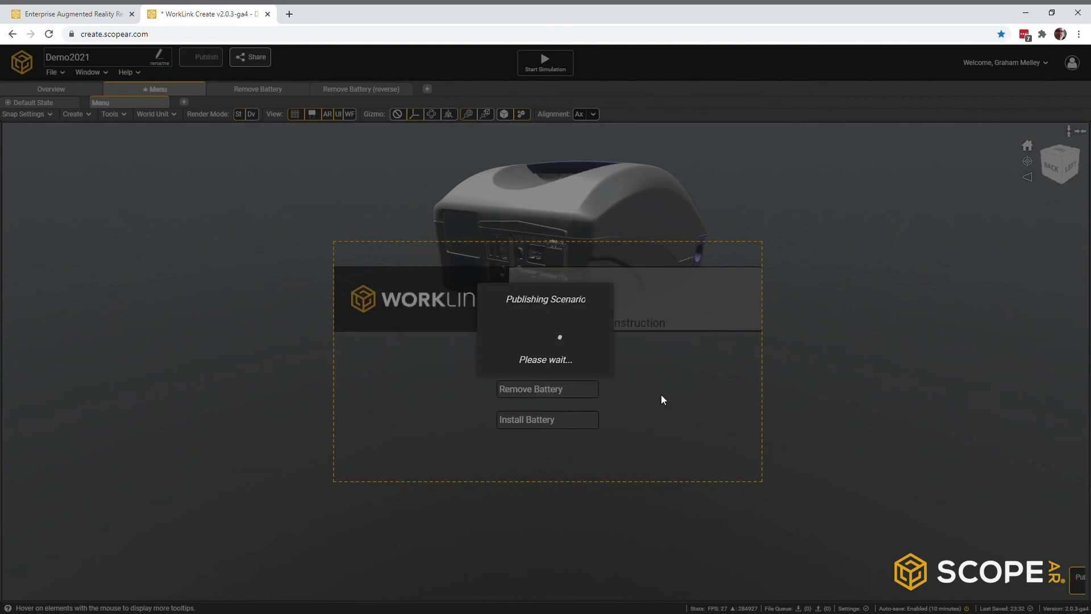
pyautogui.click(261, 60)
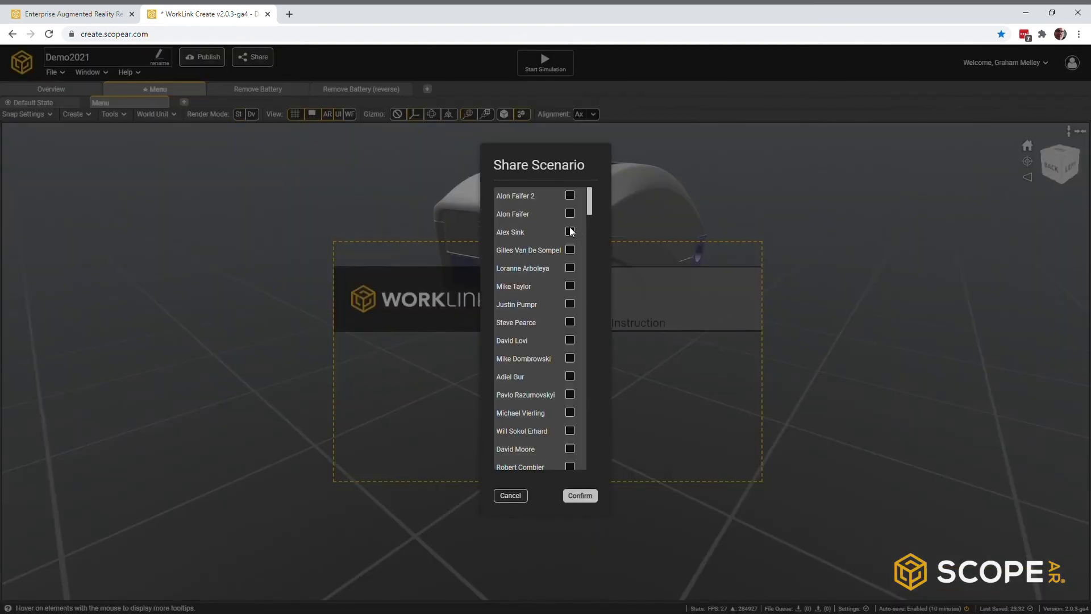
pyautogui.click(570, 250)
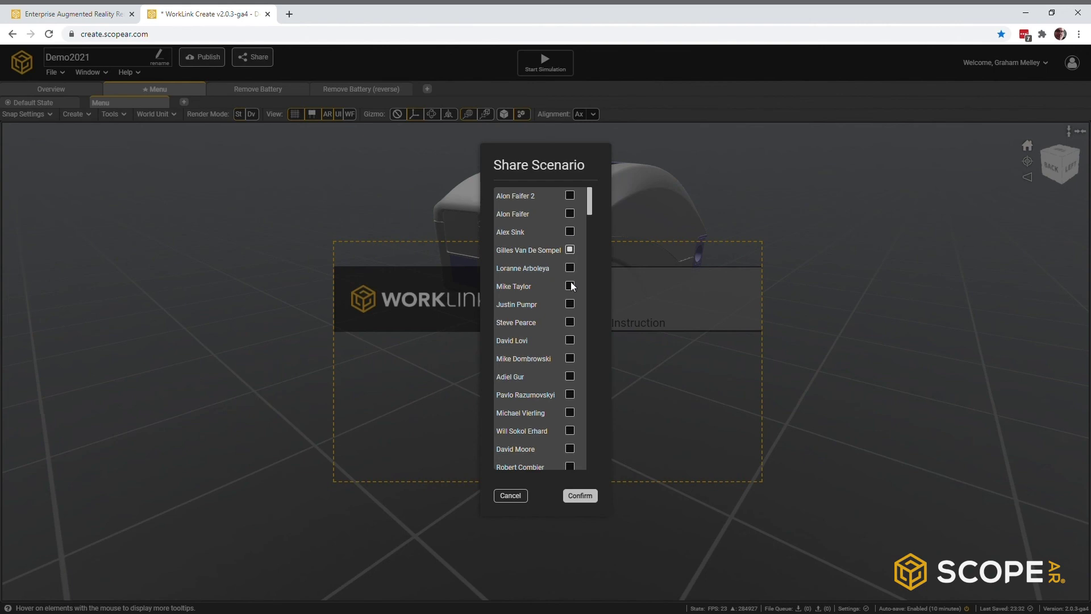
pyautogui.click(580, 496)
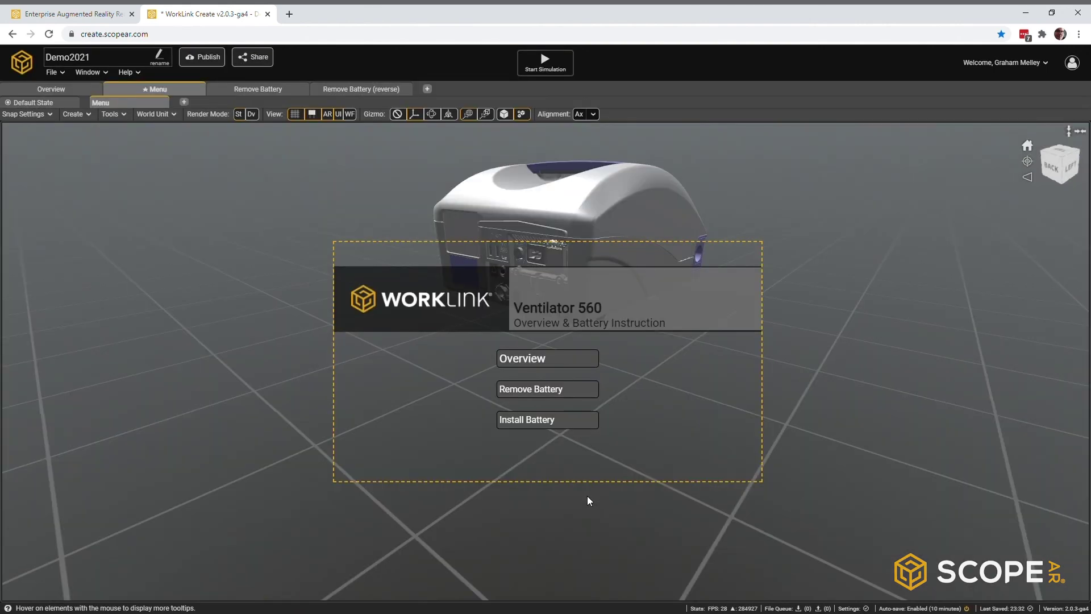